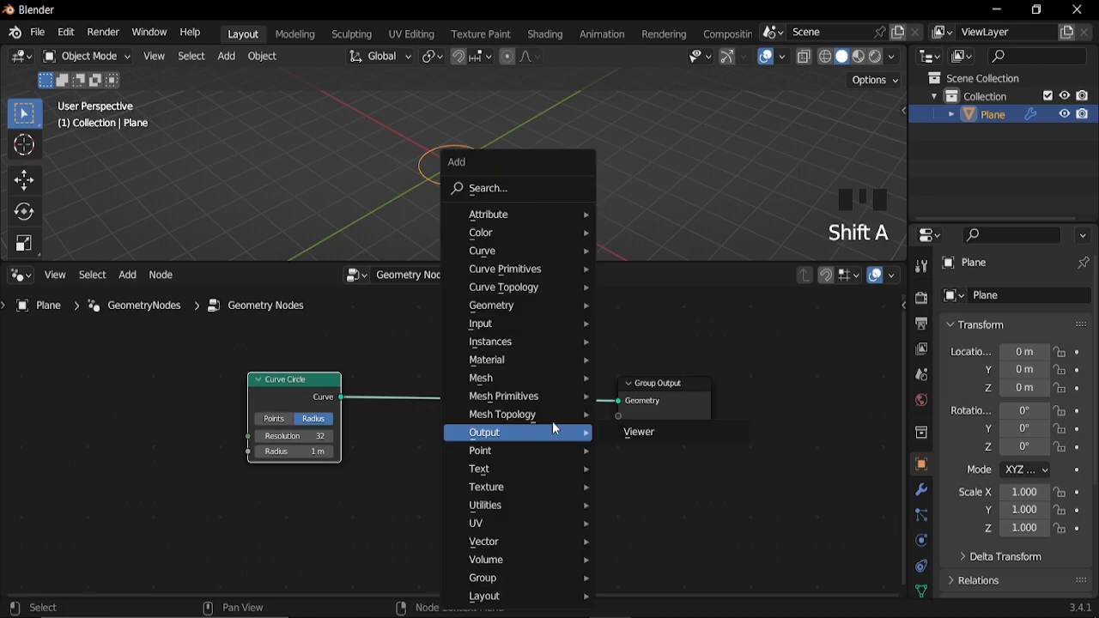
Insert an Instance on Points node between Curve Circle and Group Output, and feed a new Mesh Line node into its Instance input.
{"action": "left_click", "coordinate": [642, 351]}
{"action": "left_click", "coordinate": [474, 365]}
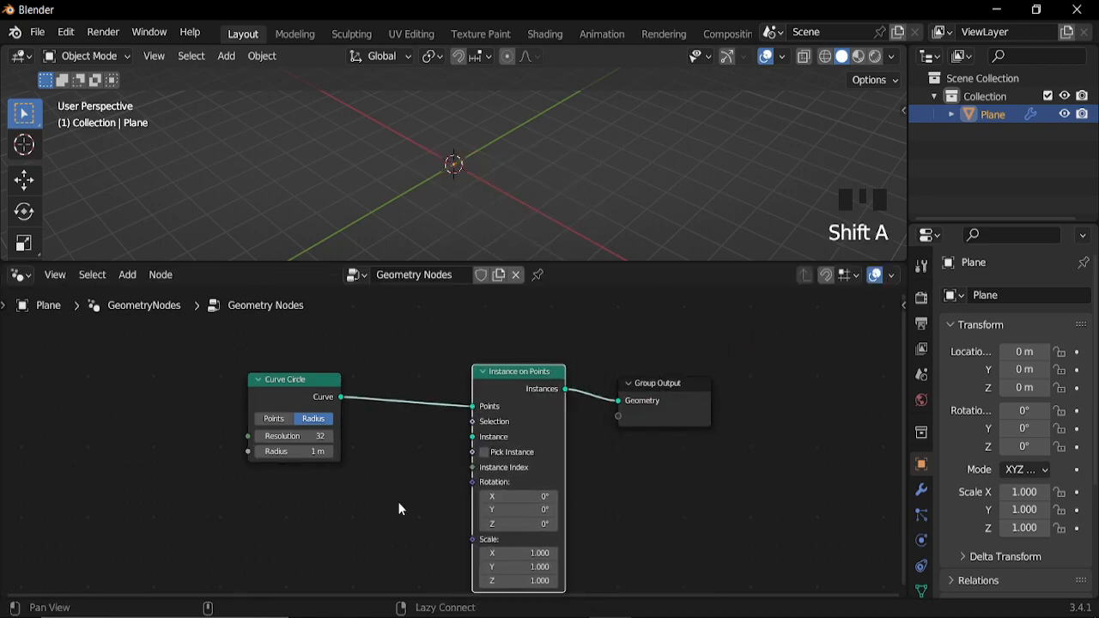
{"action": "middle_click_drag", "start_coordinate": [400, 507], "coordinate": [494, 475]}
{"action": "scroll", "coordinate": [481, 510], "scroll_direction": "down", "scroll_amount": 1}
{"action": "scroll", "coordinate": [481, 516], "scroll_direction": "up", "scroll_amount": 3}
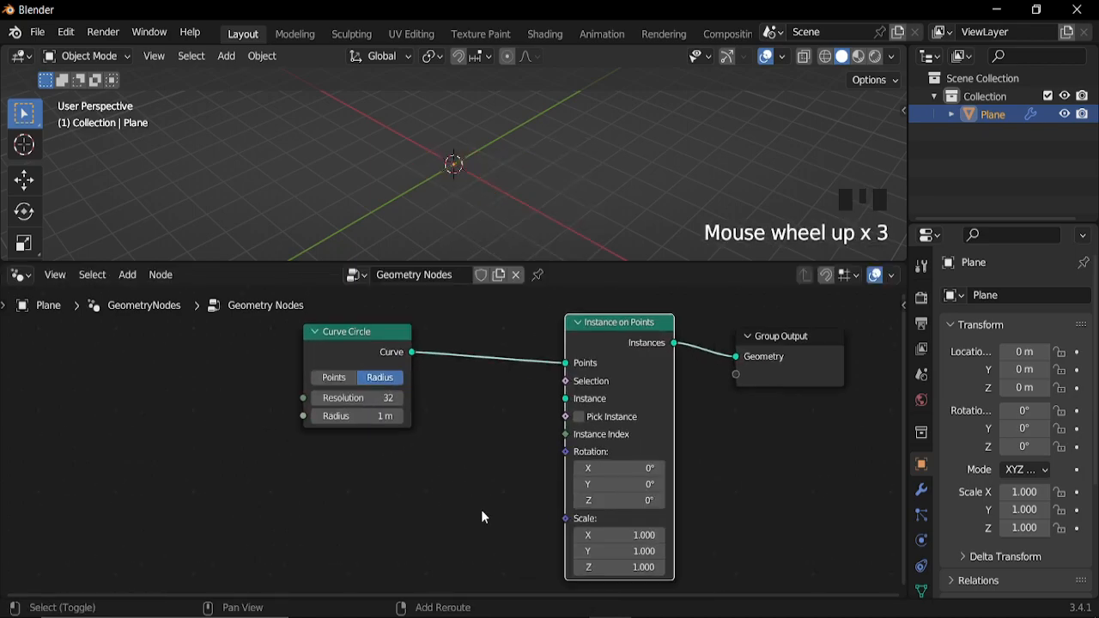
{"action": "key", "text": "shift+a"}
{"action": "mouse_move", "coordinate": [447, 396]}
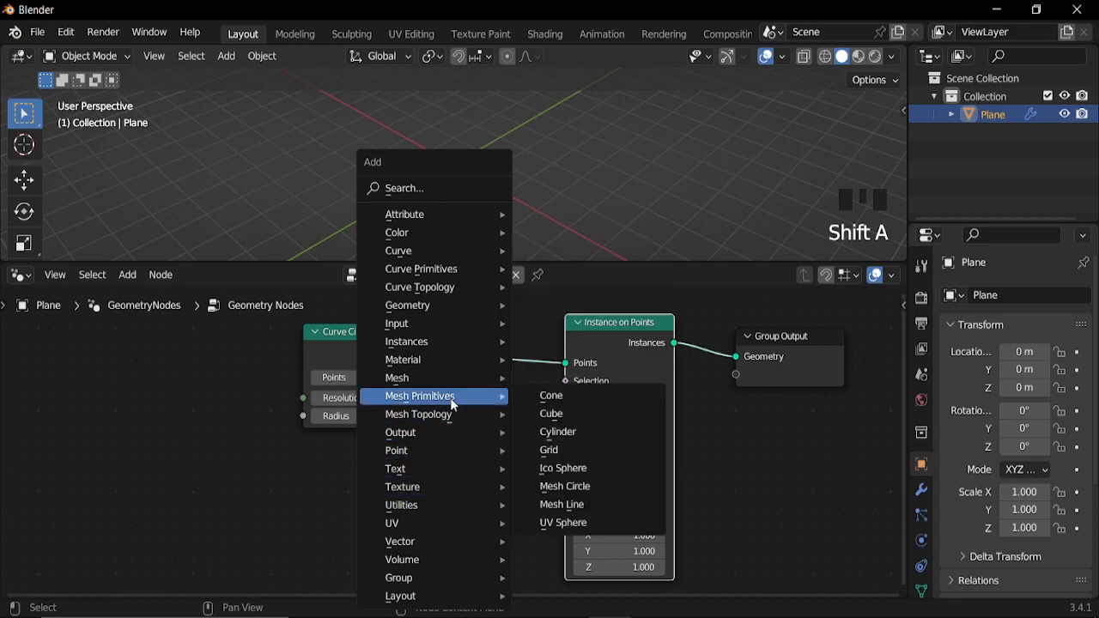
{"action": "left_click", "coordinate": [554, 505]}
{"action": "left_click", "coordinate": [286, 440]}
{"action": "right_click_drag", "start_coordinate": [368, 466], "coordinate": [595, 400], "text": "alt"}
Move Instance on Points and Group Output farther right and place an Align Euler to Vector node before them.
{"action": "scroll", "coordinate": [454, 176], "scroll_direction": "down", "scroll_amount": 2}
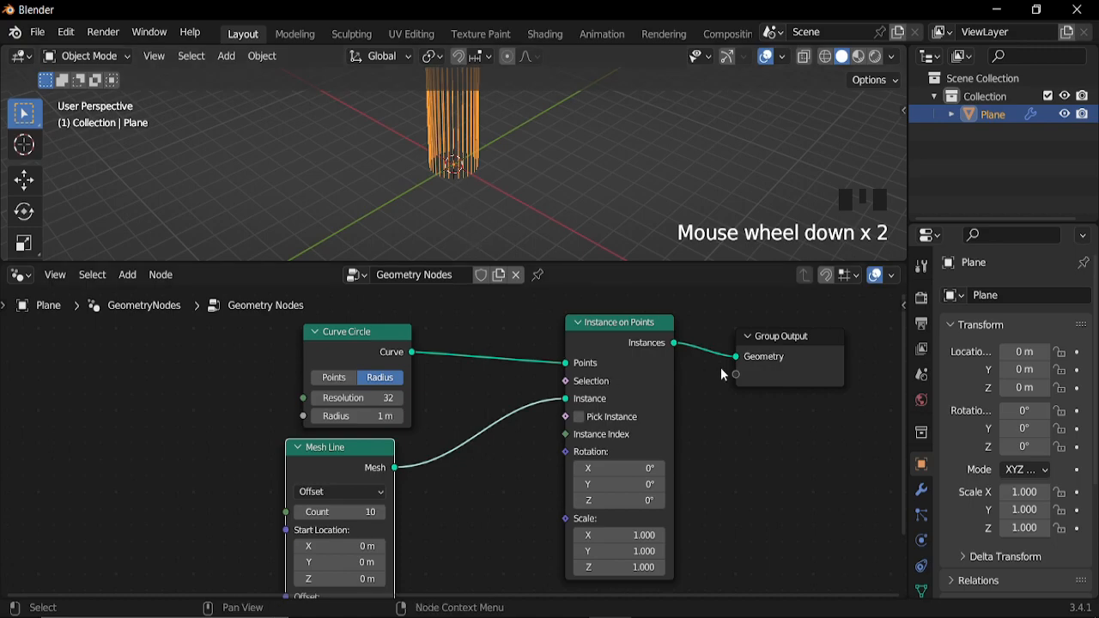
{"action": "scroll", "coordinate": [749, 420], "scroll_direction": "down", "scroll_amount": 5}
{"action": "middle_click_drag", "start_coordinate": [749, 420], "coordinate": [675, 329]}
{"action": "left_click_drag", "start_coordinate": [660, 327], "coordinate": [404, 388]}
{"action": "left_click_drag", "start_coordinate": [460, 360], "coordinate": [616, 360]}
{"action": "key", "text": "shift+a"}
{"action": "mouse_move", "coordinate": [486, 507]}
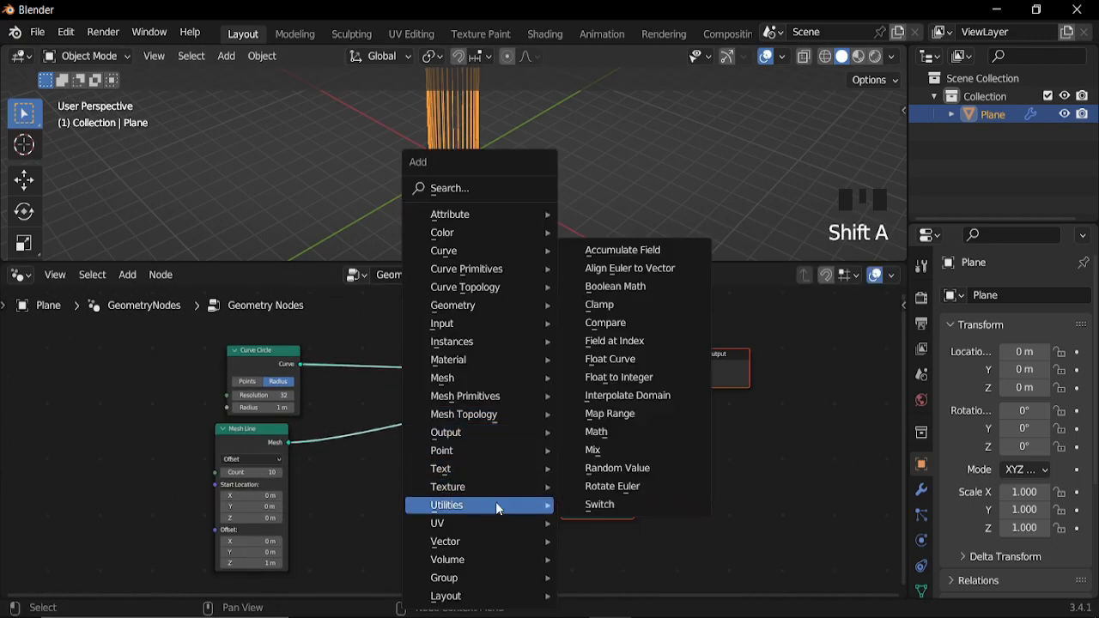
{"action": "left_click", "coordinate": [630, 268]}
{"action": "left_click", "coordinate": [481, 498]}
Connect the Align Euler to Vector rotation to the Rotation input of Instance on Points and set its axis to Z.
{"action": "middle_click_drag", "start_coordinate": [526, 549], "coordinate": [545, 425]}
{"action": "left_click", "coordinate": [536, 428]}
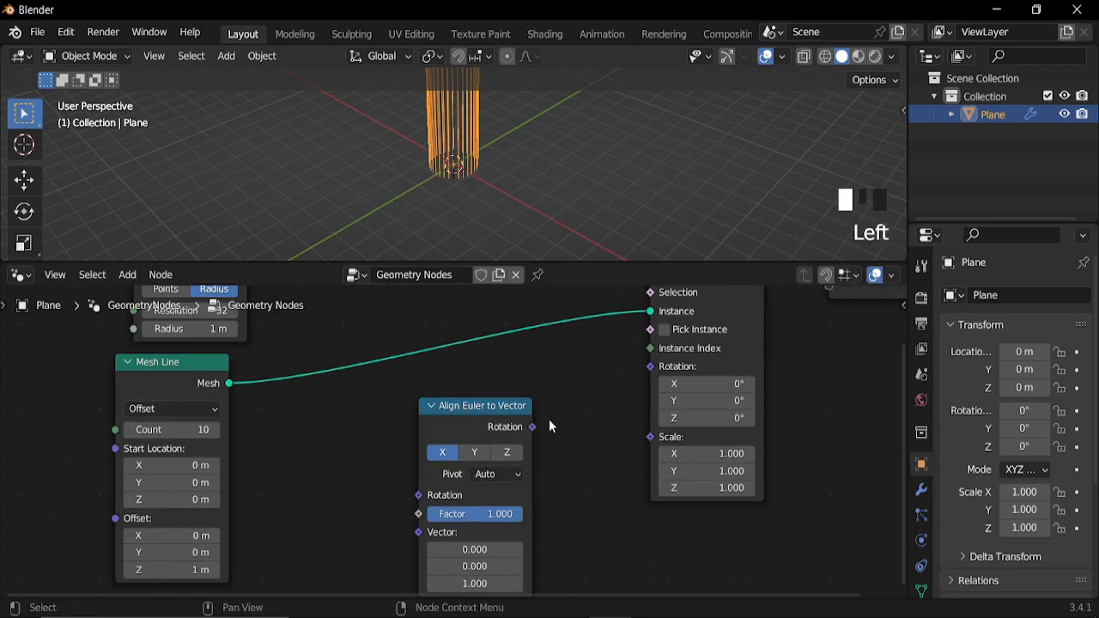
{"action": "left_click_drag", "start_coordinate": [656, 369], "coordinate": [651, 366]}
{"action": "middle_click_drag", "start_coordinate": [581, 482], "coordinate": [603, 432]}
{"action": "left_click", "coordinate": [530, 402]}
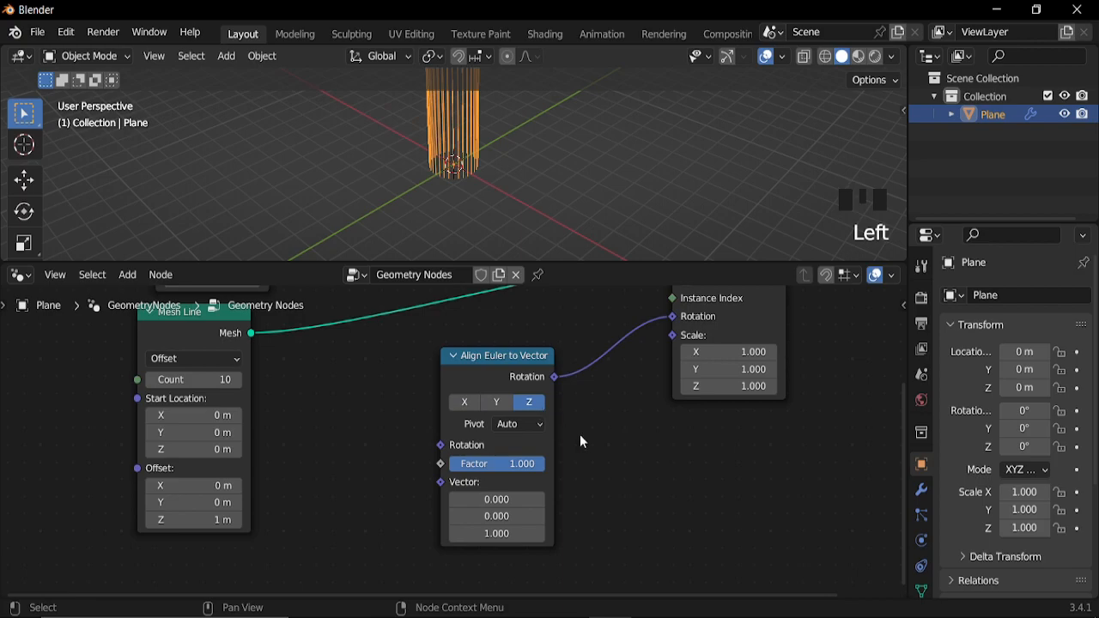
Add a Normal node and connect it to the Vector input of Align Euler to Vector.
{"action": "key", "text": "shift+a"}
{"action": "mouse_move", "coordinate": [550, 265]}
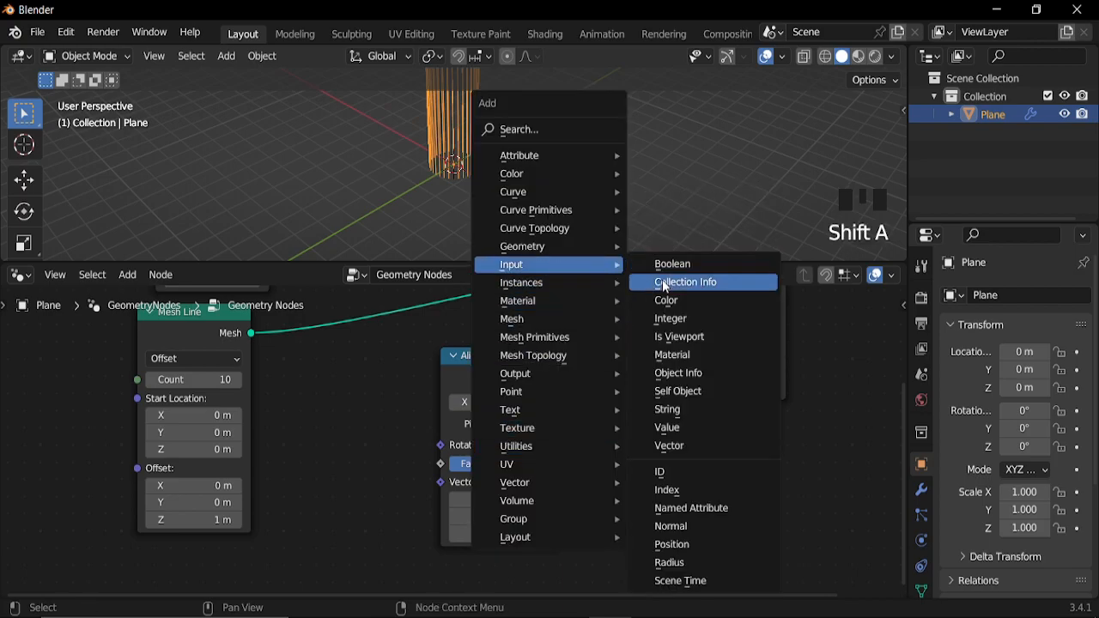
{"action": "left_click", "coordinate": [671, 526]}
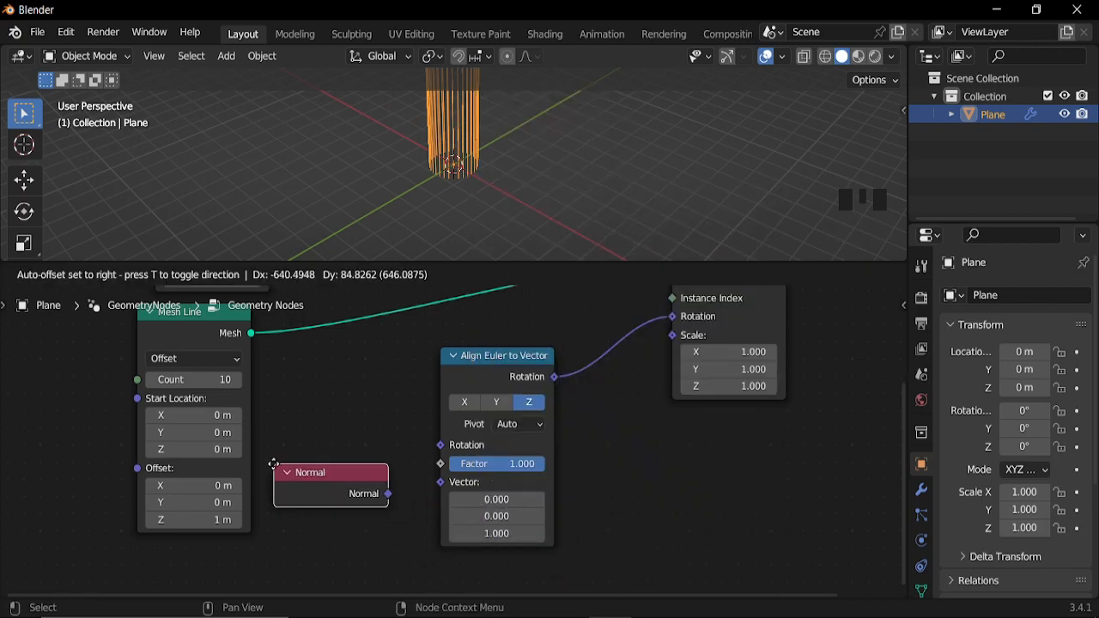
{"action": "left_click", "coordinate": [374, 496]}
{"action": "left_click_drag", "start_coordinate": [432, 489], "coordinate": [443, 484]}
Set the Mesh Line count to 2.
{"action": "middle_click_drag", "start_coordinate": [460, 419], "coordinate": [504, 423]}
{"action": "left_click", "coordinate": [354, 355]}
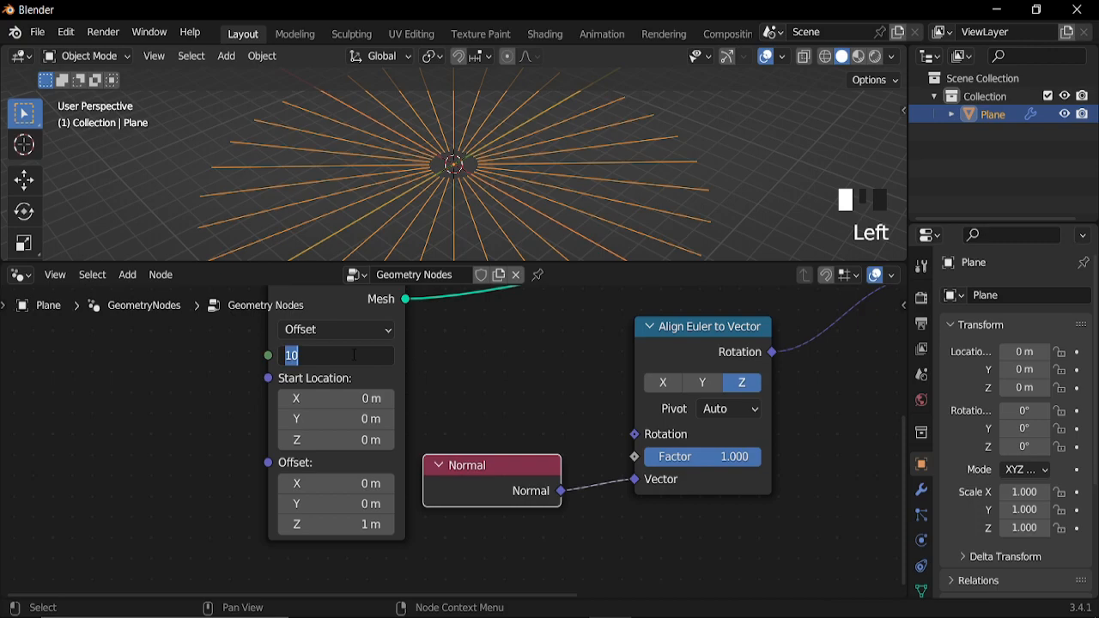
{"action": "key", "text": "Return"}
Set the Curve Circle radius to 0.5 m.
{"action": "middle_click_drag", "start_coordinate": [562, 365], "coordinate": [628, 490]}
{"action": "middle_click_drag", "start_coordinate": [513, 464], "coordinate": [568, 359]}
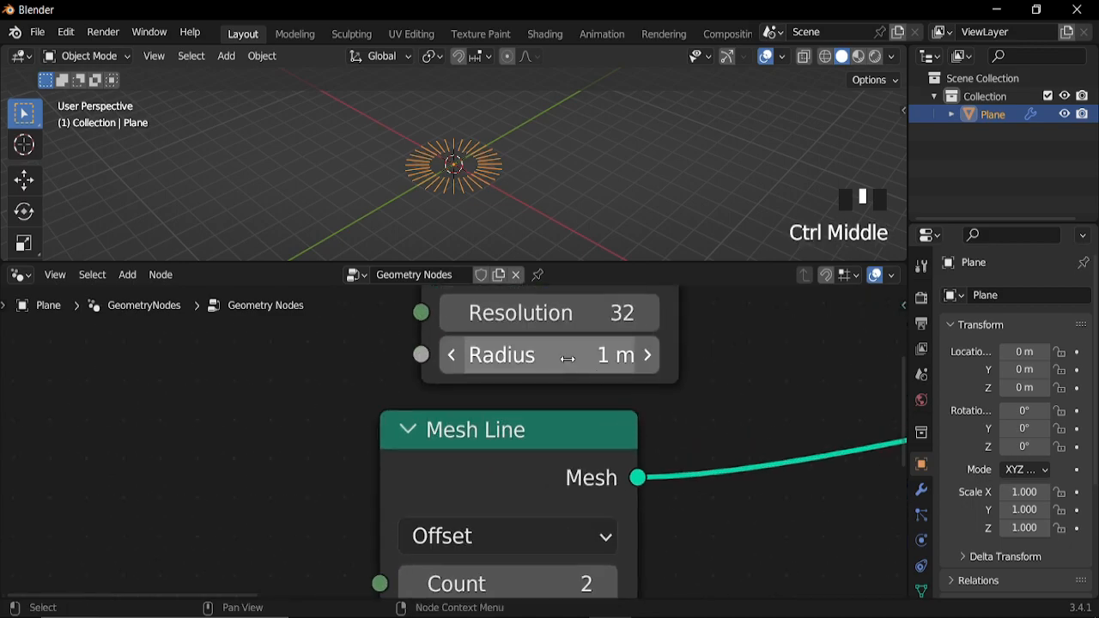
{"action": "left_click", "coordinate": [568, 359]}
{"action": "key", "text": "Return"}
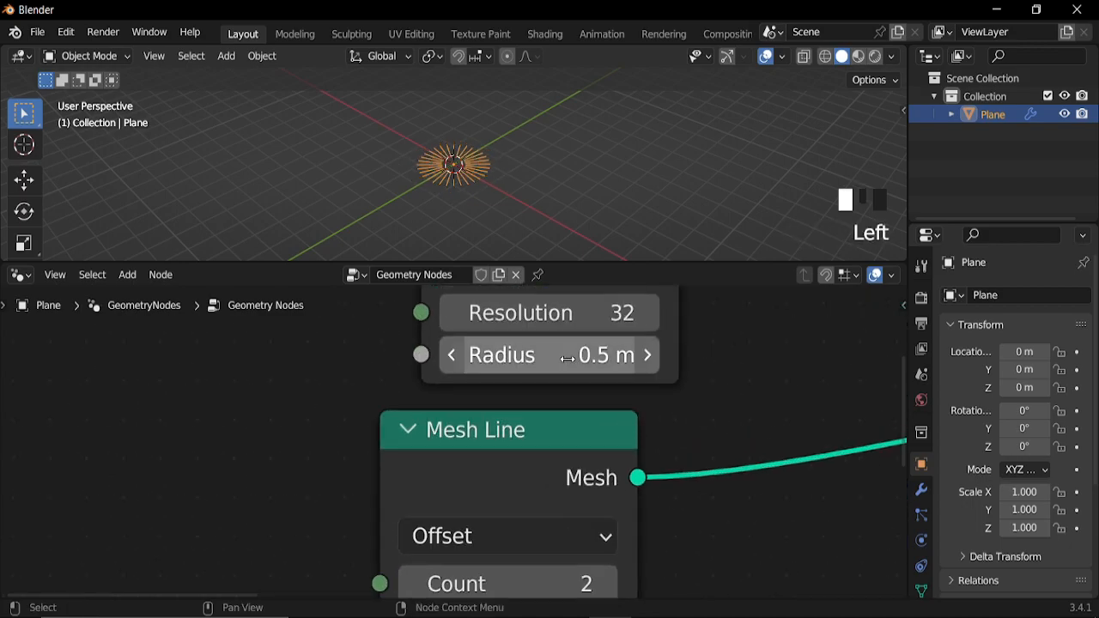
Increase the Mesh Line's Z offset to 3.07 m.
{"action": "scroll", "coordinate": [452, 192], "scroll_direction": "up", "scroll_amount": 3}
{"action": "middle_click_drag", "start_coordinate": [707, 476], "coordinate": [580, 316]}
{"action": "middle_click_drag", "start_coordinate": [555, 524], "coordinate": [637, 337]}
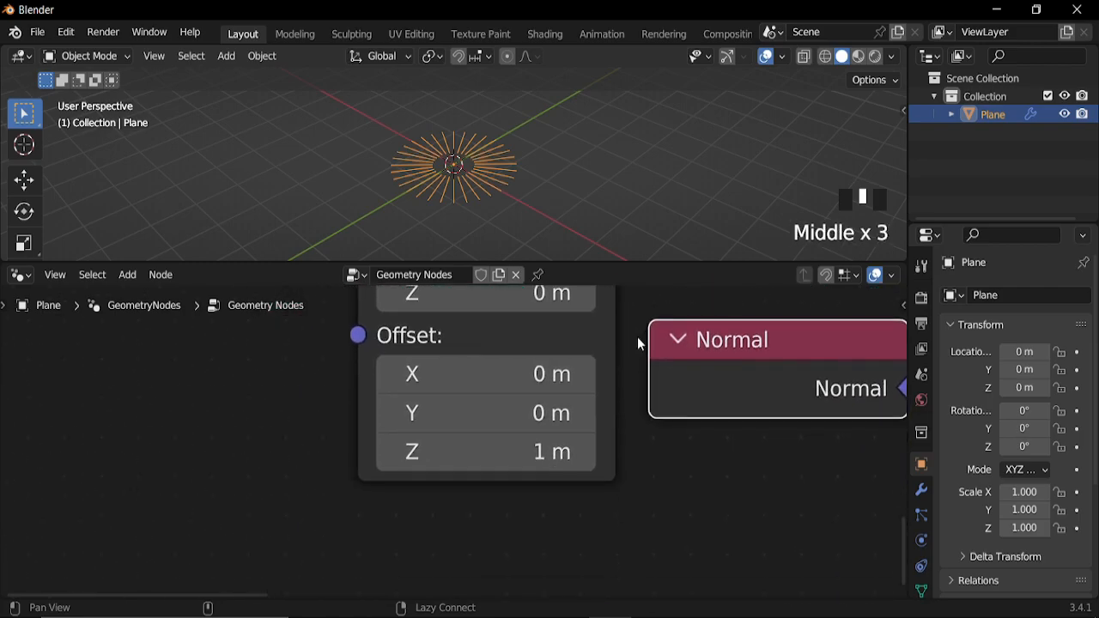
{"action": "left_click", "coordinate": [507, 451], "text": "shift"}
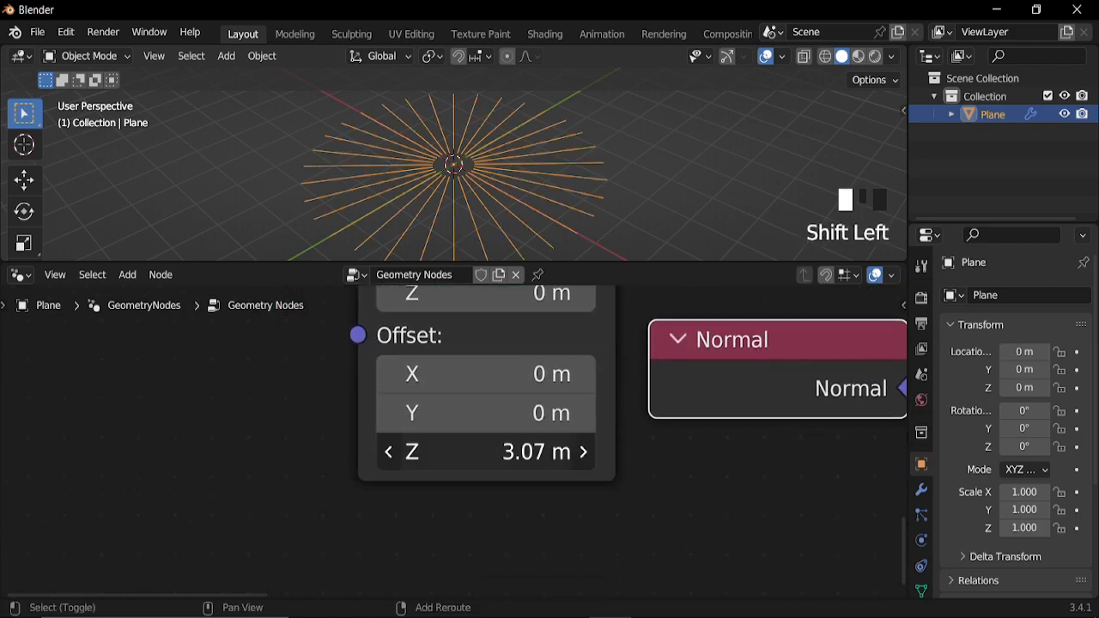
Insert a Vector Math node set to Scale between Align Euler to Vector and Instance on Points, with a scale of 0.490.
{"action": "scroll", "coordinate": [654, 429], "scroll_direction": "down", "scroll_amount": 10}
{"action": "middle_click_drag", "start_coordinate": [658, 422], "coordinate": [492, 431]}
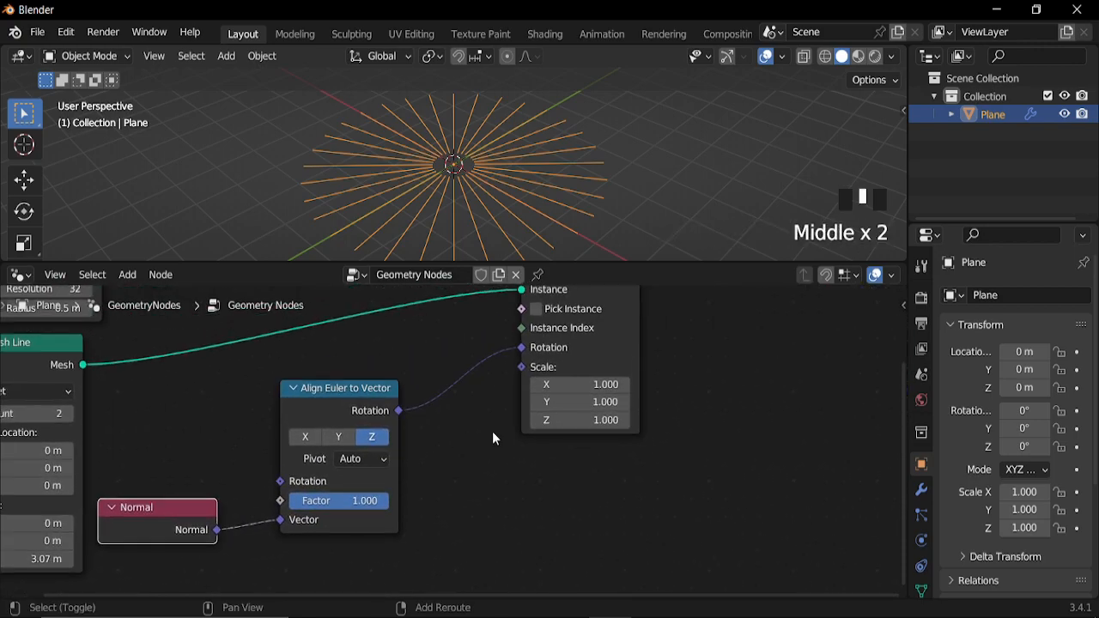
{"action": "key", "text": "shift+a"}
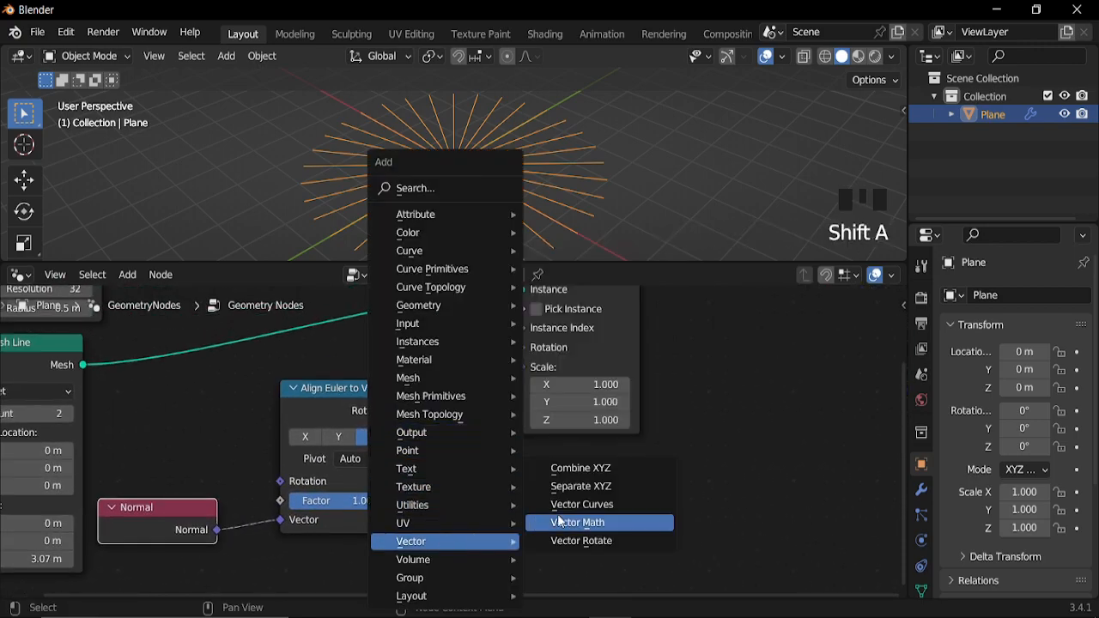
{"action": "left_click", "coordinate": [555, 520]}
{"action": "left_click", "coordinate": [430, 344]}
{"action": "left_click", "coordinate": [542, 419]}
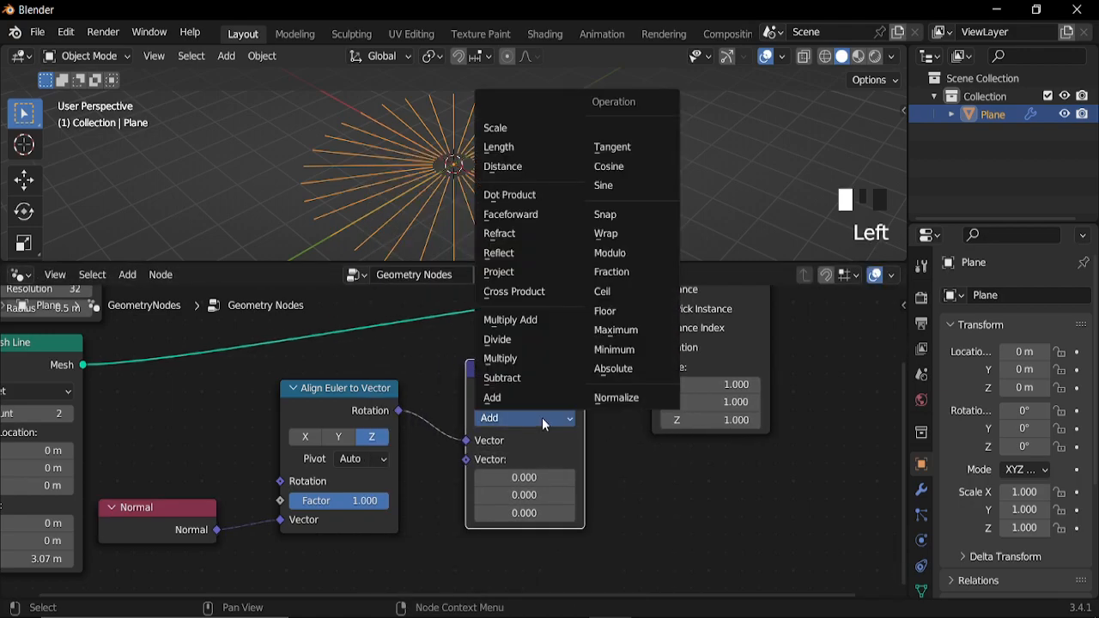
{"action": "left_click", "coordinate": [505, 129]}
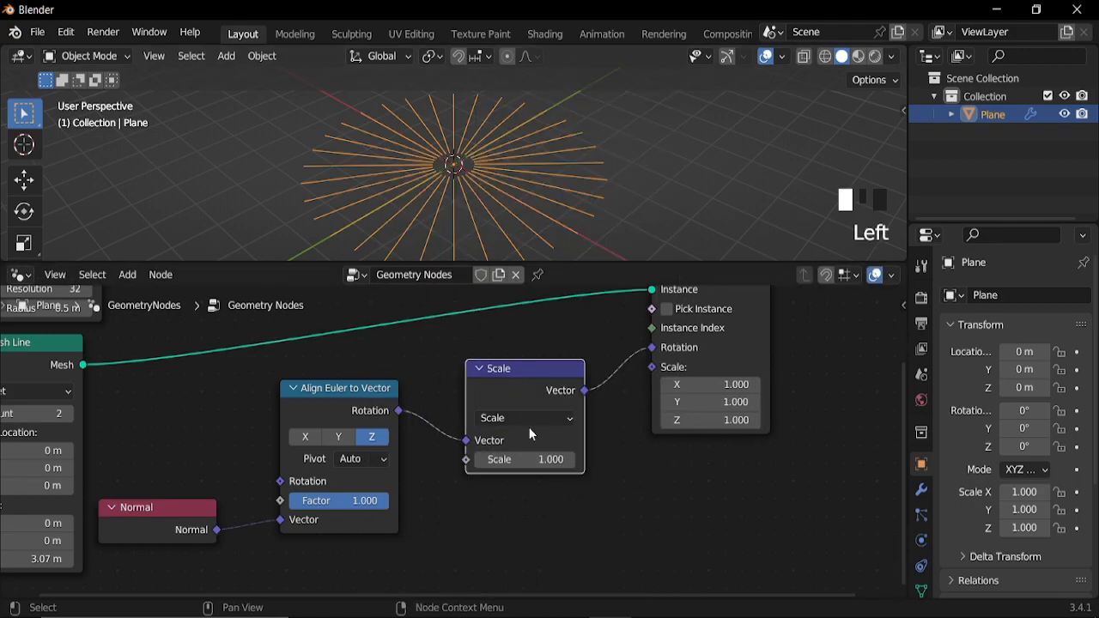
{"action": "left_click_drag", "start_coordinate": [526, 460], "coordinate": [486, 460]}
Shift the Instance on Points and Group Output nodes farther right to free space after the Scale node.
{"action": "scroll", "coordinate": [593, 442], "scroll_direction": "down", "scroll_amount": 11}
{"action": "middle_click_drag", "start_coordinate": [637, 437], "coordinate": [531, 444]}
{"action": "left_click", "coordinate": [463, 409]}
{"action": "left_click_drag", "start_coordinate": [464, 370], "coordinate": [568, 395]}
{"action": "mouse_move", "coordinate": [468, 189]}
{"action": "middle_mouse_down"}
{"action": "mouse_move", "coordinate": [489, 147]}
{"action": "mouse_move", "coordinate": [476, 211]}
{"action": "mouse_move", "coordinate": [488, 228]}
{"action": "mouse_move", "coordinate": [485, 177]}
{"action": "middle_mouse_up"}
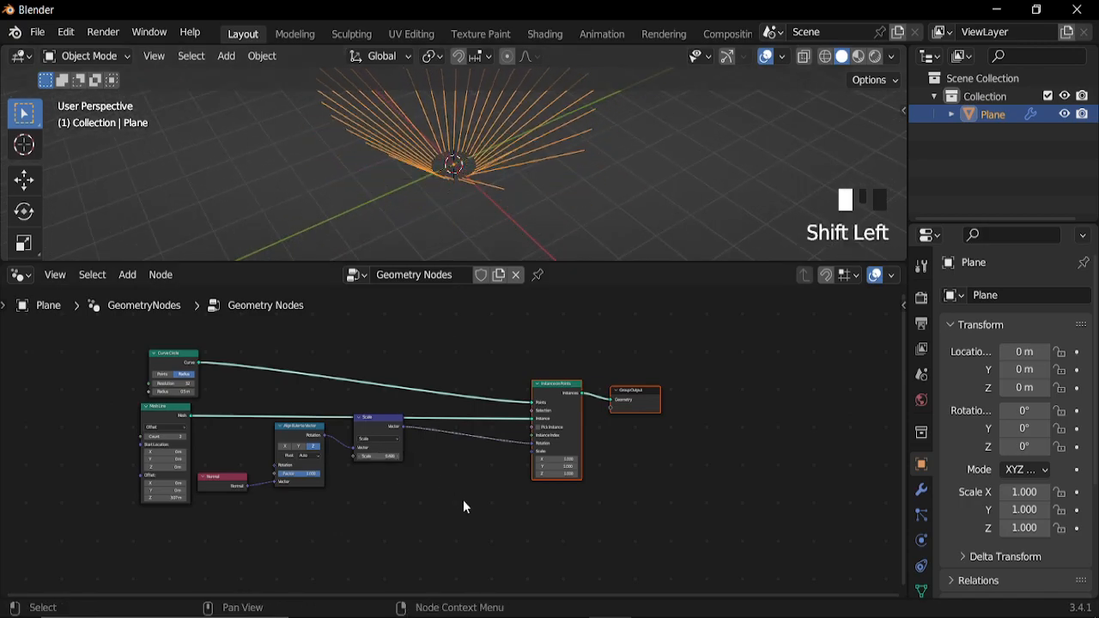
Add a Position node below the Align Euler to Vector node.
{"action": "middle_click_drag", "start_coordinate": [456, 500], "coordinate": [469, 479]}
{"action": "scroll", "coordinate": [467, 508], "scroll_direction": "up", "scroll_amount": 6}
{"action": "key", "text": "shift+a"}
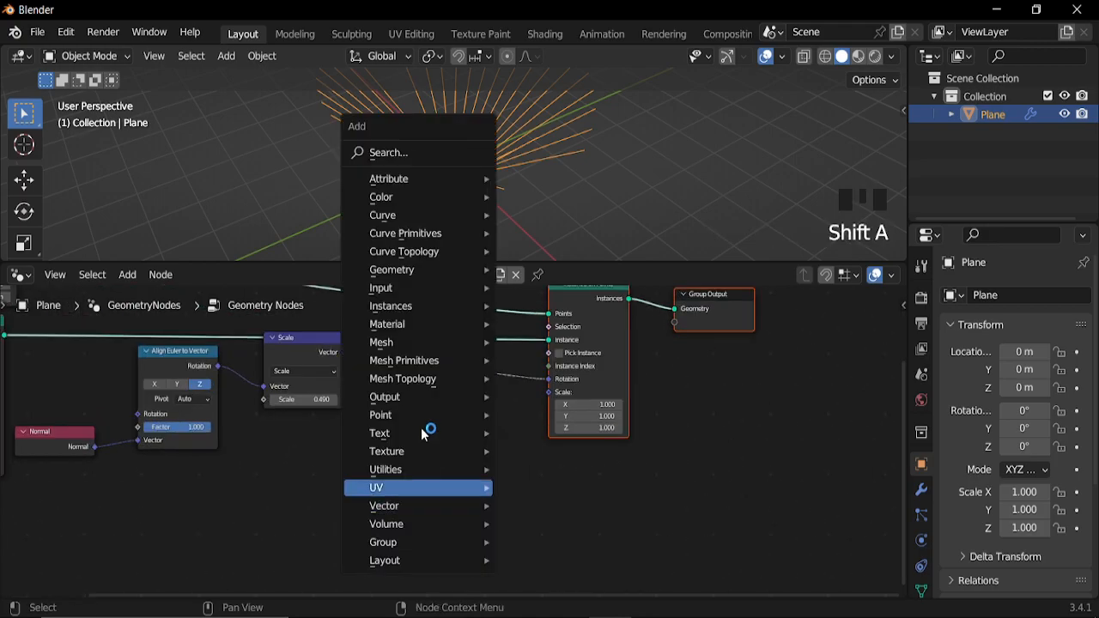
{"action": "mouse_move", "coordinate": [406, 290]}
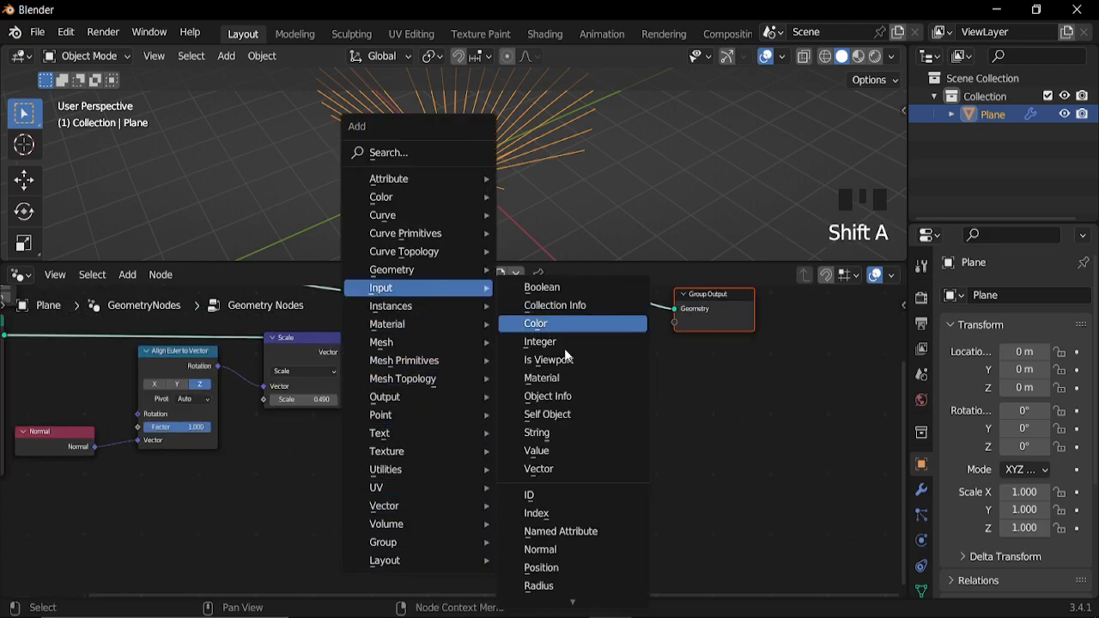
{"action": "left_click", "coordinate": [555, 568]}
{"action": "left_click", "coordinate": [225, 478]}
Add a Wave Texture node with Position feeding its Vector input, and arrange both nodes below the rotation nodes.
{"action": "key", "text": "shift+a"}
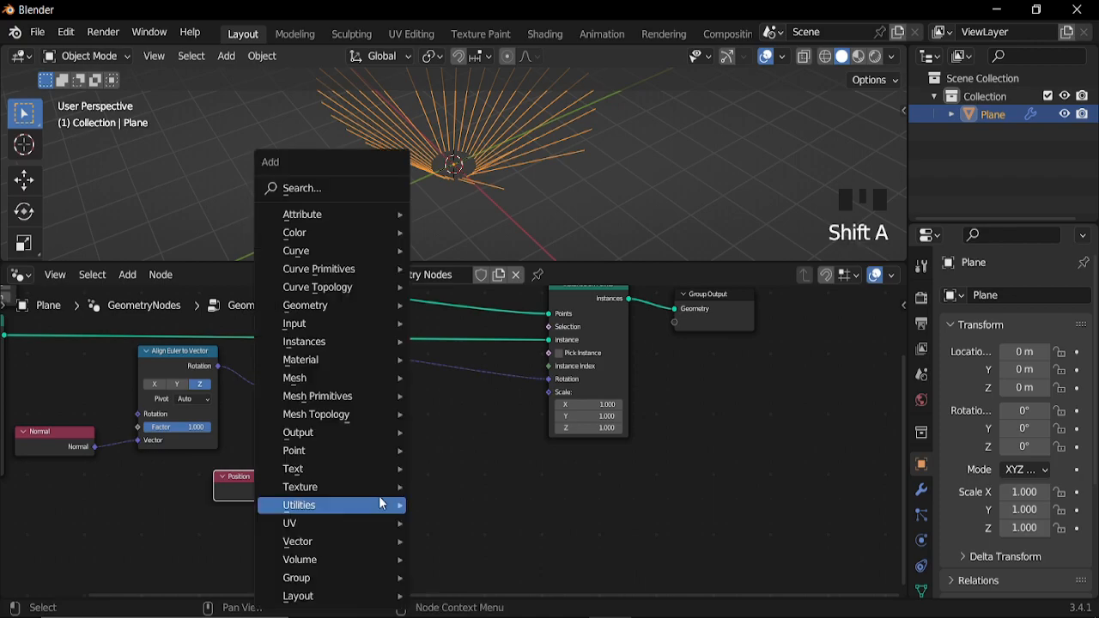
{"action": "mouse_move", "coordinate": [361, 486]}
{"action": "left_click", "coordinate": [465, 469]}
{"action": "left_click", "coordinate": [310, 436]}
{"action": "middle_click_drag", "start_coordinate": [280, 495], "coordinate": [321, 445]}
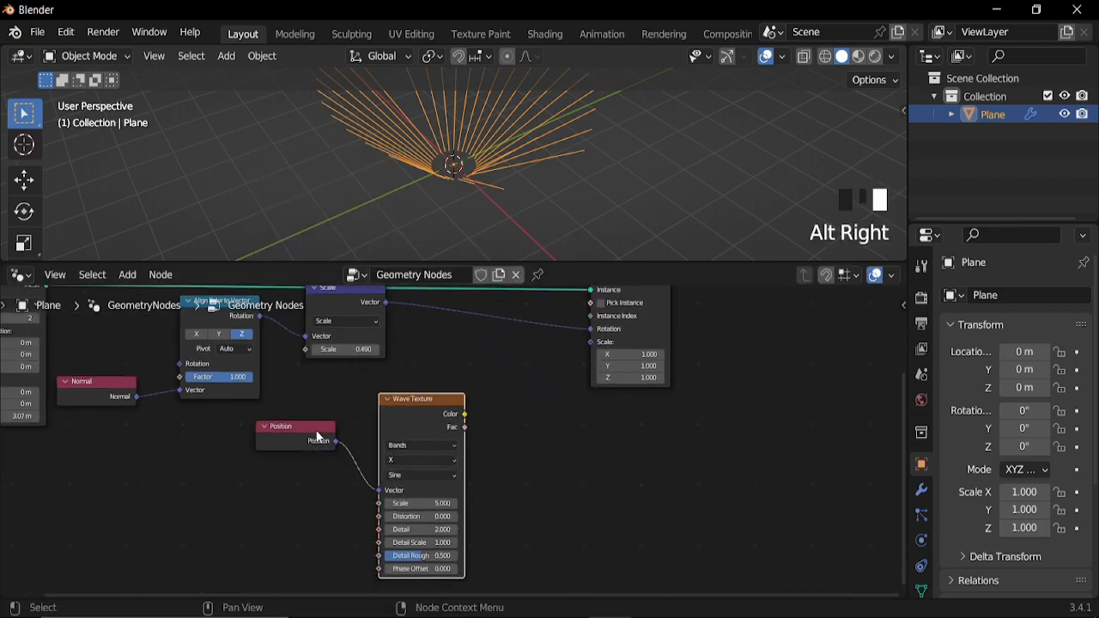
{"action": "left_click_drag", "start_coordinate": [318, 432], "coordinate": [215, 443]}
{"action": "left_click_drag", "start_coordinate": [385, 429], "coordinate": [301, 417]}
Add a Combine XYZ node and connect the Wave Texture's Color output to its Z input.
{"action": "key", "text": "shift+a"}
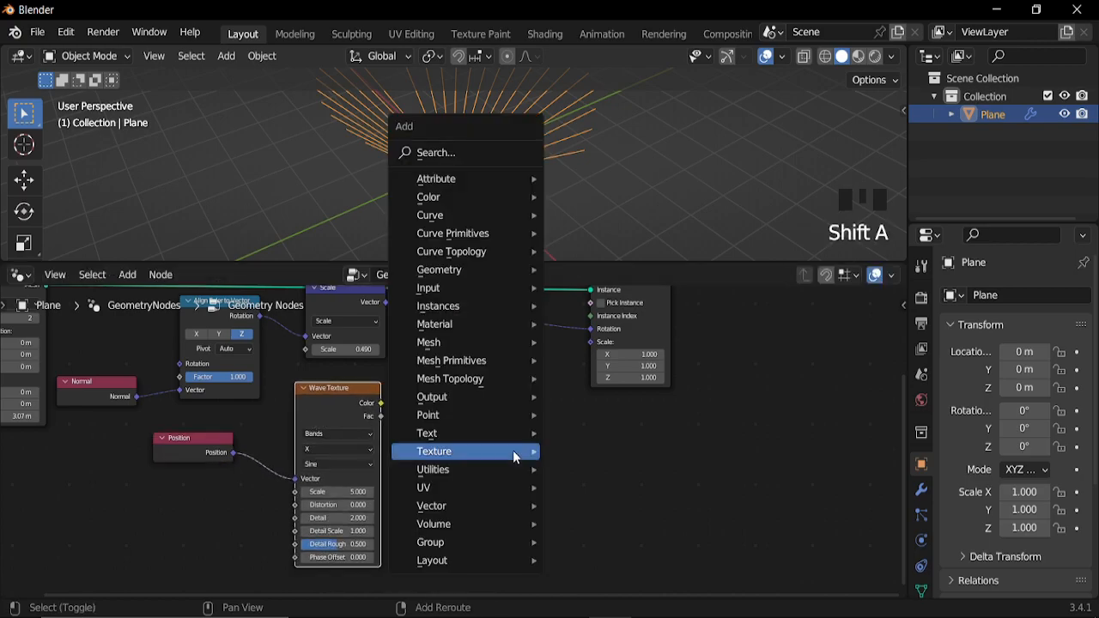
{"action": "mouse_move", "coordinate": [493, 506]}
{"action": "left_click", "coordinate": [605, 504]}
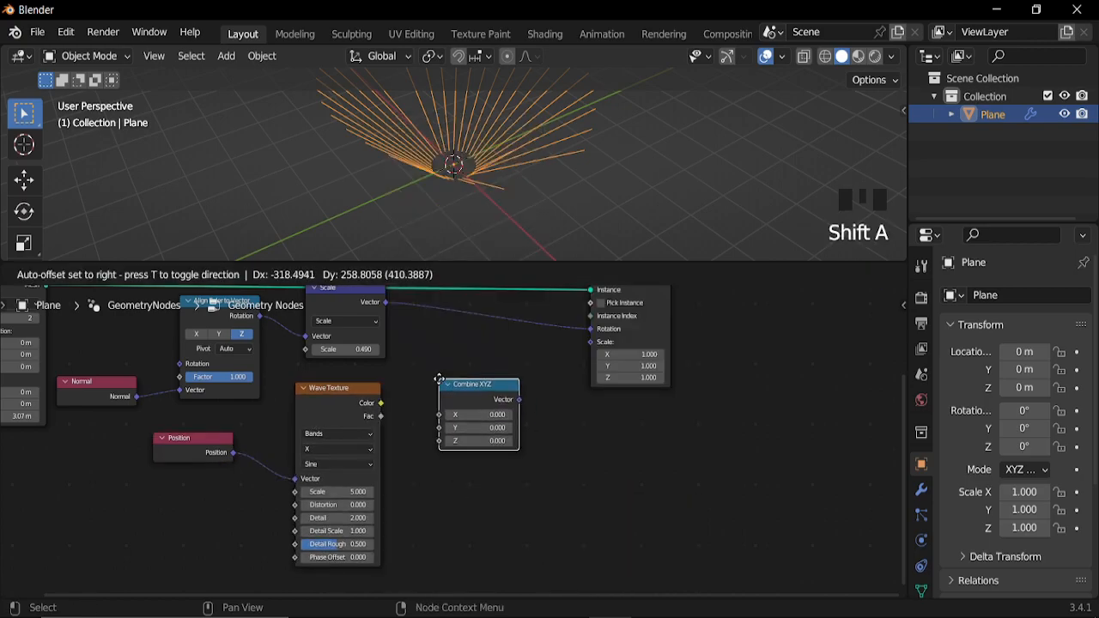
{"action": "left_click", "coordinate": [439, 378]}
{"action": "left_click_drag", "start_coordinate": [382, 402], "coordinate": [441, 439]}
Connect the Combine XYZ vector to the Scale input of Instance on Points.
{"action": "middle_click_drag", "start_coordinate": [516, 441], "coordinate": [461, 435]}
{"action": "left_click_drag", "start_coordinate": [462, 436], "coordinate": [514, 429]}
{"action": "left_click_drag", "start_coordinate": [550, 370], "coordinate": [550, 370]}
Move Group Output farther right and insert a Mesh to Curve node between it and Instance on Points.
{"action": "middle_click_drag", "start_coordinate": [562, 369], "coordinate": [441, 419]}
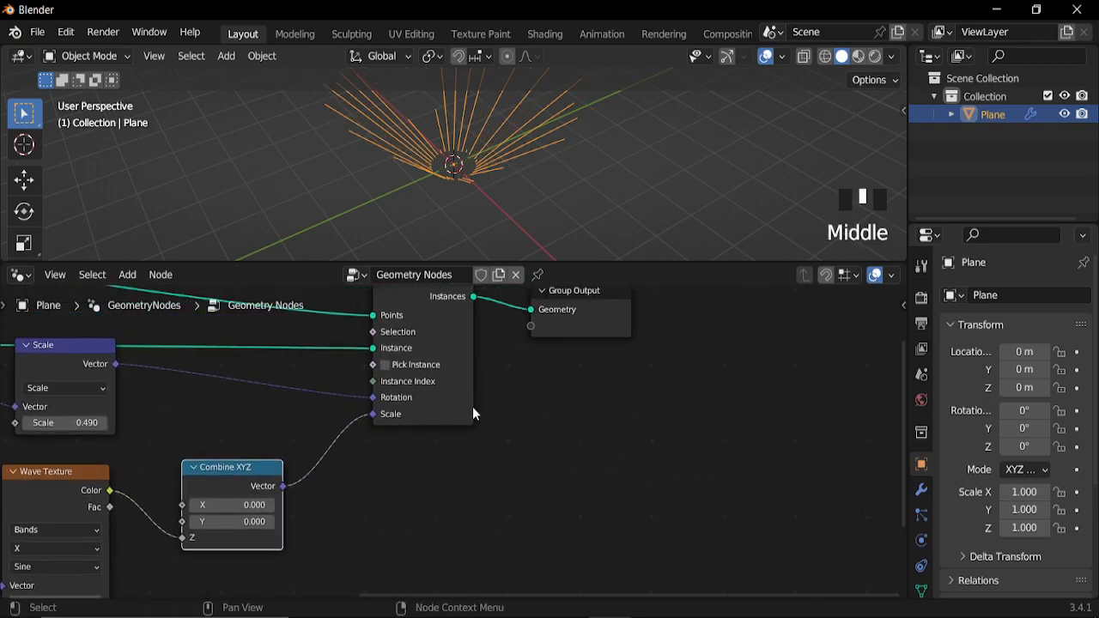
{"action": "scroll", "coordinate": [440, 420], "scroll_direction": "down", "scroll_amount": 2}
{"action": "middle_click_drag", "start_coordinate": [503, 398], "coordinate": [387, 457]}
{"action": "left_click_drag", "start_coordinate": [412, 391], "coordinate": [594, 395]}
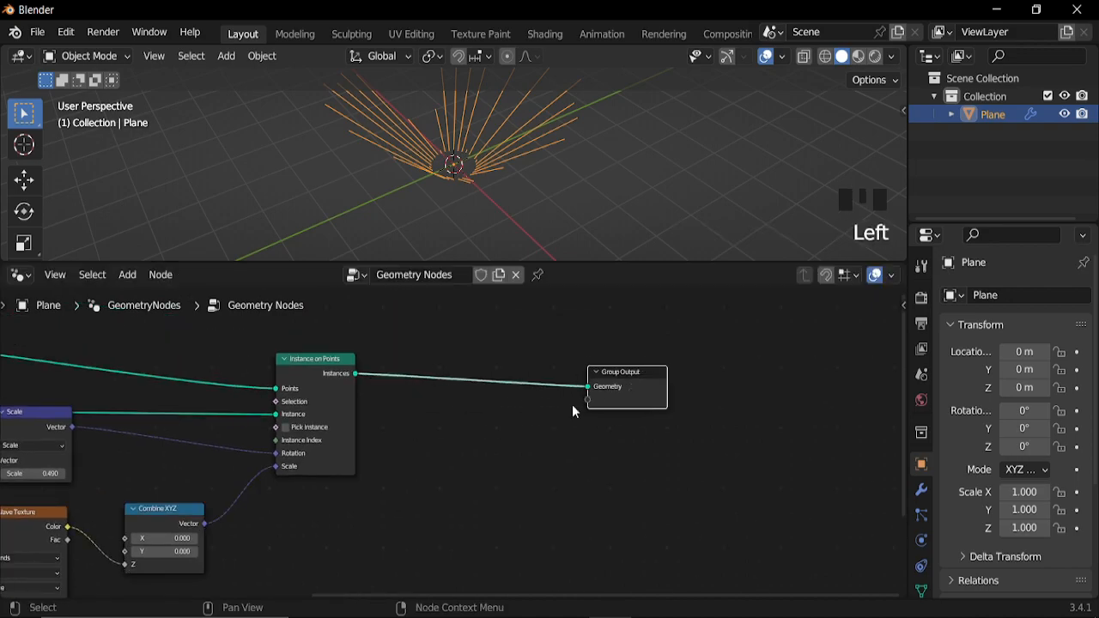
{"action": "key", "text": "shift+a"}
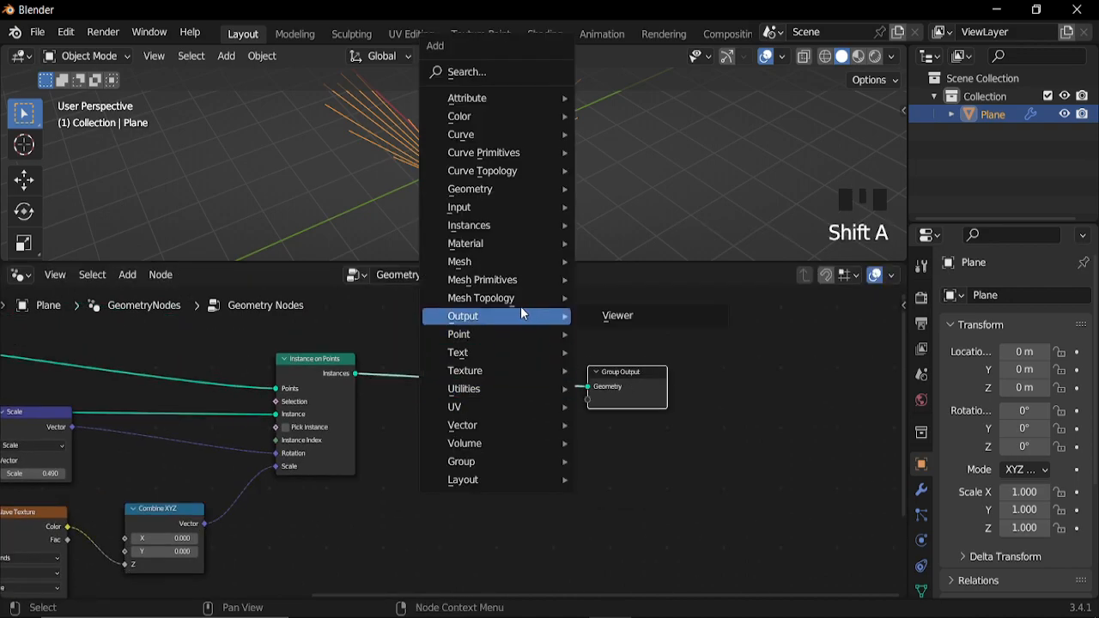
{"action": "mouse_move", "coordinate": [486, 261]}
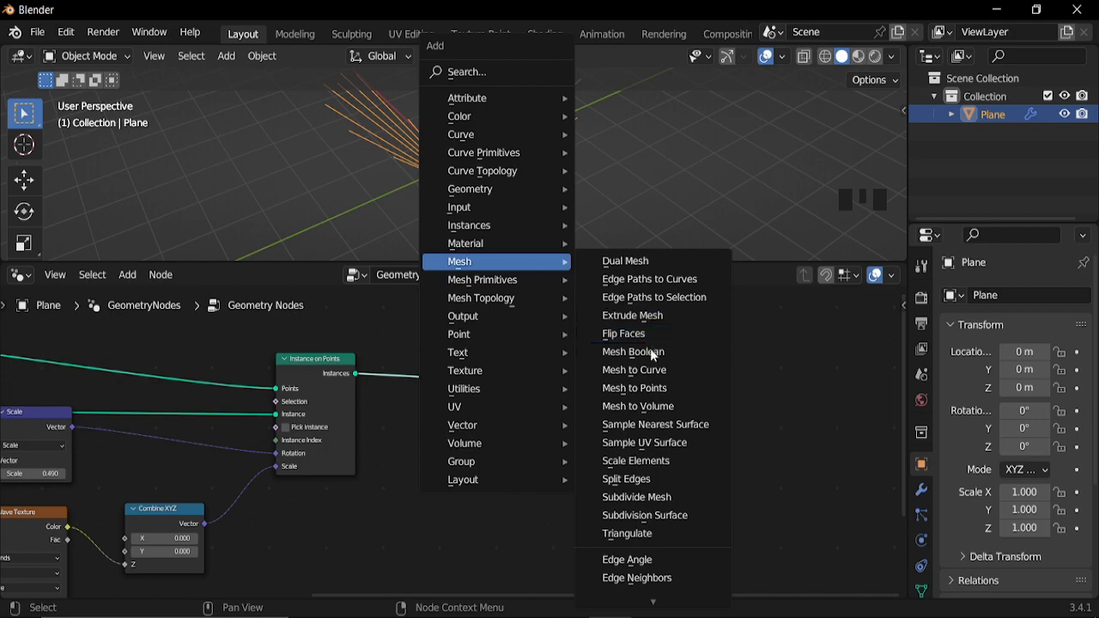
{"action": "left_click", "coordinate": [638, 370]}
{"action": "left_click", "coordinate": [405, 354]}
Make more room before Group Output and insert a Curve to Mesh node after Mesh to Curve.
{"action": "middle_click_drag", "start_coordinate": [458, 435], "coordinate": [395, 457]}
{"action": "middle_click_drag", "start_coordinate": [395, 457], "coordinate": [421, 361], "text": "ctrl"}
{"action": "left_click_drag", "start_coordinate": [623, 381], "coordinate": [775, 374]}
{"action": "key", "text": "shift+a"}
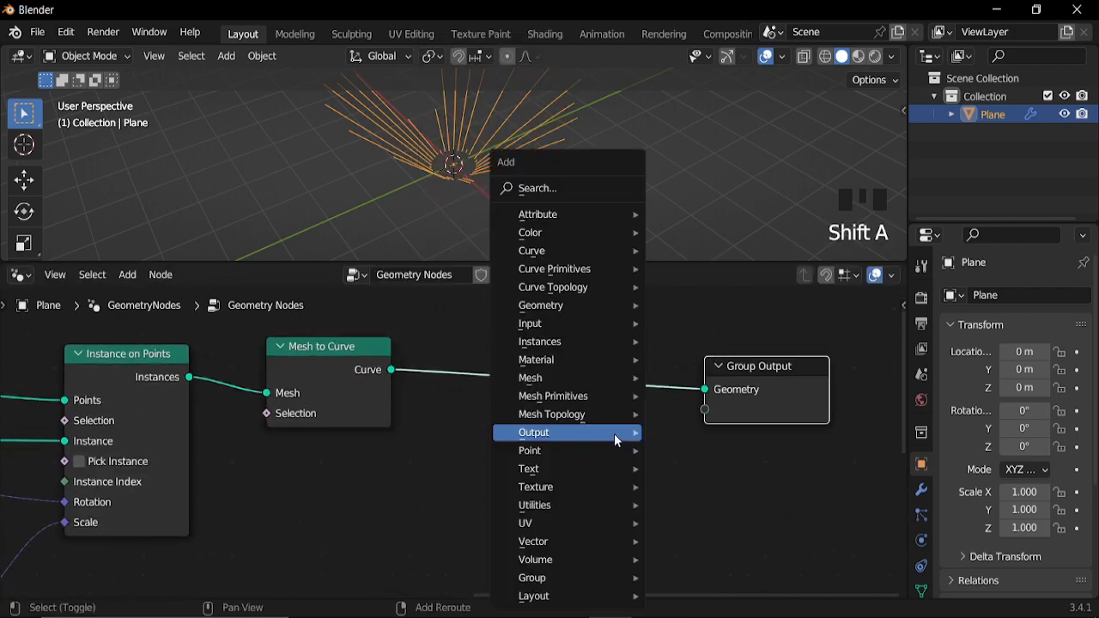
{"action": "mouse_move", "coordinate": [567, 251]}
{"action": "left_click", "coordinate": [694, 269]}
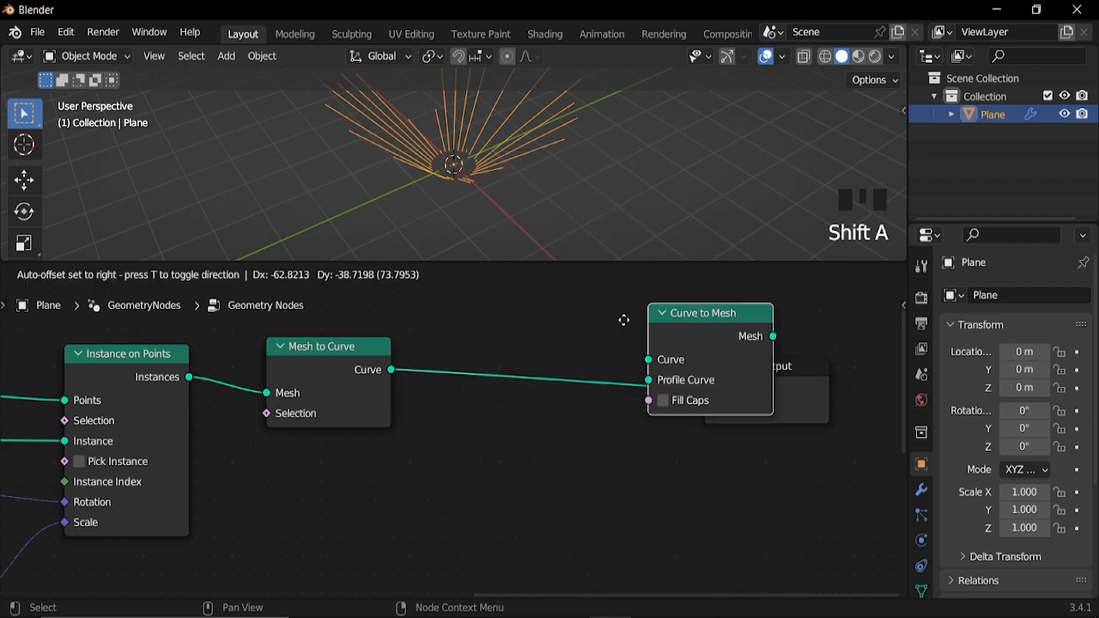
{"action": "left_click", "coordinate": [499, 427]}
Add a second Curve Circle node below Mesh to Curve and set its radius to 0.02 m.
{"action": "key", "text": "shift+a"}
{"action": "mouse_move", "coordinate": [455, 269]}
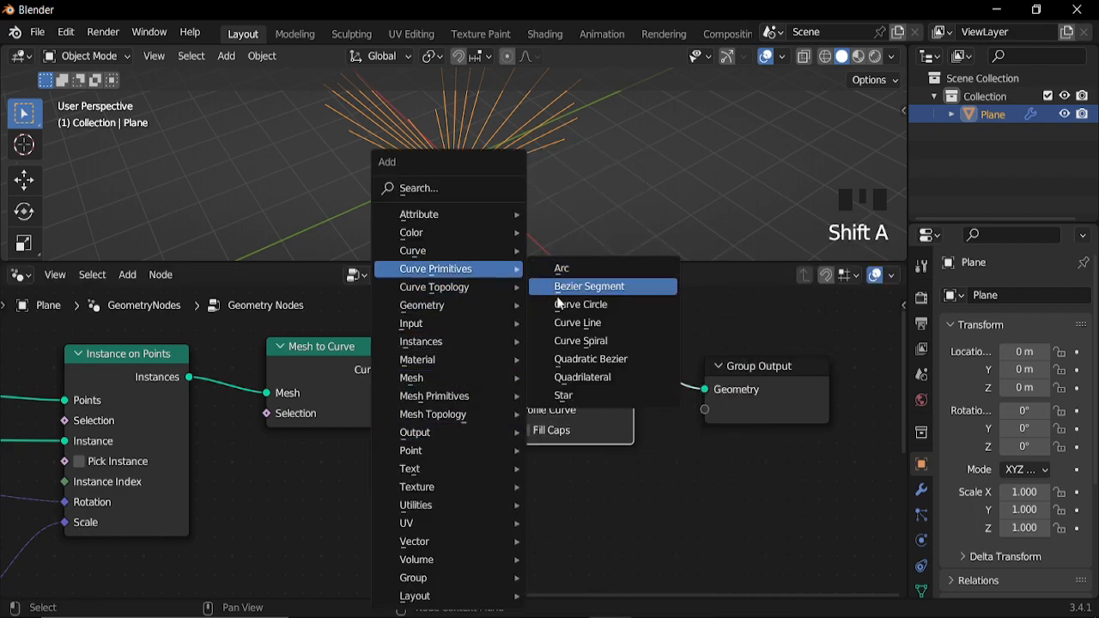
{"action": "left_click", "coordinate": [577, 305]}
{"action": "left_click", "coordinate": [465, 496]}
{"action": "middle_click_drag", "start_coordinate": [465, 496], "coordinate": [491, 473]}
{"action": "left_click", "coordinate": [478, 459]}
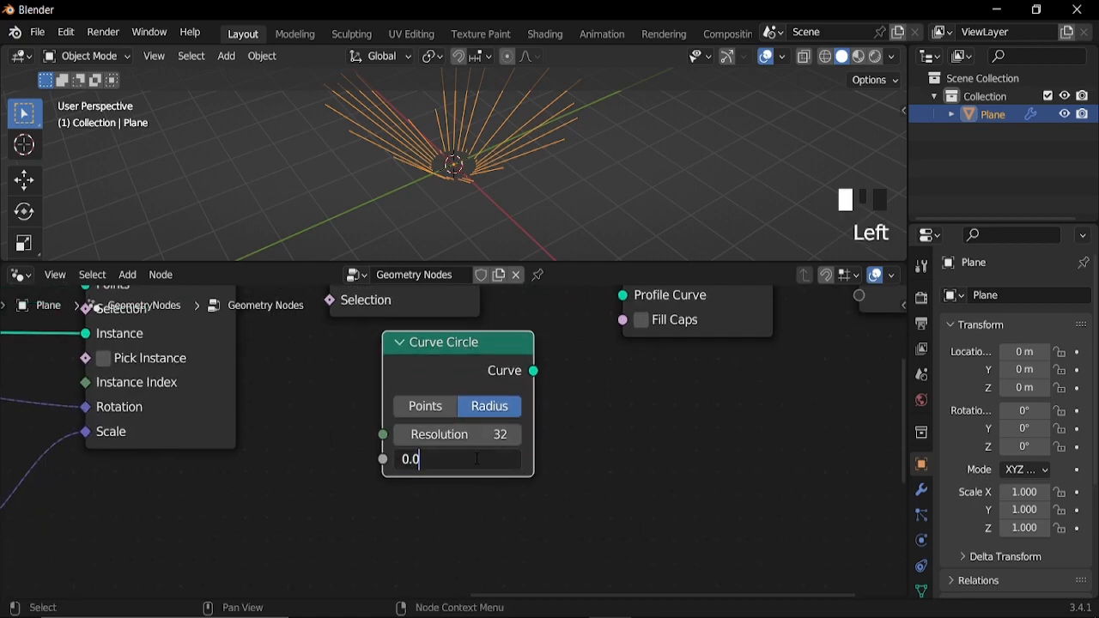
Connect the new Curve Circle to the Profile Curve input of Curve to Mesh and inspect the model.
{"action": "scroll", "coordinate": [557, 394], "scroll_direction": "down", "scroll_amount": 5}
{"action": "middle_click_drag", "start_coordinate": [556, 395], "coordinate": [498, 451]}
{"action": "right_click_drag", "start_coordinate": [439, 439], "coordinate": [577, 371], "text": "alt"}
{"action": "middle_click_drag", "start_coordinate": [434, 184], "coordinate": [490, 165]}
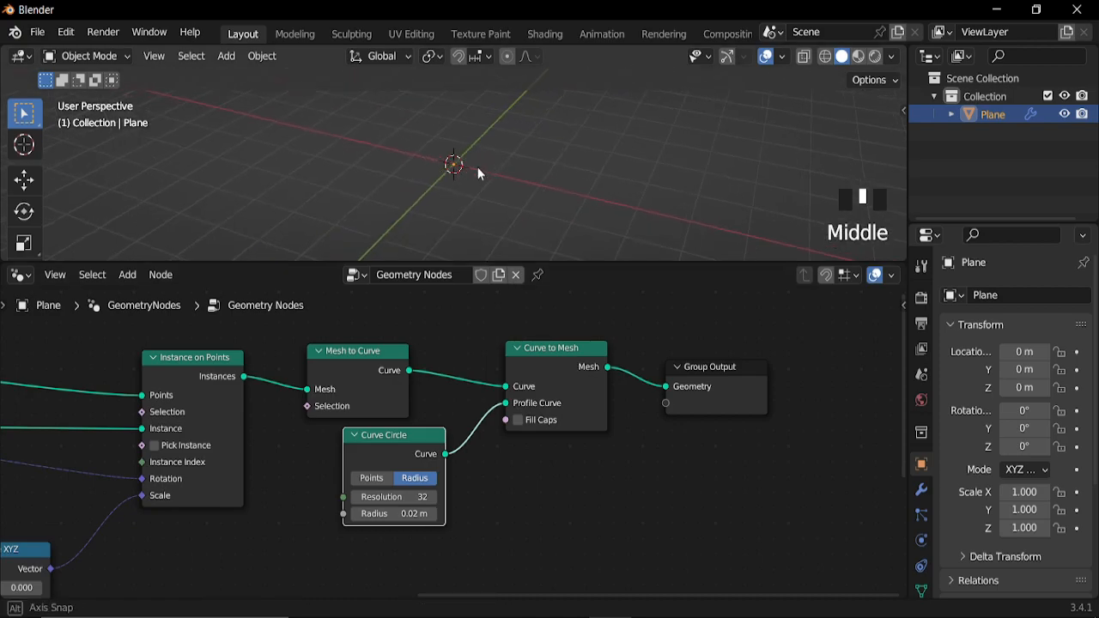
Make room after Instance on Points and insert a Realize Instances node between it and Mesh to Curve.
{"action": "left_click_drag", "start_coordinate": [780, 328], "coordinate": [380, 500]}
{"action": "left_click_drag", "start_coordinate": [362, 403], "coordinate": [577, 400]}
{"action": "key", "text": "shift+a"}
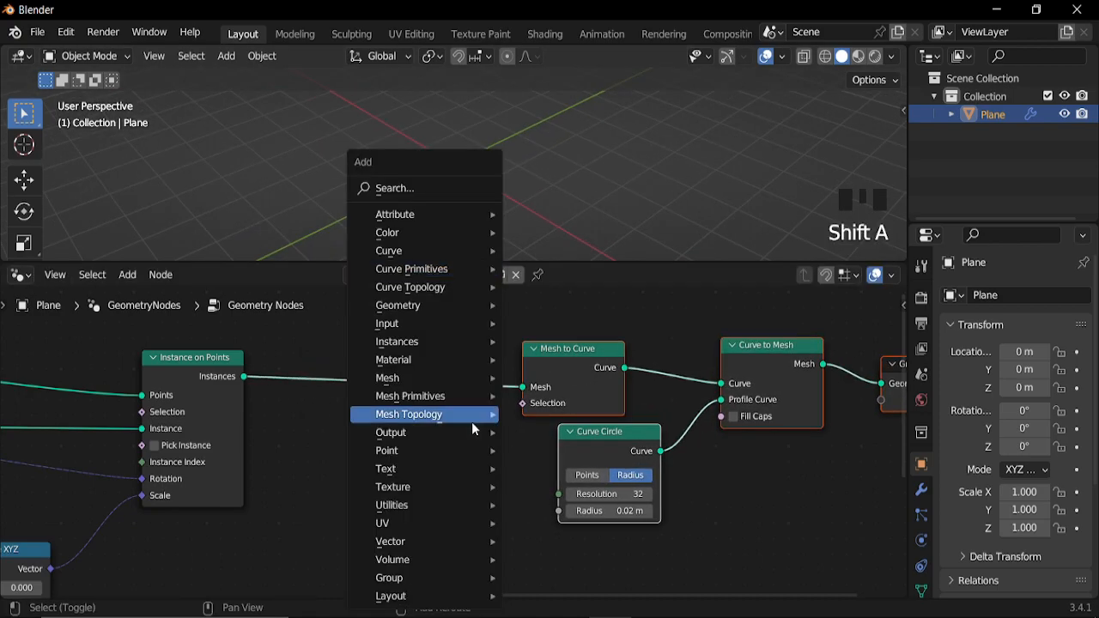
{"action": "mouse_move", "coordinate": [429, 341]}
{"action": "left_click", "coordinate": [557, 376]}
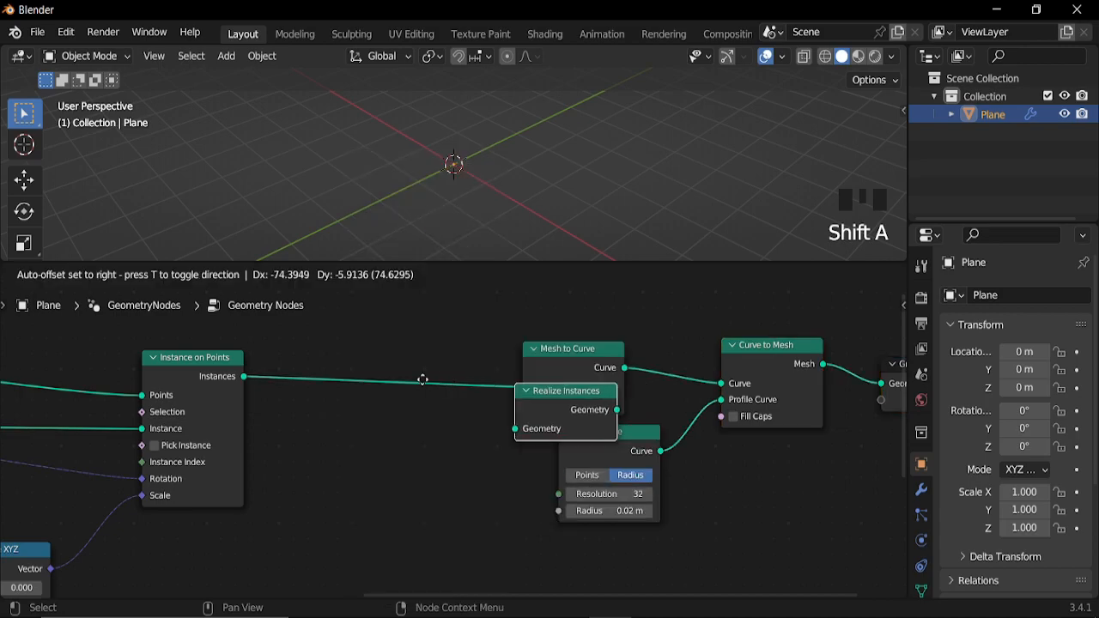
{"action": "left_click", "coordinate": [353, 365]}
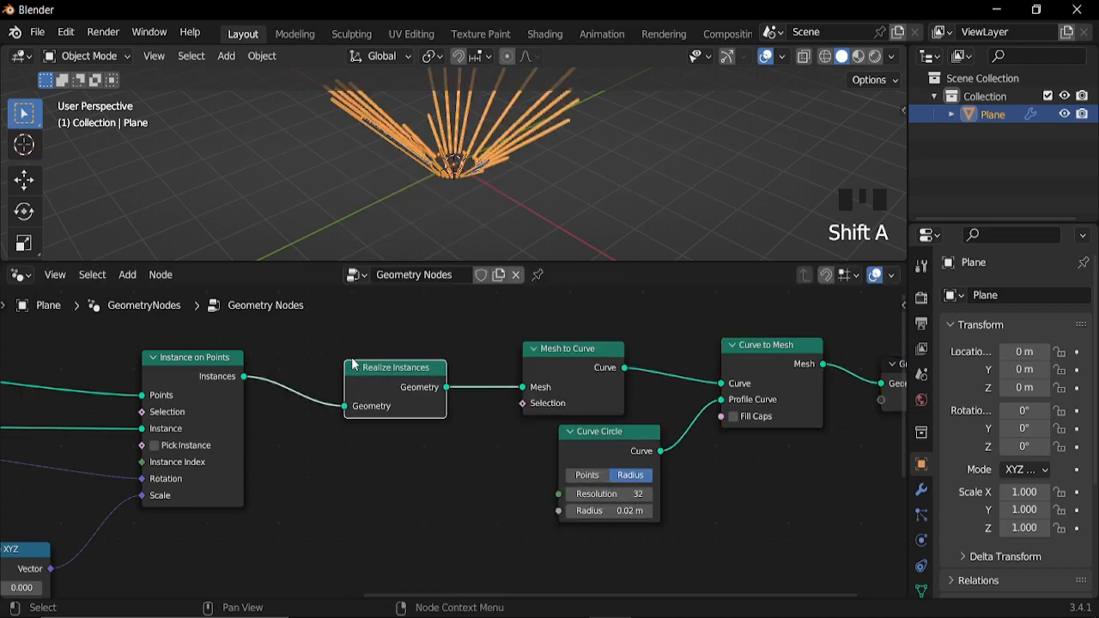
Hide the viewport overlays and inspect the tube ring from several angles.
{"action": "left_click", "coordinate": [766, 55]}
{"action": "middle_click_drag", "start_coordinate": [601, 138], "coordinate": [515, 145]}
{"action": "middle_click_drag", "start_coordinate": [438, 195], "coordinate": [444, 189]}
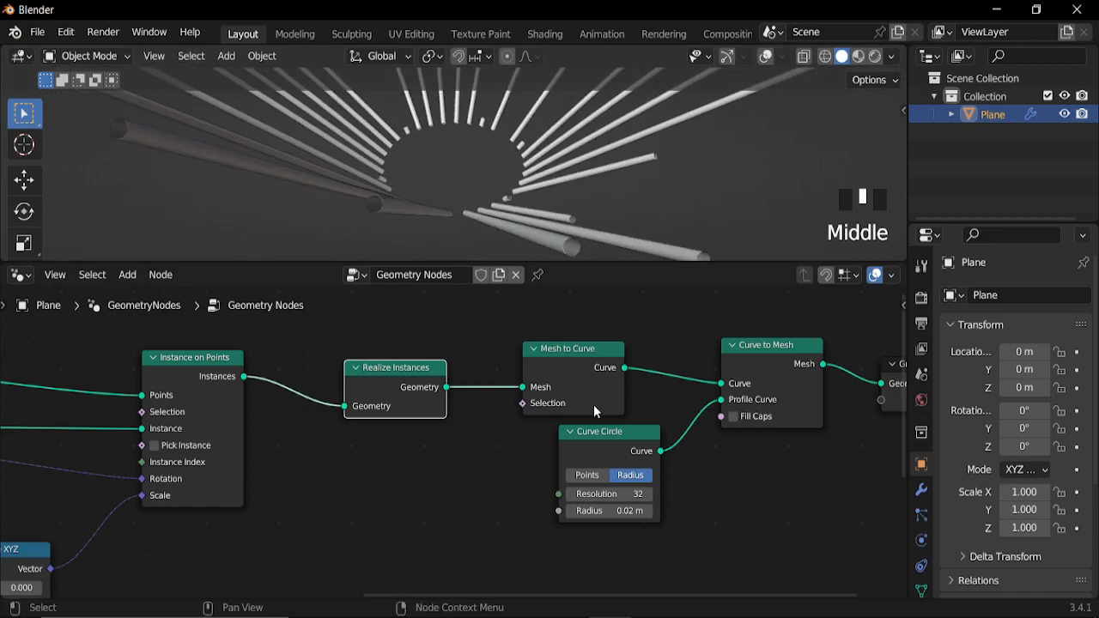
{"action": "scroll", "coordinate": [527, 204], "scroll_direction": "down", "scroll_amount": 4}
{"action": "middle_click_drag", "start_coordinate": [526, 204], "coordinate": [485, 172]}
Add a Scene Time node below the Position node, near the Wave Texture.
{"action": "scroll", "coordinate": [398, 479], "scroll_direction": "down", "scroll_amount": 11}
{"action": "middle_click_drag", "start_coordinate": [319, 510], "coordinate": [488, 469]}
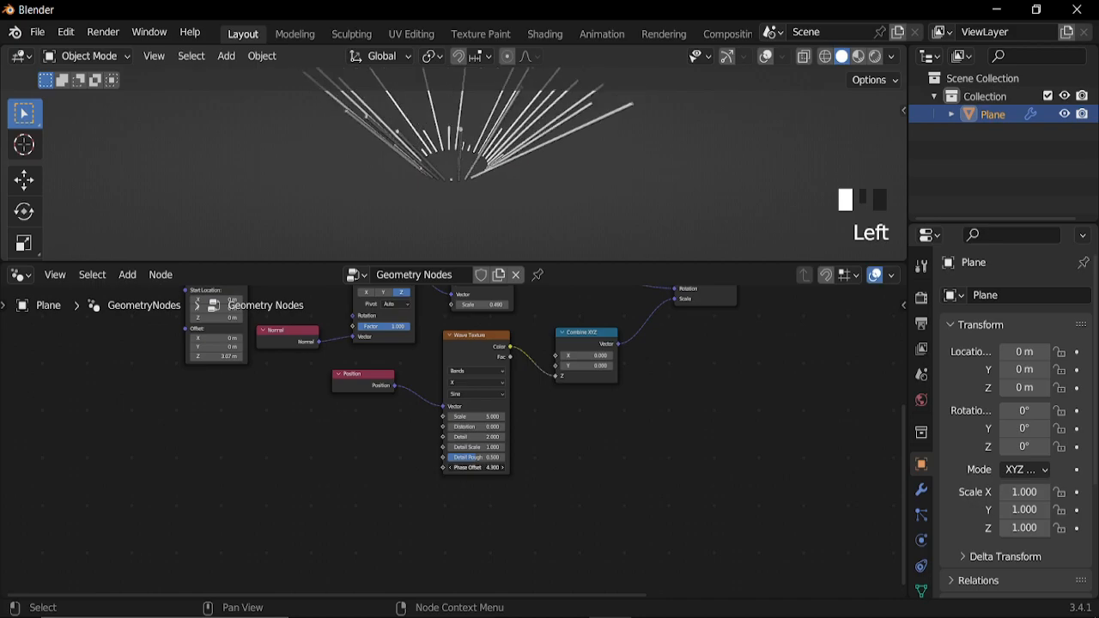
{"action": "key", "text": "shift+a"}
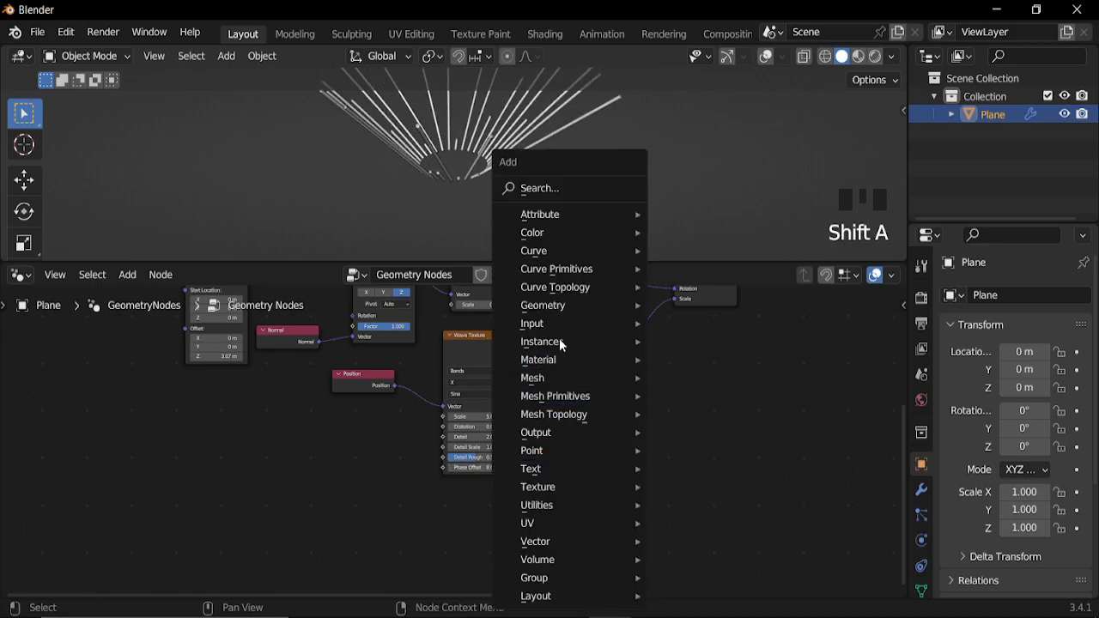
{"action": "mouse_move", "coordinate": [637, 326]}
{"action": "left_click", "coordinate": [700, 323]}
{"action": "left_click", "coordinate": [284, 430]}
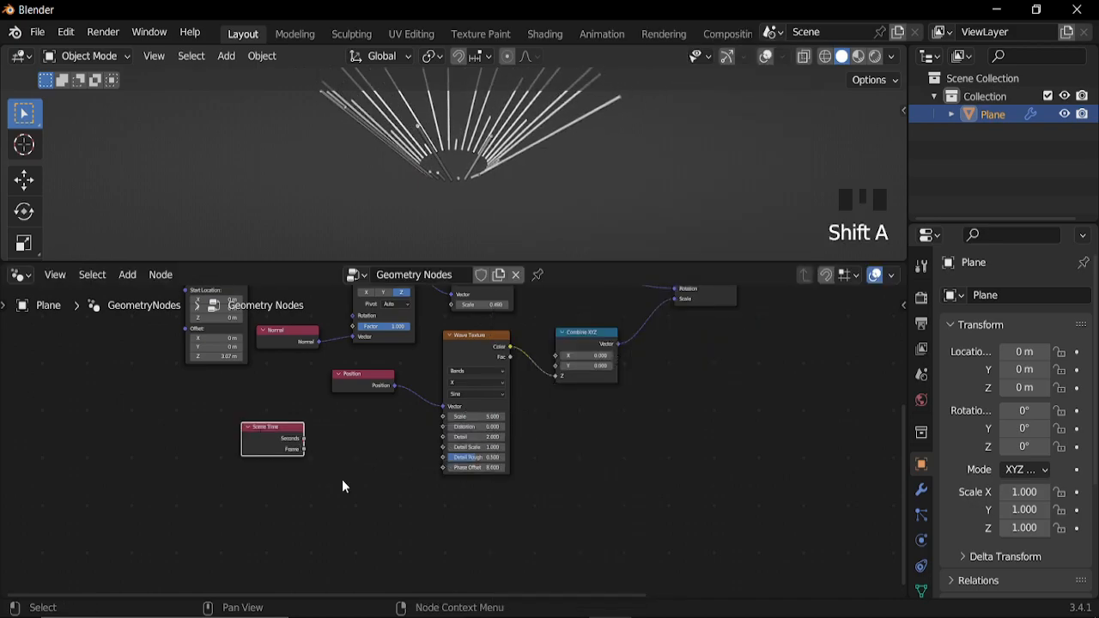
Connect the Scene Time Frame output to the Wave Texture's Phase Offset and preview the animation.
{"action": "scroll", "coordinate": [342, 472], "scroll_direction": "up", "scroll_amount": 3}
{"action": "left_click_drag", "start_coordinate": [264, 450], "coordinate": [361, 458]}
{"action": "left_click_drag", "start_coordinate": [442, 475], "coordinate": [441, 475]}
{"action": "key", "text": "space"}
{"action": "key", "text": "space"}
Insert two Math nodes between Scene Time and the Wave Texture's Phase Offset, setting the first to To Radians.
{"action": "key", "text": "shift+a"}
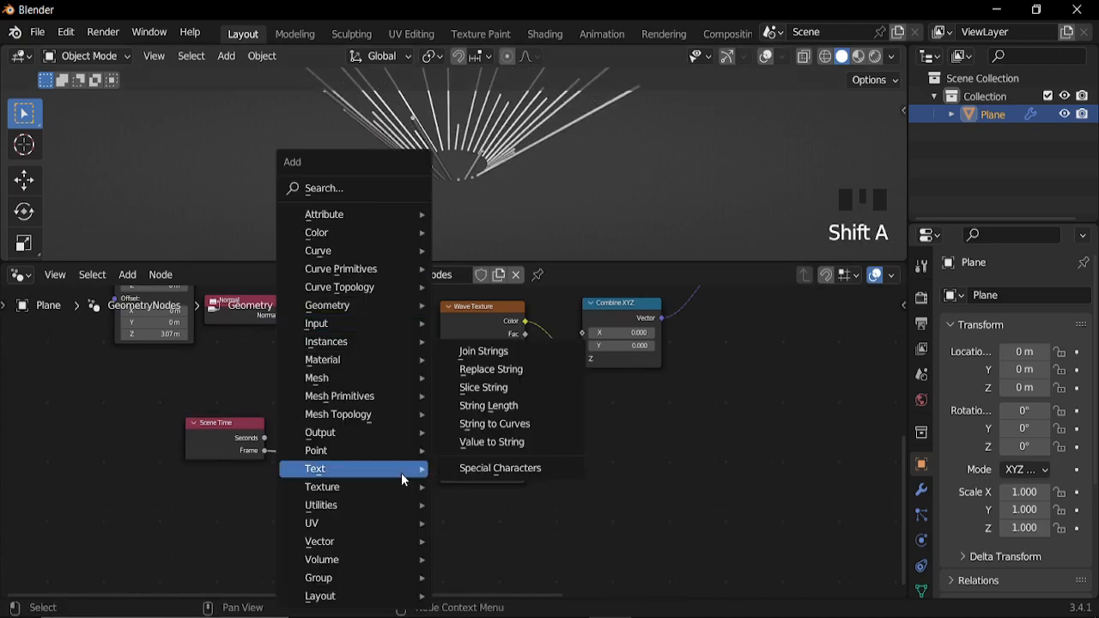
{"action": "mouse_move", "coordinate": [373, 507]}
{"action": "left_click", "coordinate": [487, 447]}
{"action": "left_click", "coordinate": [335, 429]}
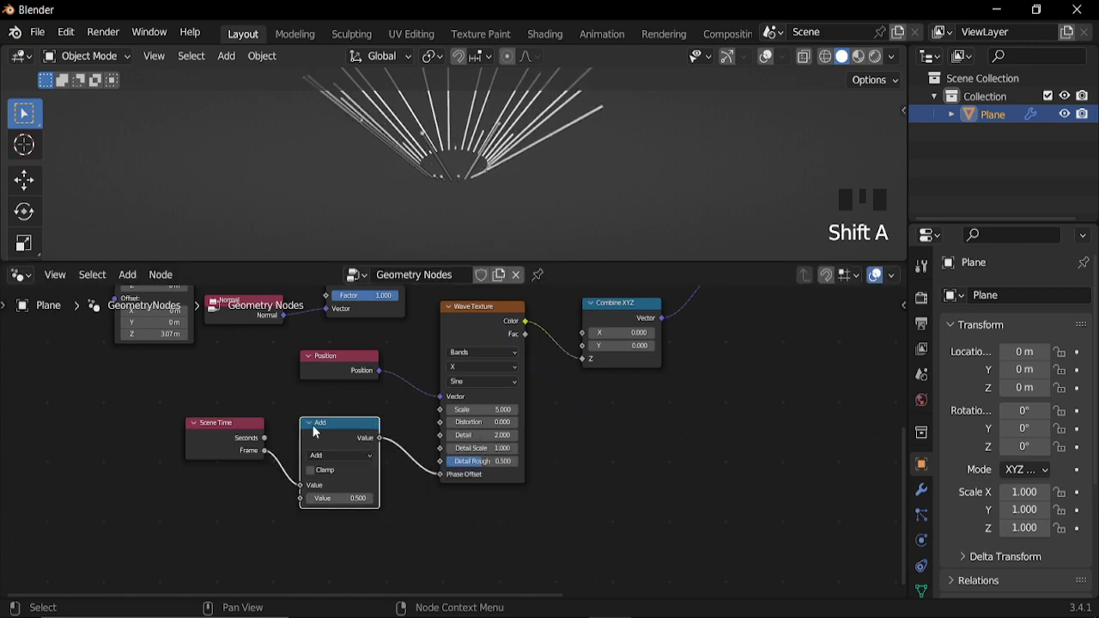
{"action": "key", "text": "shift+d"}
{"action": "left_click", "coordinate": [455, 431]}
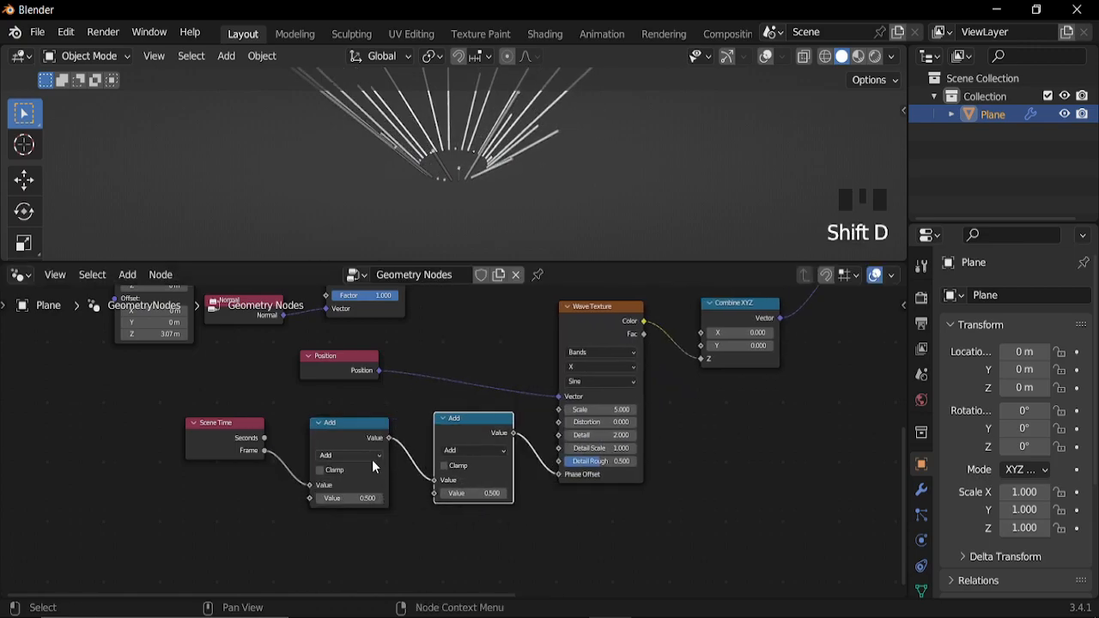
{"action": "left_click", "coordinate": [370, 453]}
{"action": "left_click", "coordinate": [671, 307]}
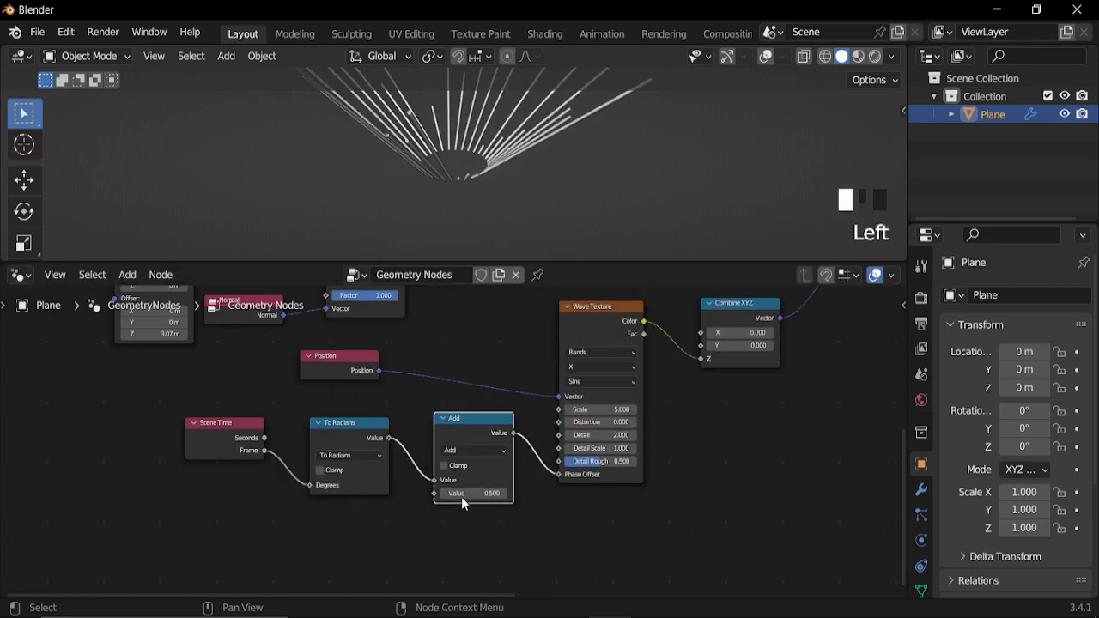
Change the second Math node's operation to Multiply and set its value to 2.
{"action": "scroll", "coordinate": [449, 507], "scroll_direction": "down", "scroll_amount": 8}
{"action": "middle_click_drag", "start_coordinate": [489, 493], "coordinate": [276, 494], "text": "ctrl"}
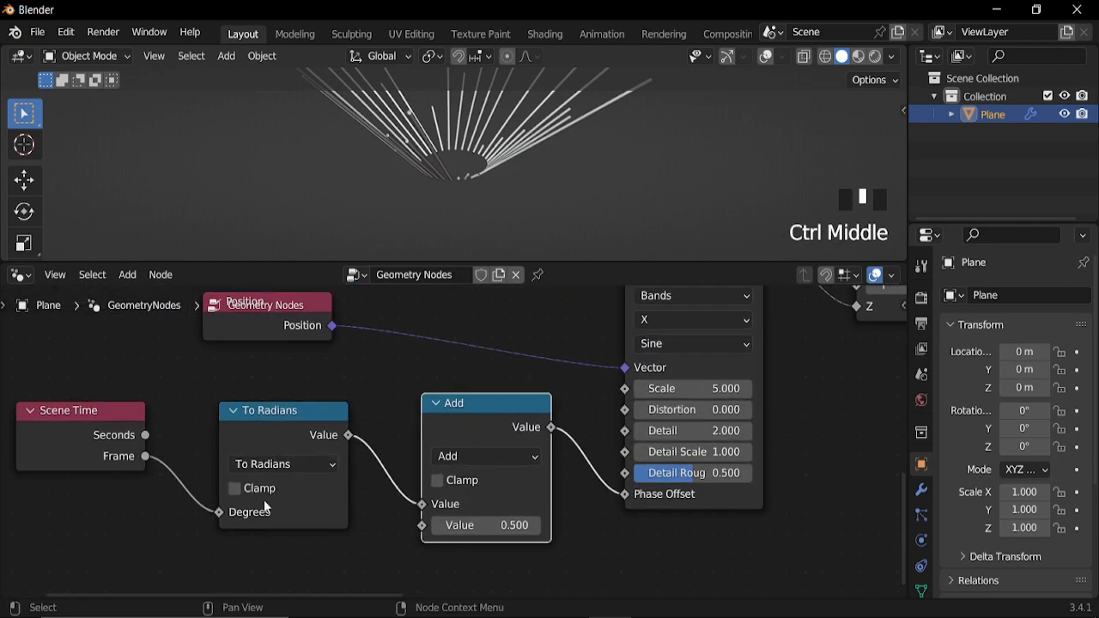
{"action": "left_click", "coordinate": [483, 456]}
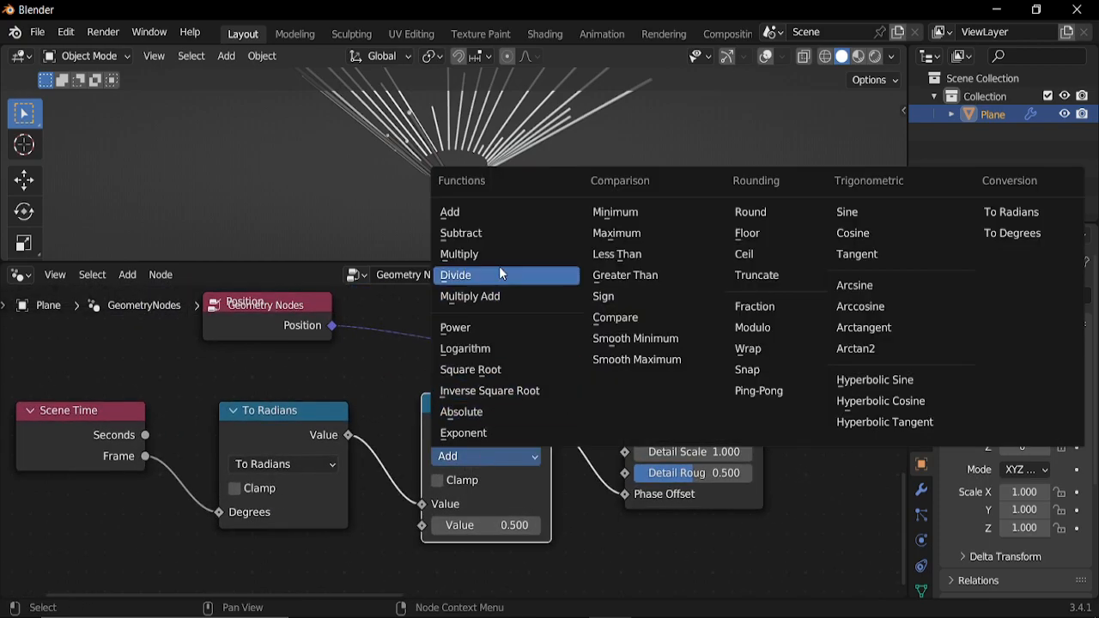
{"action": "left_click", "coordinate": [472, 275]}
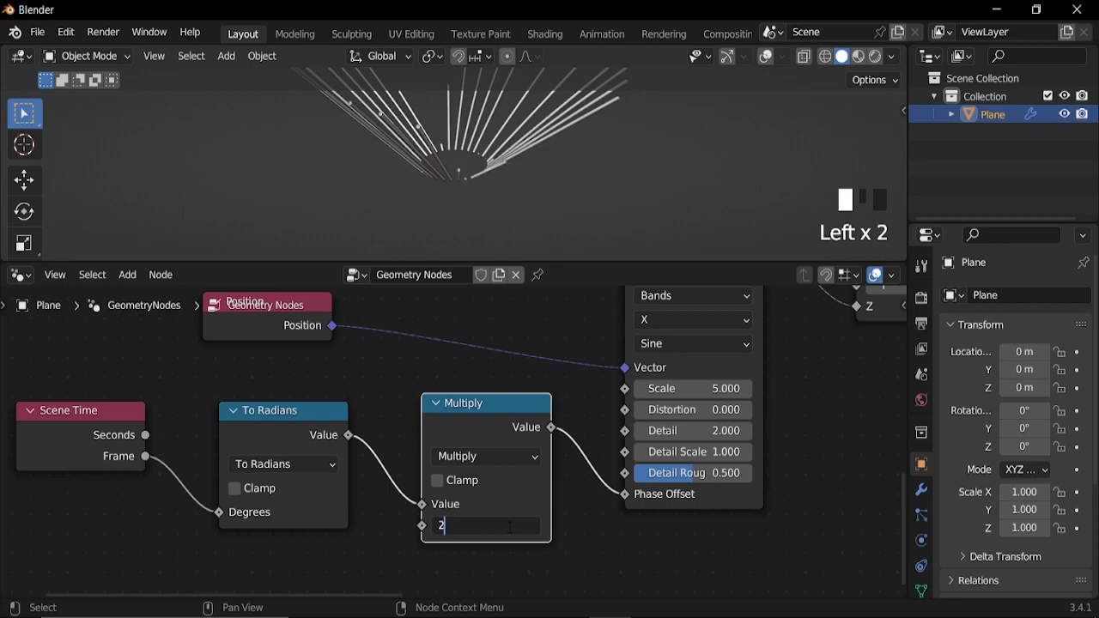
{"action": "key", "text": "Return"}
Split a new area off the node editor and switch it to a Timeline.
{"action": "mouse_move", "coordinate": [905, 261]}
{"action": "left_mouse_down"}
{"action": "mouse_move", "coordinate": [898, 296]}
{"action": "mouse_move", "coordinate": [936, 282]}
{"action": "mouse_move", "coordinate": [189, 322]}
{"action": "left_mouse_up"}
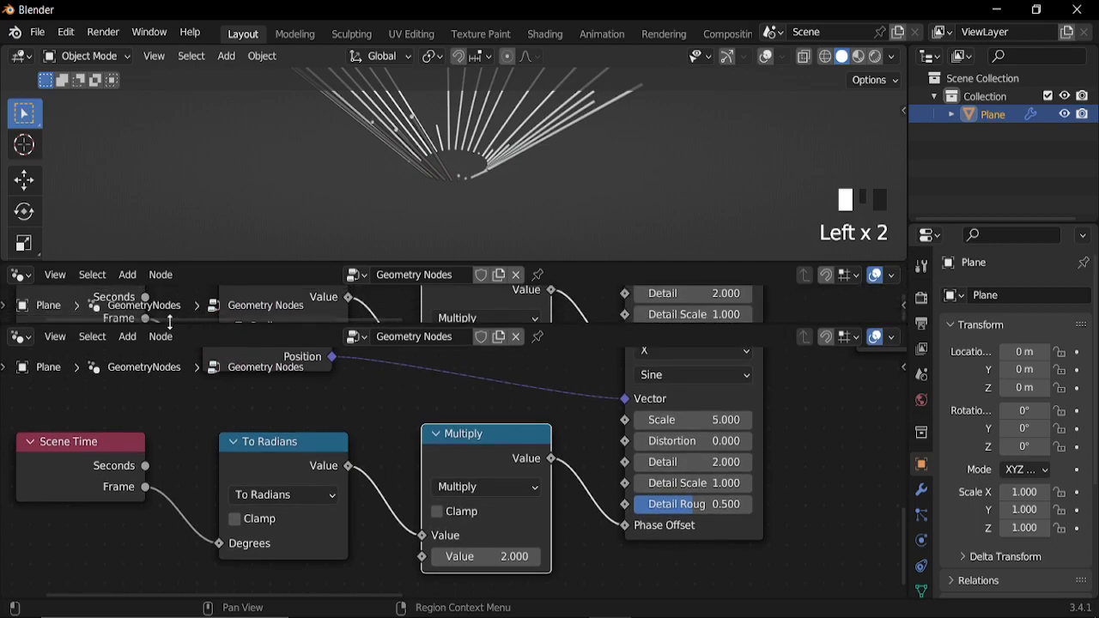
{"action": "left_click", "coordinate": [21, 275]}
{"action": "left_click", "coordinate": [284, 344]}
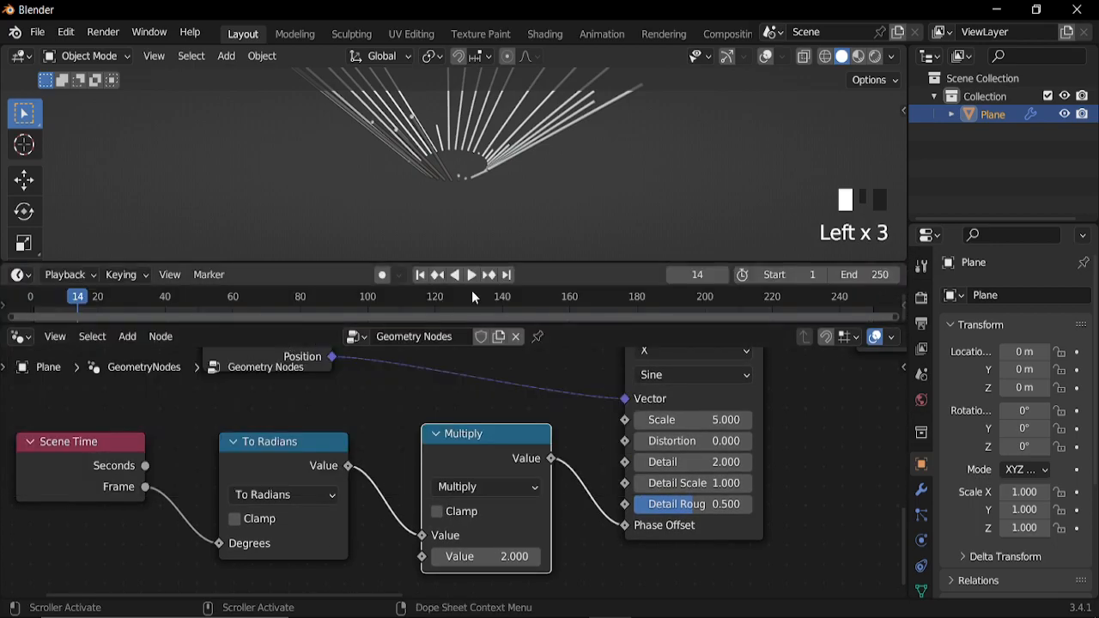
Enlarge the timeline, set the animation's end frame to 180, and jump between the range's first and last frames.
{"action": "left_click_drag", "start_coordinate": [534, 325], "coordinate": [539, 404]}
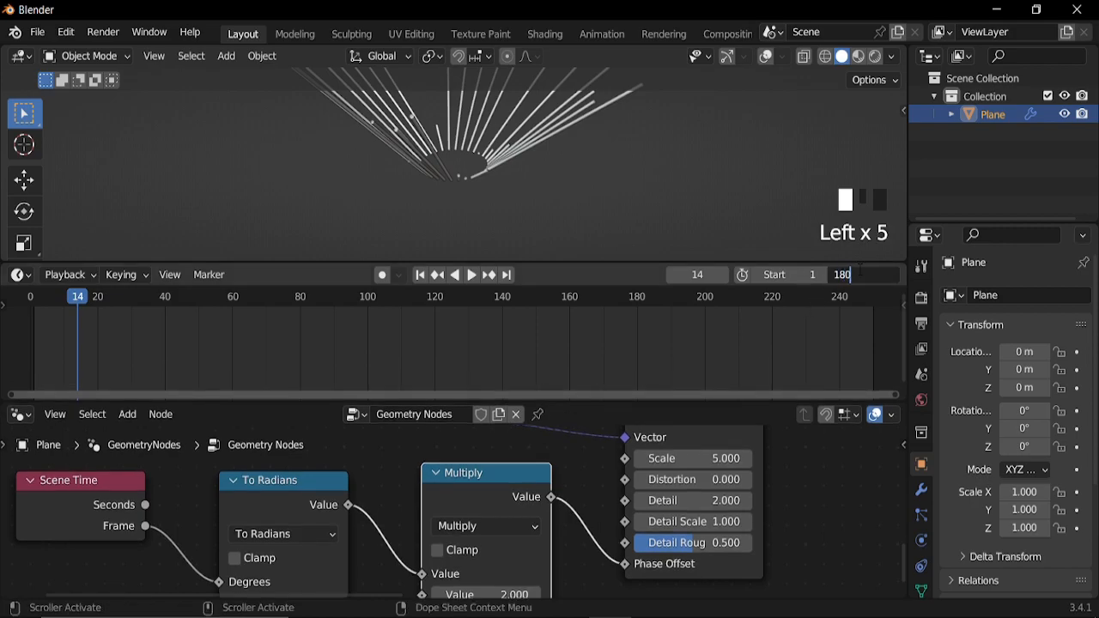
{"action": "key", "text": "Return"}
{"action": "left_click", "coordinate": [422, 276]}
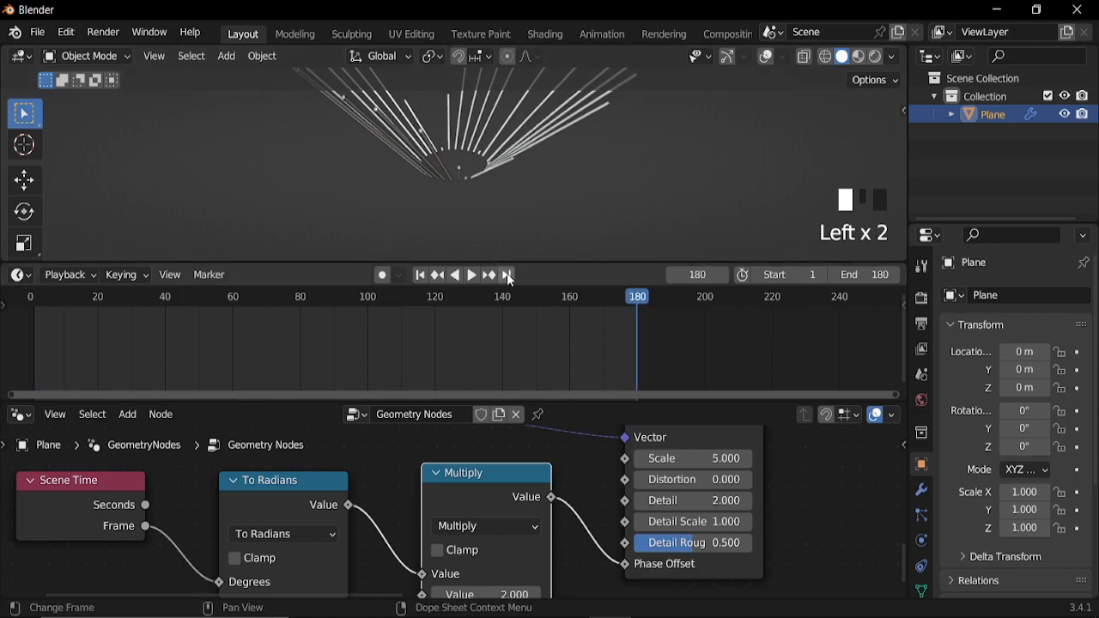
Remove the timeline by joining its area with the 3D viewport, and resize the viewport and node editor.
{"action": "right_click", "coordinate": [550, 261]}
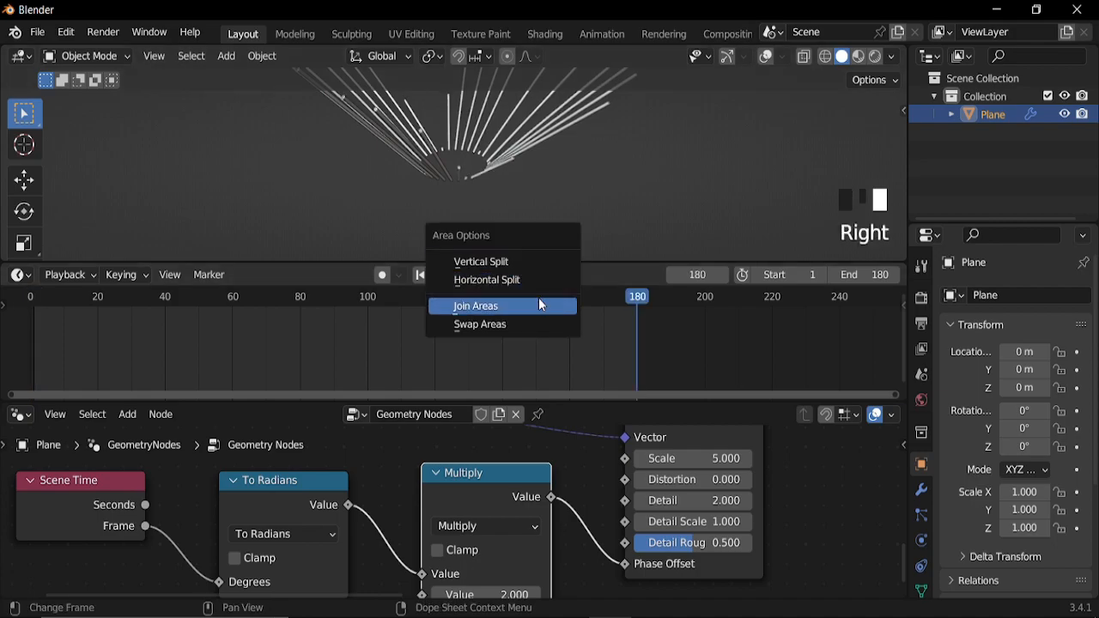
{"action": "left_click", "coordinate": [503, 305]}
{"action": "left_click", "coordinate": [540, 326]}
{"action": "left_click_drag", "start_coordinate": [609, 405], "coordinate": [567, 289]}
Enable Fill Caps on Curve to Mesh and move Group Output farther right to make room.
{"action": "scroll", "coordinate": [488, 158], "scroll_direction": "down", "scroll_amount": 5}
{"action": "middle_click_drag", "start_coordinate": [488, 158], "coordinate": [516, 176]}
{"action": "scroll", "coordinate": [748, 398], "scroll_direction": "down", "scroll_amount": 9}
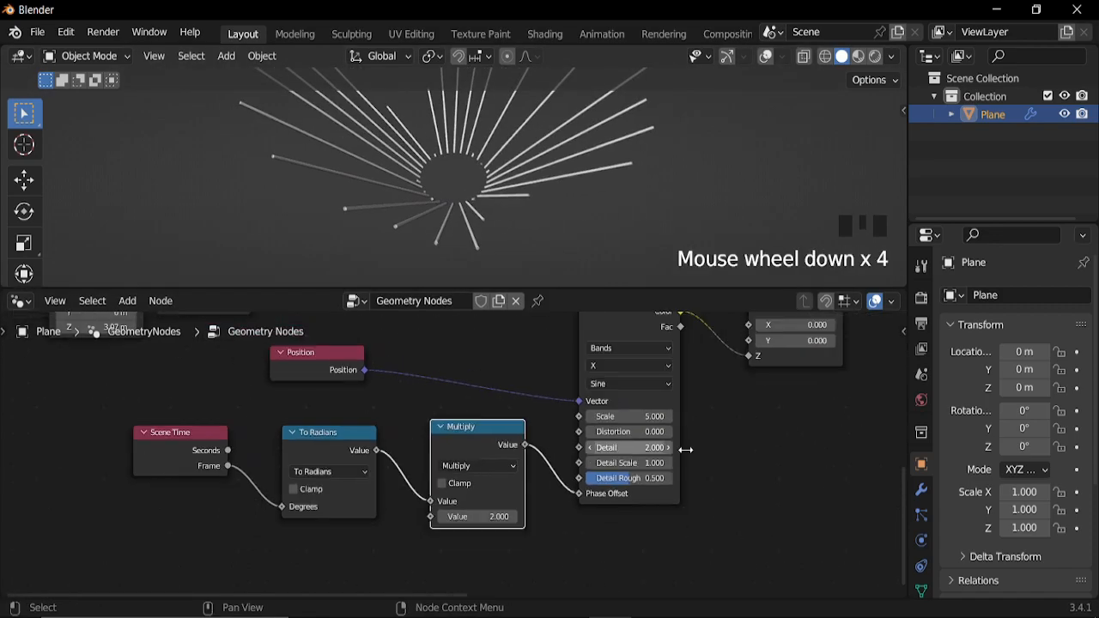
{"action": "middle_click_drag", "start_coordinate": [748, 398], "coordinate": [283, 449]}
{"action": "middle_click_drag", "start_coordinate": [515, 460], "coordinate": [427, 434]}
{"action": "left_click_drag", "start_coordinate": [401, 405], "coordinate": [610, 389]}
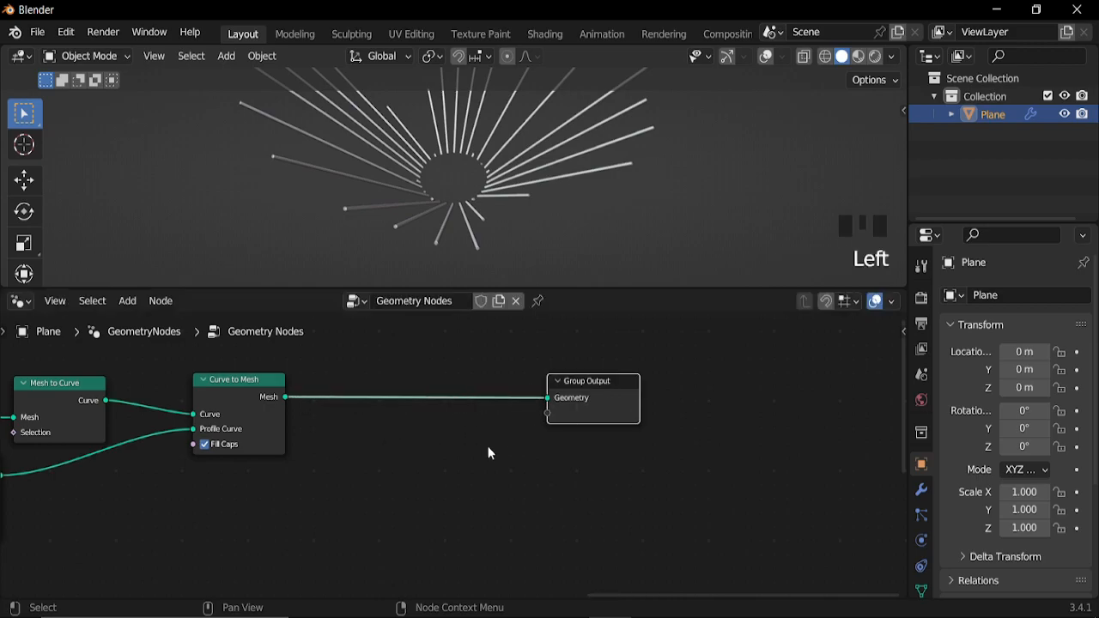
Insert a Set Material node between Curve to Mesh and Group Output and assign it the material named Material.
{"action": "key", "text": "shift+a"}
{"action": "mouse_move", "coordinate": [430, 302]}
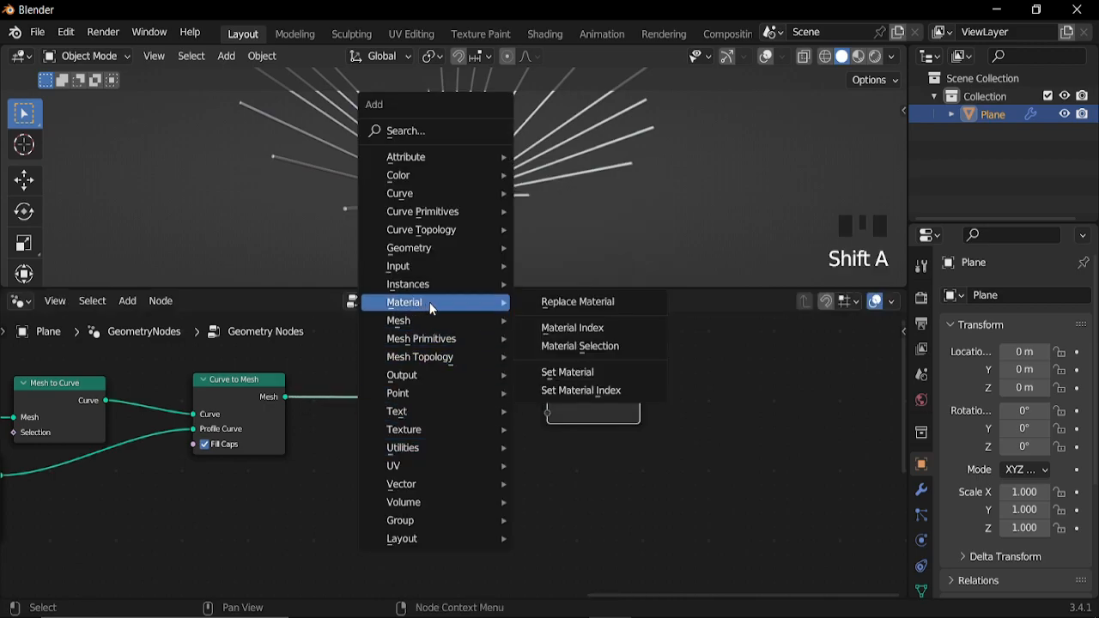
{"action": "left_click", "coordinate": [567, 371]}
{"action": "left_click", "coordinate": [357, 371]}
{"action": "middle_click_drag", "start_coordinate": [413, 474], "coordinate": [541, 449]}
{"action": "left_click", "coordinate": [543, 450]}
{"action": "left_click", "coordinate": [528, 237]}
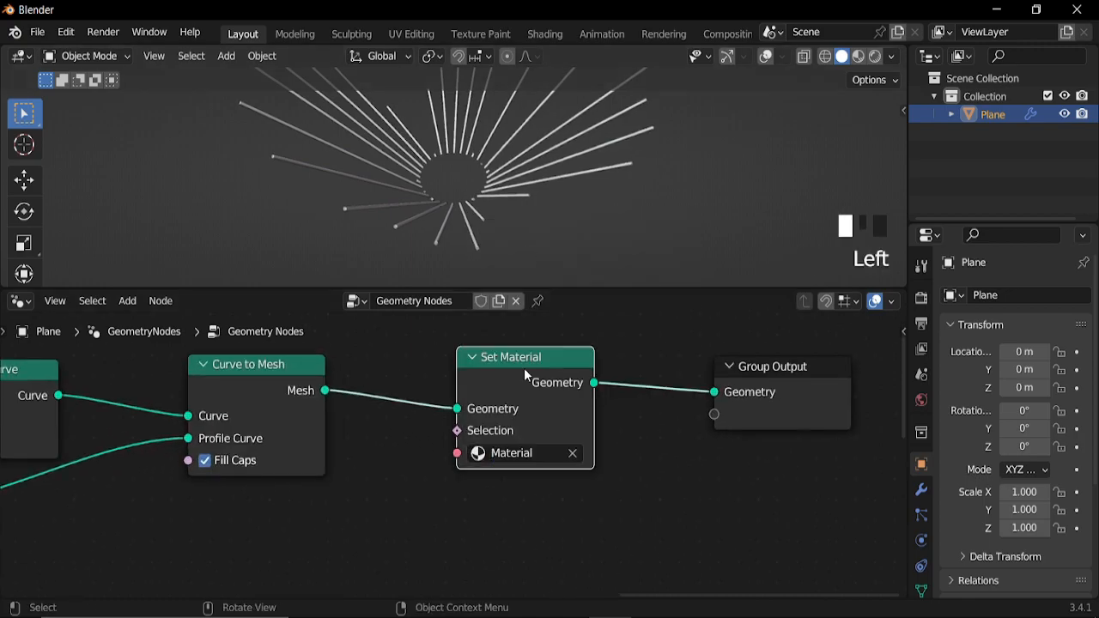
Shift Realize Instances and the profile Curve Circle left and add a reroute on the link to Mesh to Curve.
{"action": "scroll", "coordinate": [423, 459], "scroll_direction": "down", "scroll_amount": 8}
{"action": "middle_click_drag", "start_coordinate": [281, 481], "coordinate": [461, 446]}
{"action": "middle_click_drag", "start_coordinate": [452, 504], "coordinate": [533, 453], "text": "ctrl"}
{"action": "left_click_drag", "start_coordinate": [340, 392], "coordinate": [317, 388]}
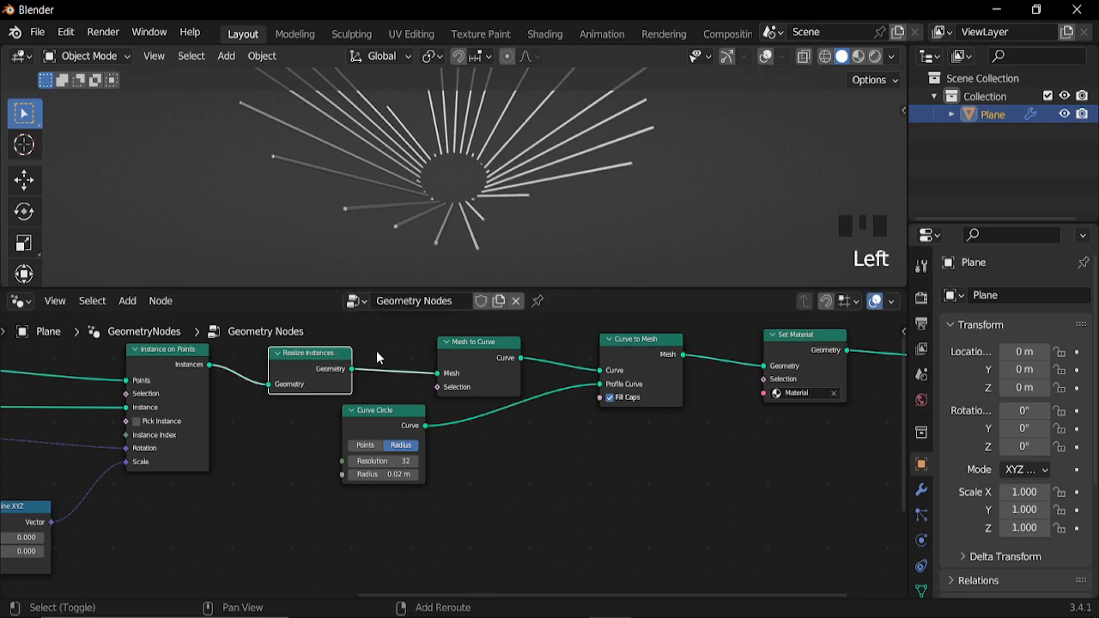
{"action": "left_click_drag", "start_coordinate": [374, 421], "coordinate": [284, 442]}
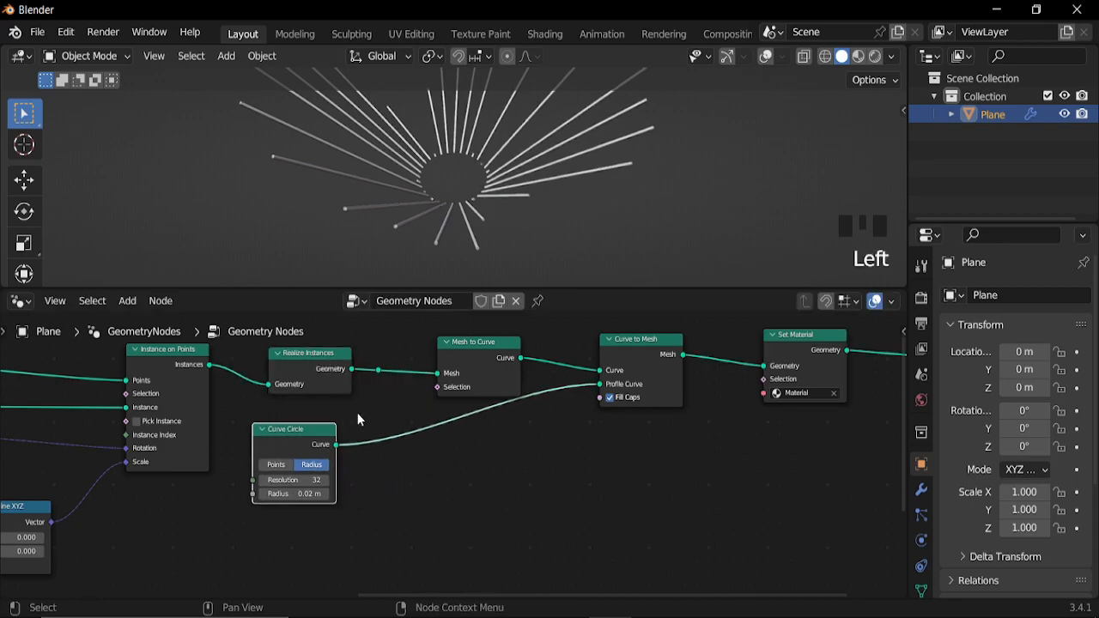
Add a second Instance on Points node below Curve to Mesh and connect the reroute to its Points input.
{"action": "key", "text": "shift+a"}
{"action": "mouse_move", "coordinate": [466, 358]}
{"action": "left_click", "coordinate": [650, 344]}
{"action": "left_click", "coordinate": [527, 437]}
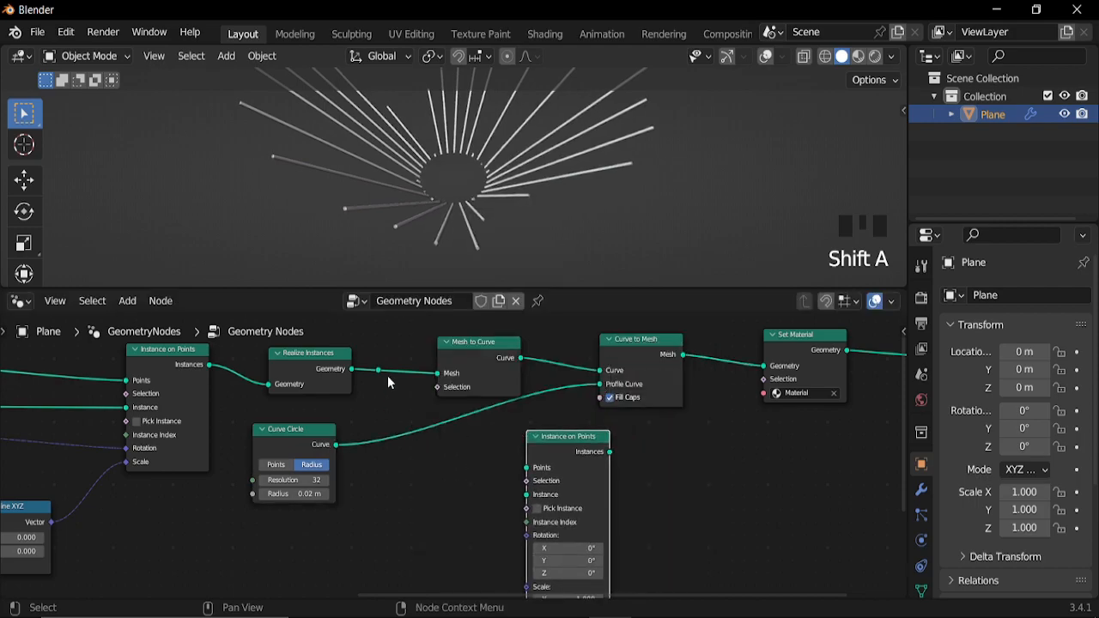
{"action": "middle_click_drag", "start_coordinate": [471, 521], "coordinate": [506, 471]}
Add an Ico Sphere node and connect its Mesh output to the new Instance on Points node's Instance input.
{"action": "key", "text": "shift+a"}
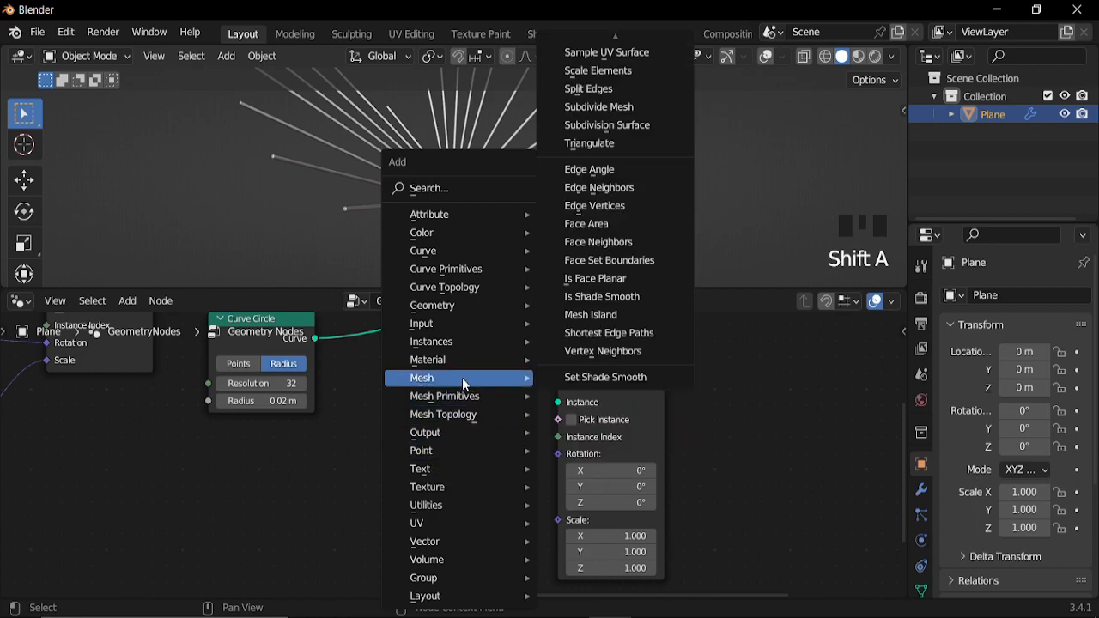
{"action": "mouse_move", "coordinate": [482, 397]}
{"action": "left_click", "coordinate": [333, 422]}
{"action": "right_click_drag", "start_coordinate": [393, 456], "coordinate": [448, 444], "text": "alt"}
Set the Ico Sphere's radius to 0.05 m.
{"action": "mouse_move", "coordinate": [520, 478]}
{"action": "middle_mouse_down"}
{"action": "mouse_move", "coordinate": [560, 506]}
{"action": "mouse_move", "coordinate": [523, 491]}
{"action": "mouse_move", "coordinate": [514, 499]}
{"action": "mouse_move", "coordinate": [523, 483]}
{"action": "middle_mouse_up"}
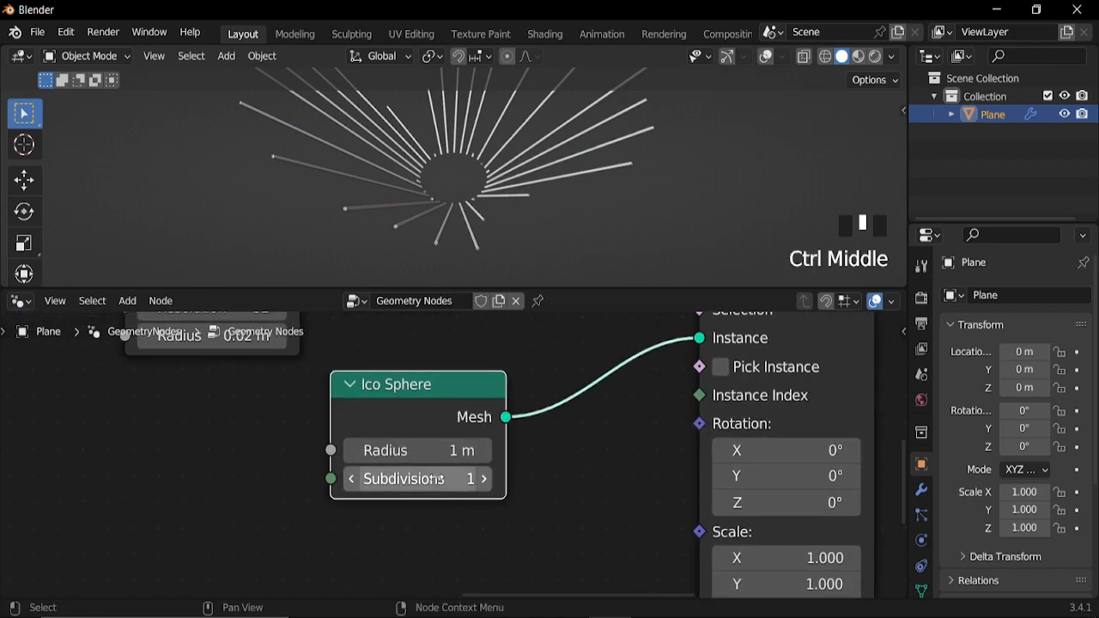
{"action": "left_click", "coordinate": [431, 455]}
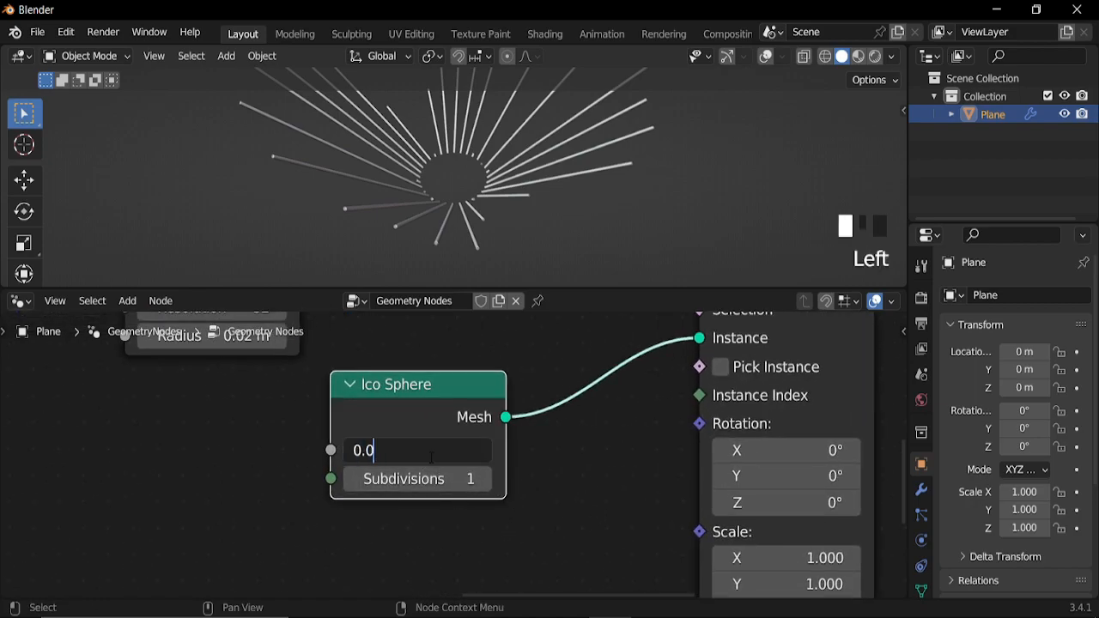
{"action": "key", "text": "Return"}
{"action": "scroll", "coordinate": [586, 443], "scroll_direction": "up", "scroll_amount": 4}
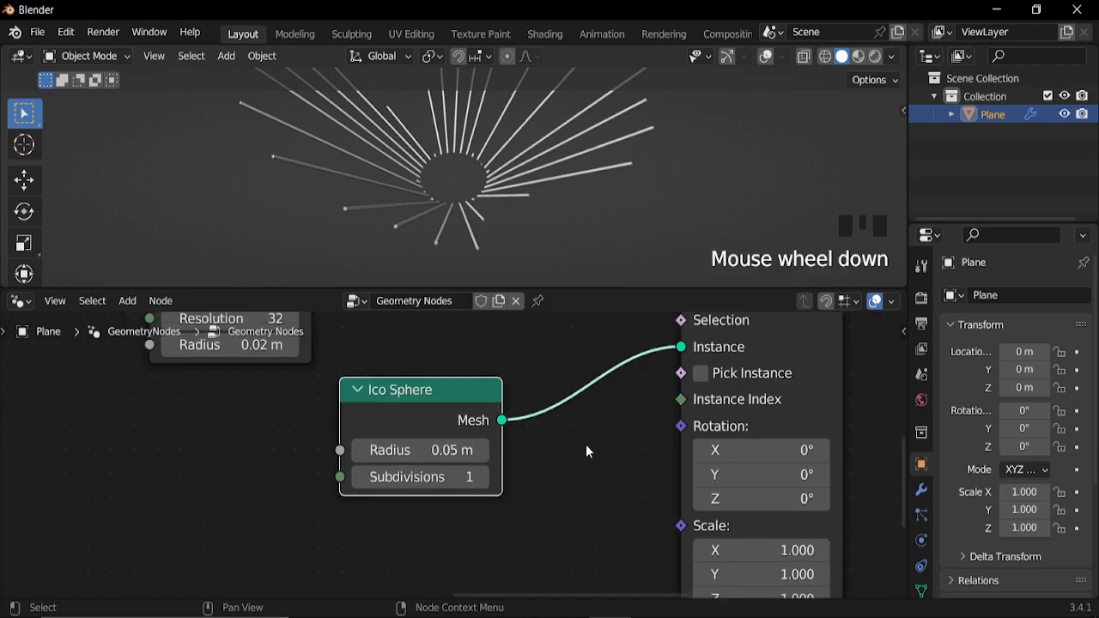
Insert a Join Geometry node between Set Material and Group Output and connect the new Instance on Points node to it.
{"action": "scroll", "coordinate": [705, 400], "scroll_direction": "down", "scroll_amount": 8}
{"action": "middle_click_drag", "start_coordinate": [768, 363], "coordinate": [356, 484]}
{"action": "key", "text": "shift+a"}
{"action": "mouse_move", "coordinate": [436, 468]}
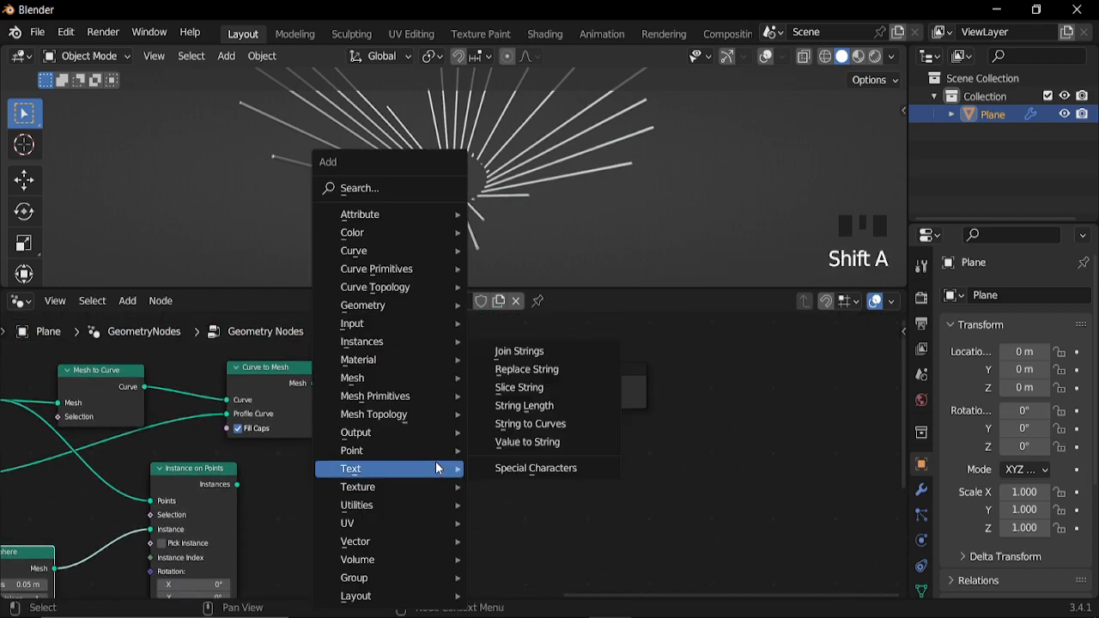
{"action": "mouse_move", "coordinate": [401, 305]}
{"action": "left_click", "coordinate": [554, 415]}
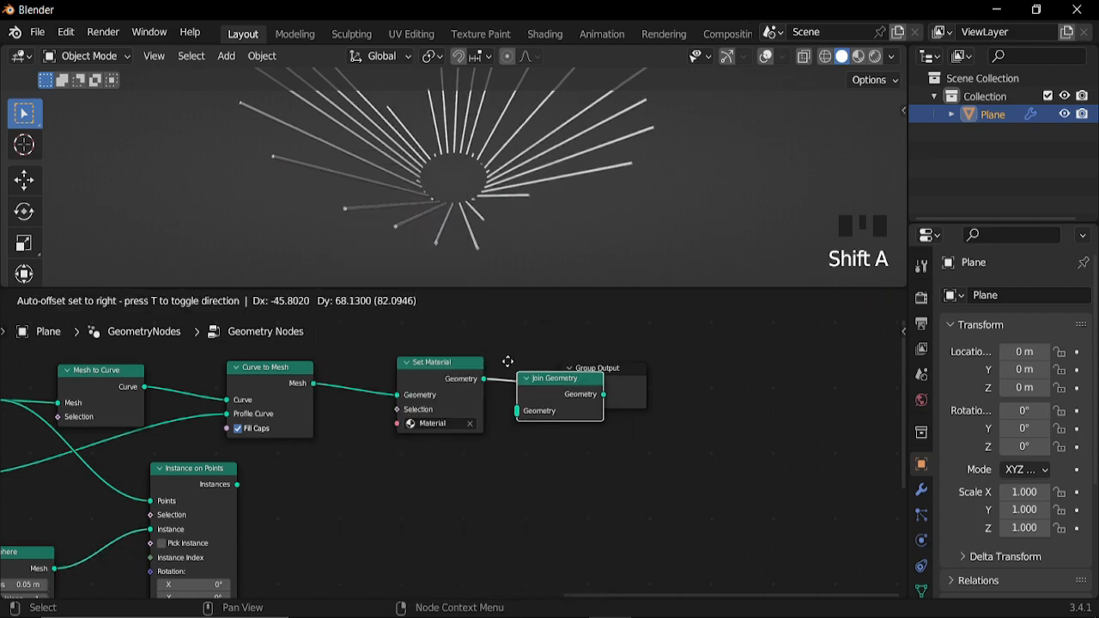
{"action": "left_click", "coordinate": [573, 437]}
{"action": "right_click_drag", "start_coordinate": [216, 490], "coordinate": [584, 440], "text": "alt"}
Set the Ico Sphere's subdivisions to 3 and play the animation to check the spheres on the tubes.
{"action": "middle_click_drag", "start_coordinate": [496, 274], "coordinate": [472, 214]}
{"action": "middle_click_drag", "start_coordinate": [285, 542], "coordinate": [326, 419]}
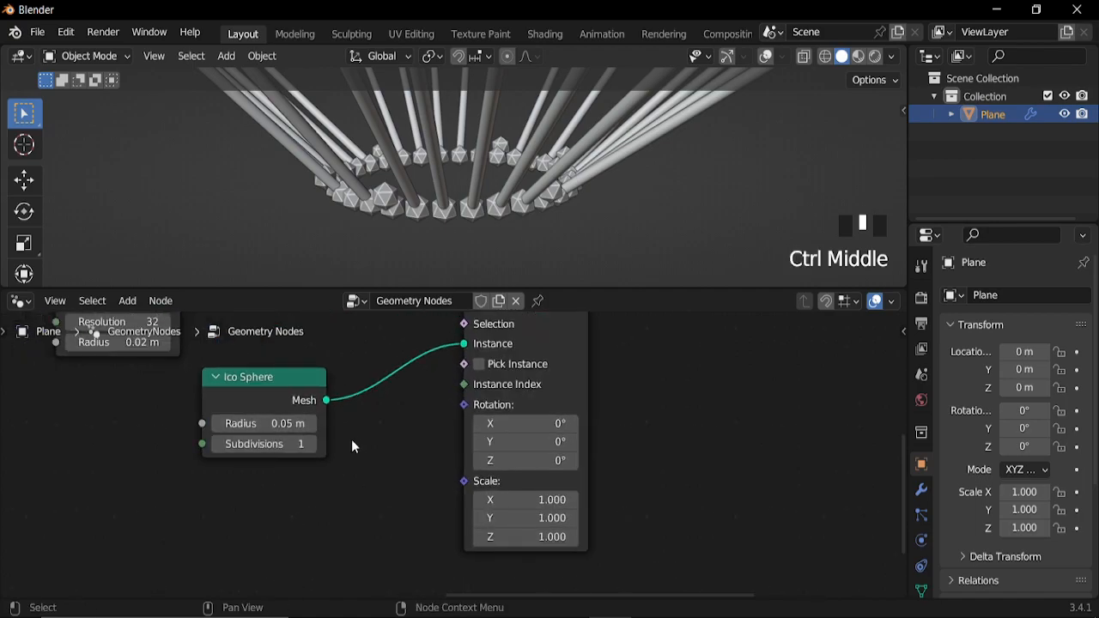
{"action": "left_click", "coordinate": [314, 448]}
{"action": "left_click", "coordinate": [314, 447]}
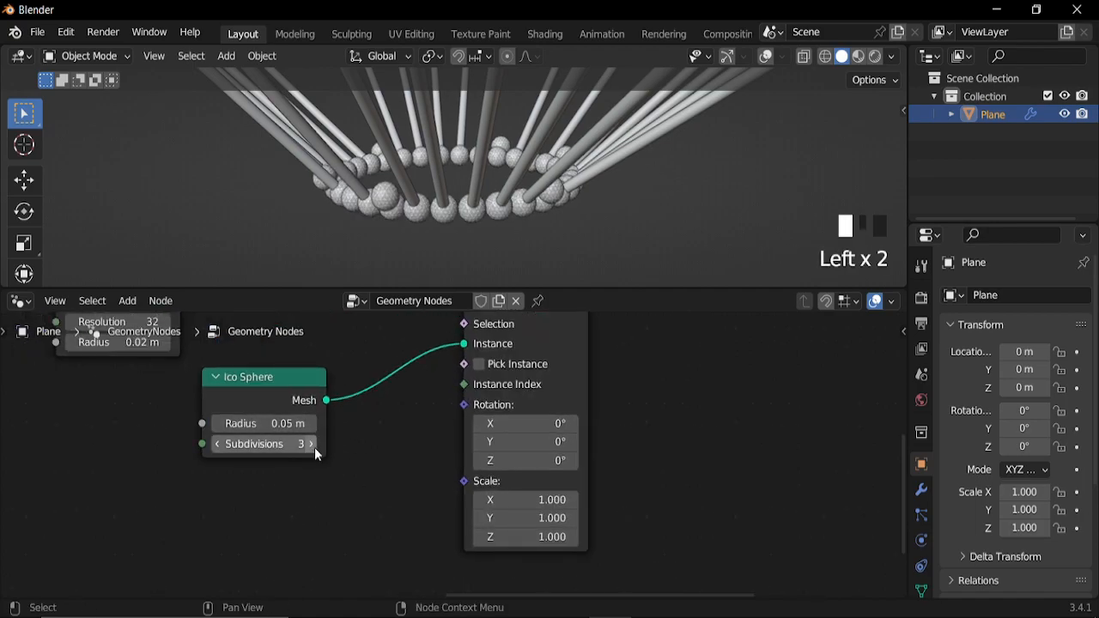
{"action": "middle_click_drag", "start_coordinate": [466, 204], "coordinate": [490, 193]}
{"action": "key", "text": "space"}
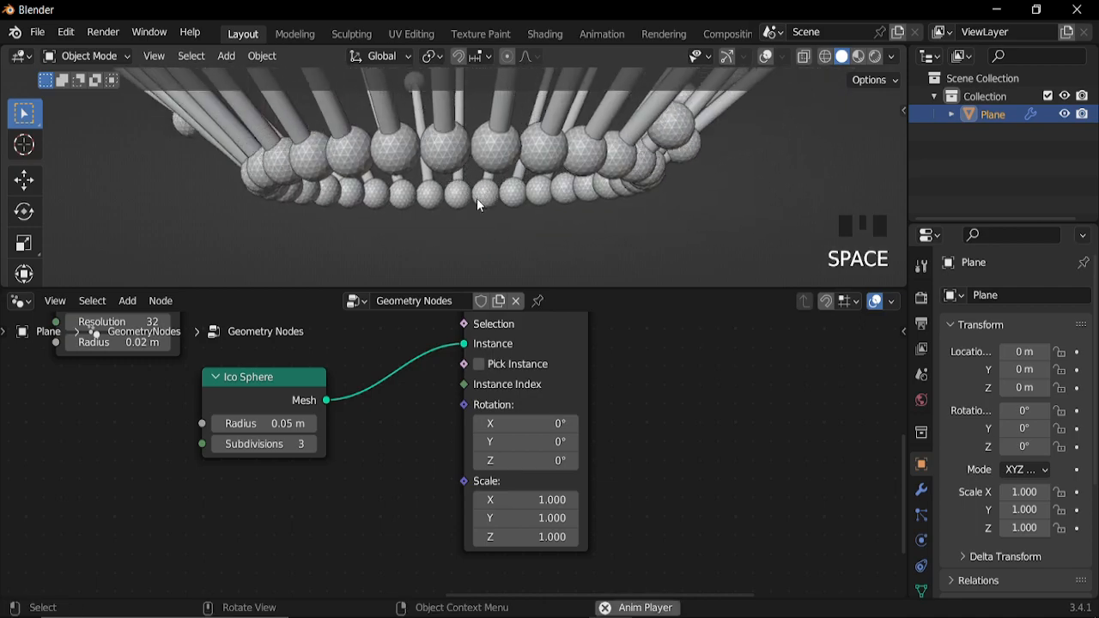
Play and pause the animation, and step through a few frames to examine the spheres moving around the ring.
{"action": "key", "text": "space"}
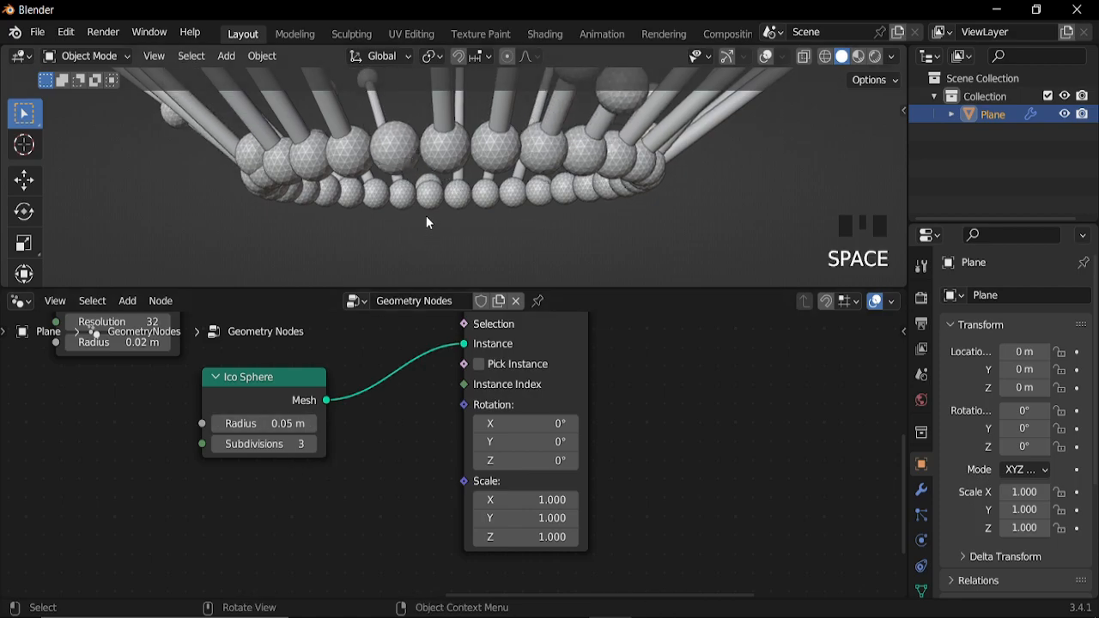
{"action": "key", "text": "space"}
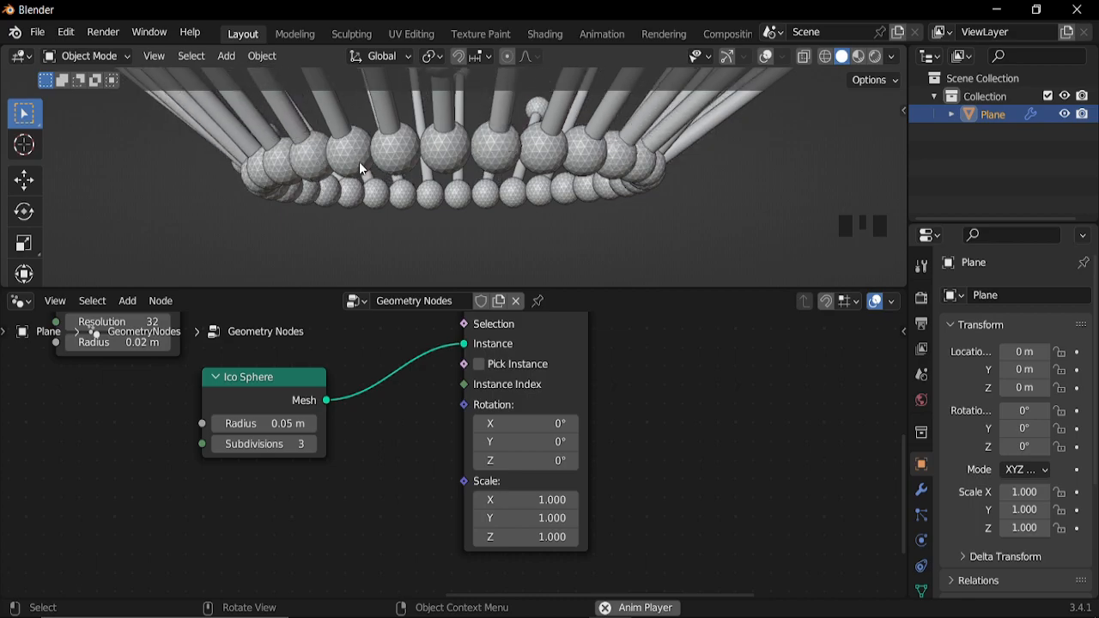
{"action": "scroll", "coordinate": [214, 510], "scroll_direction": "down", "scroll_amount": 6}
{"action": "middle_click_drag", "start_coordinate": [213, 511], "coordinate": [472, 506]}
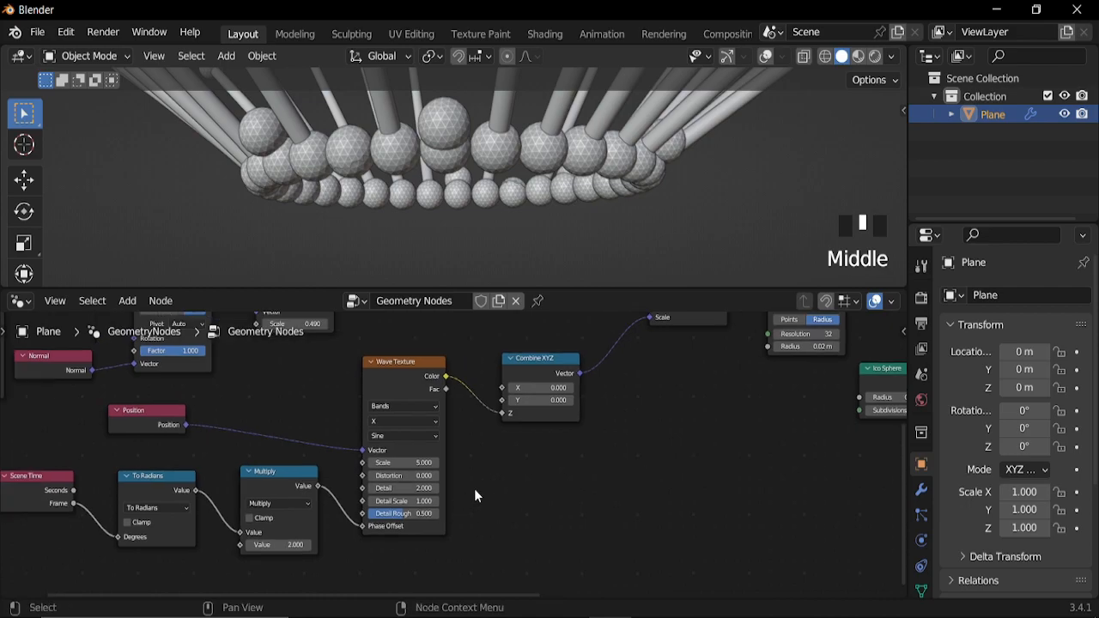
{"action": "key", "text": "Right"}
{"action": "key", "text": "Right"}
{"action": "key", "text": "Right"}
{"action": "key", "text": "Left"}
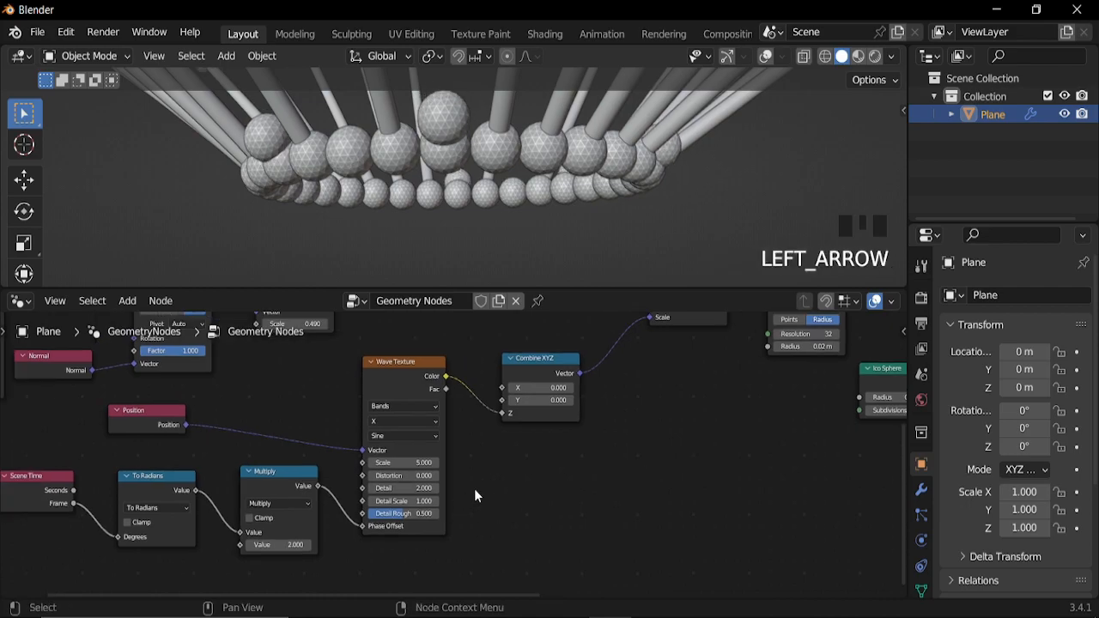
Insert a Clamp node between the Wave Texture's Color output and the Combine XYZ node's Z input.
{"action": "scroll", "coordinate": [548, 443], "scroll_direction": "down", "scroll_amount": 2}
{"action": "middle_click_drag", "start_coordinate": [548, 443], "coordinate": [464, 506]}
{"action": "key", "text": "shift+a"}
{"action": "mouse_move", "coordinate": [465, 505]}
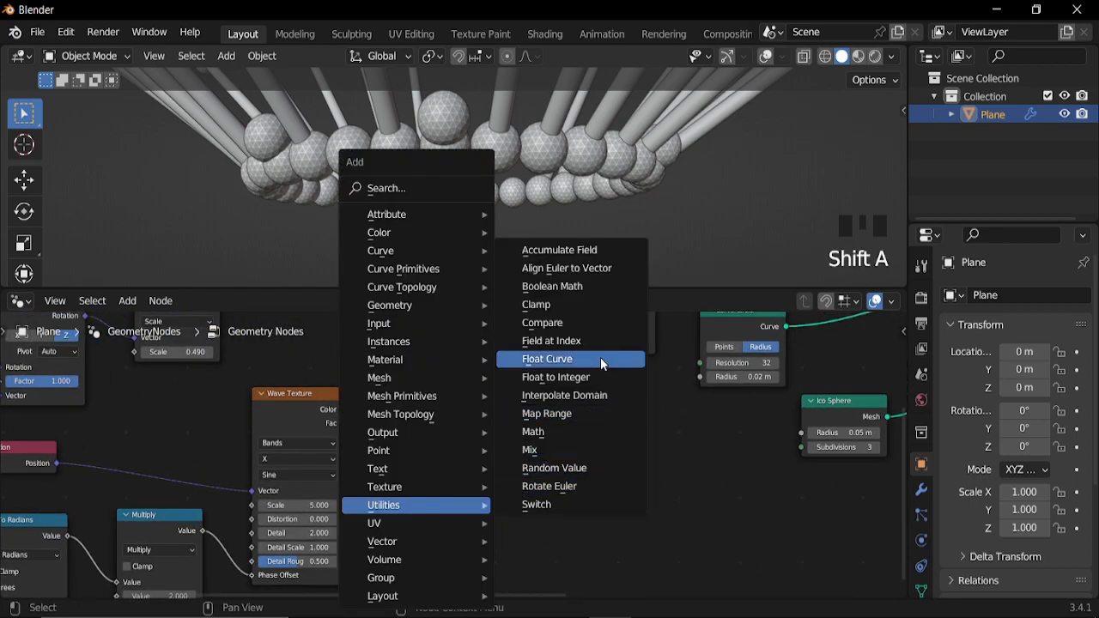
{"action": "left_click", "coordinate": [587, 307]}
{"action": "left_click", "coordinate": [395, 395]}
{"action": "scroll", "coordinate": [481, 490], "scroll_direction": "up", "scroll_amount": 4}
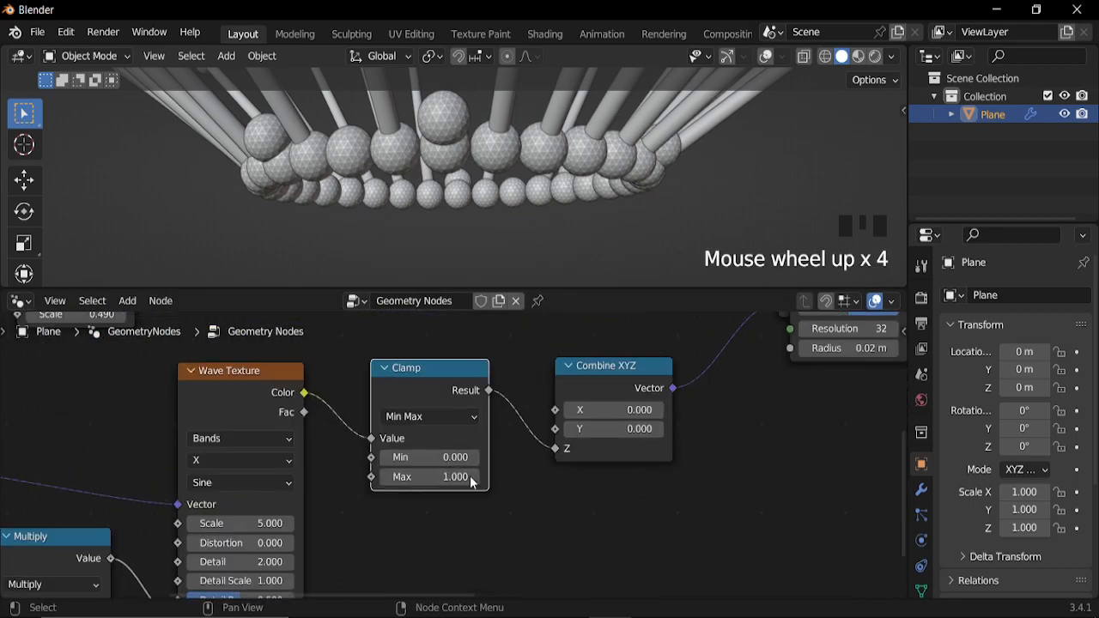
Set the Clamp node's Min to 0.03 after trying 0.02, 0.08 and 0.04, and play the animation to check the sphere motion.
{"action": "mouse_move", "coordinate": [436, 457]}
{"action": "left_mouse_down", "text": "shift"}
{"action": "mouse_move", "coordinate": [455, 457]}
{"action": "mouse_move", "coordinate": [441, 457]}
{"action": "left_mouse_up", "text": "shift"}
{"action": "middle_click_drag", "start_coordinate": [507, 475], "coordinate": [568, 445]}
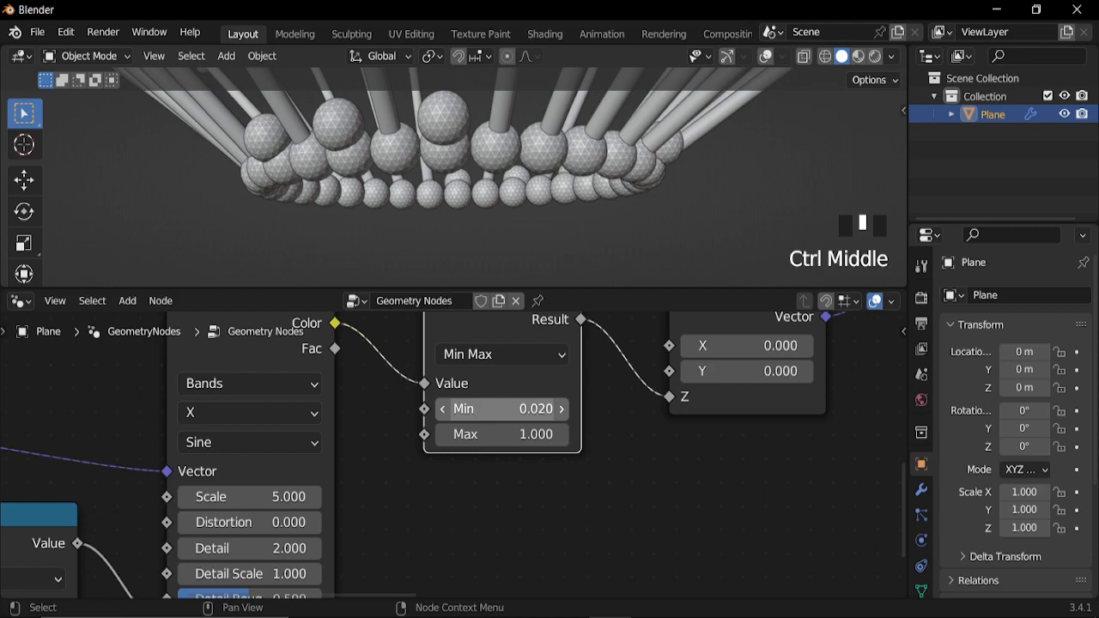
{"action": "left_click", "coordinate": [533, 410]}
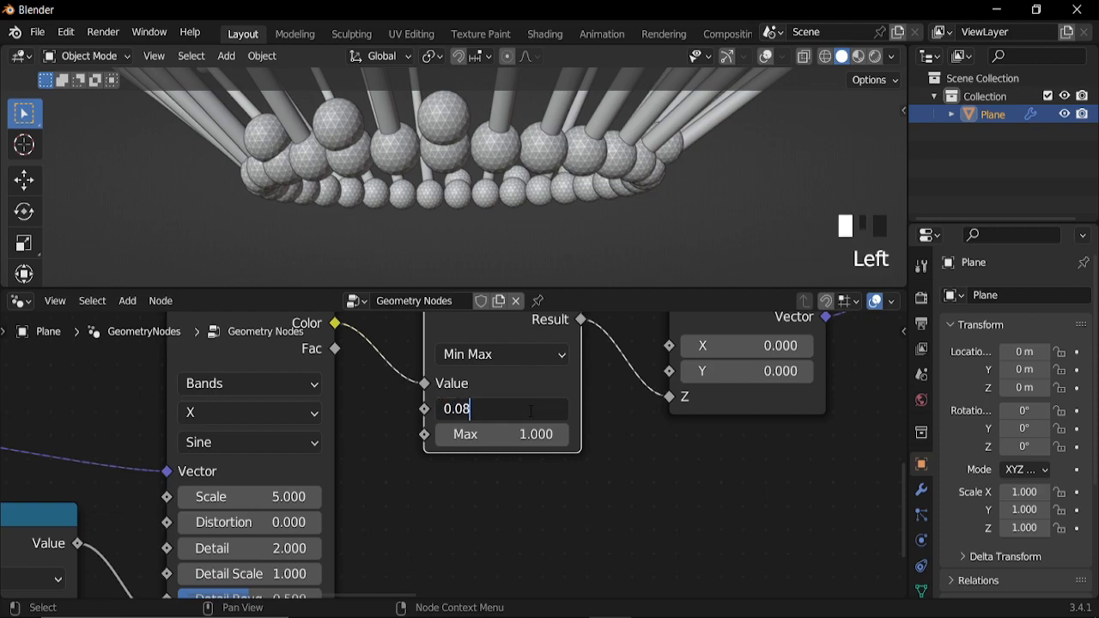
{"action": "key", "text": "Return"}
{"action": "left_click", "coordinate": [533, 409]}
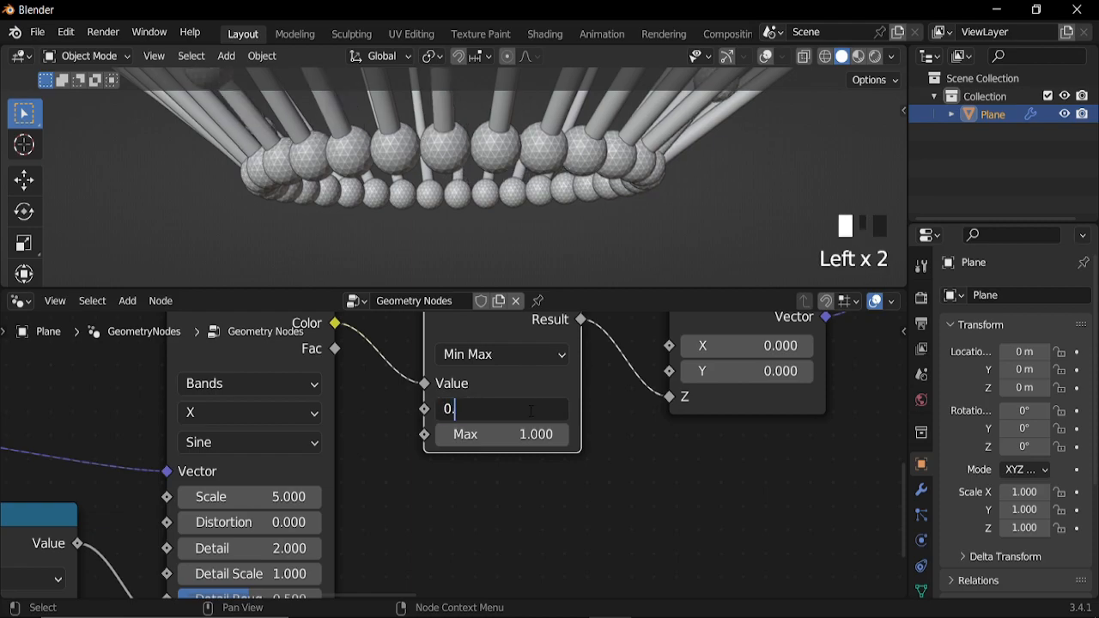
{"action": "key", "text": "Return"}
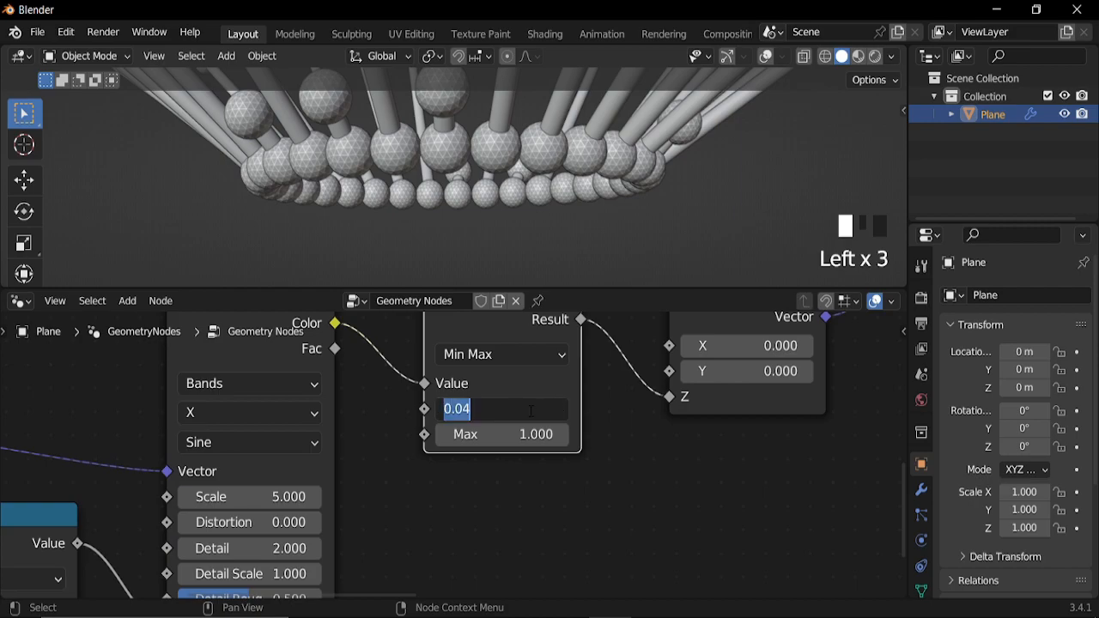
{"action": "key", "text": "Return"}
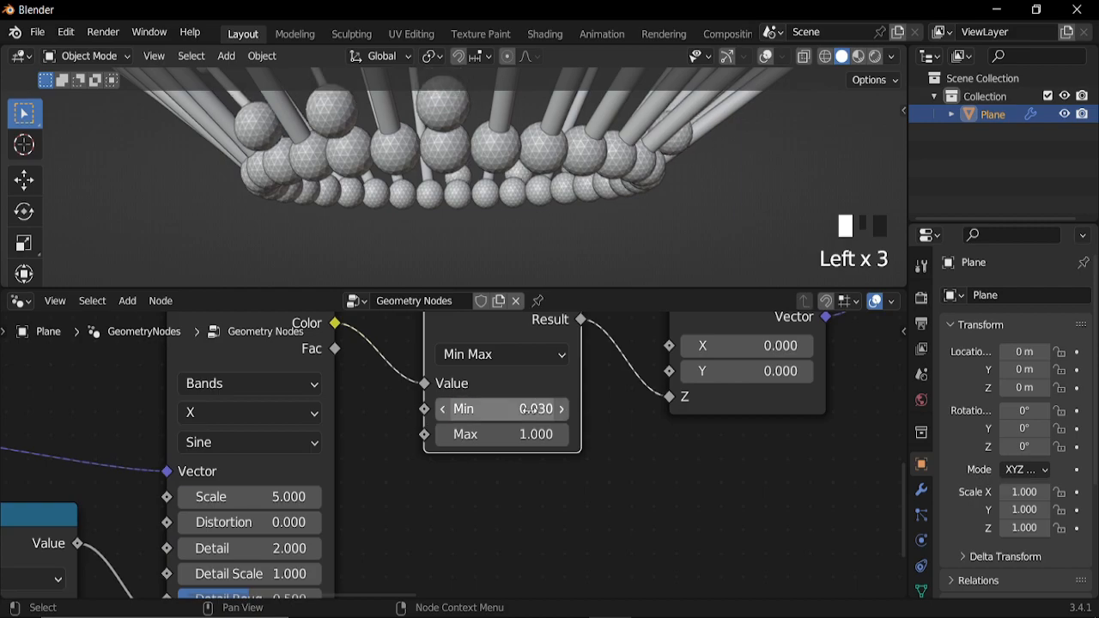
{"action": "key", "text": "space"}
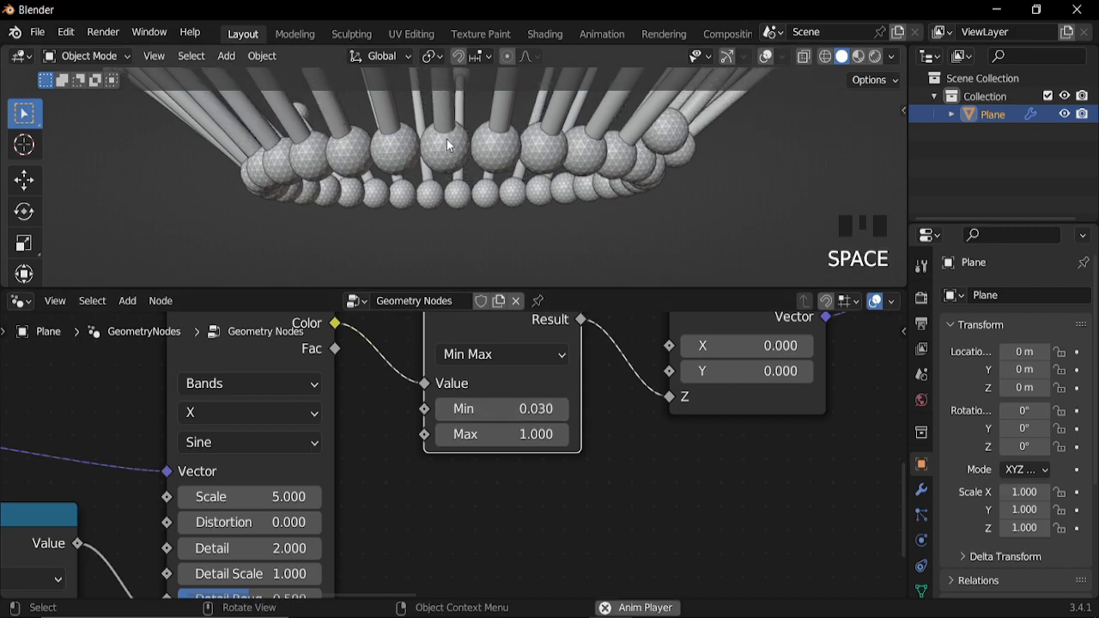
{"action": "key", "text": "space"}
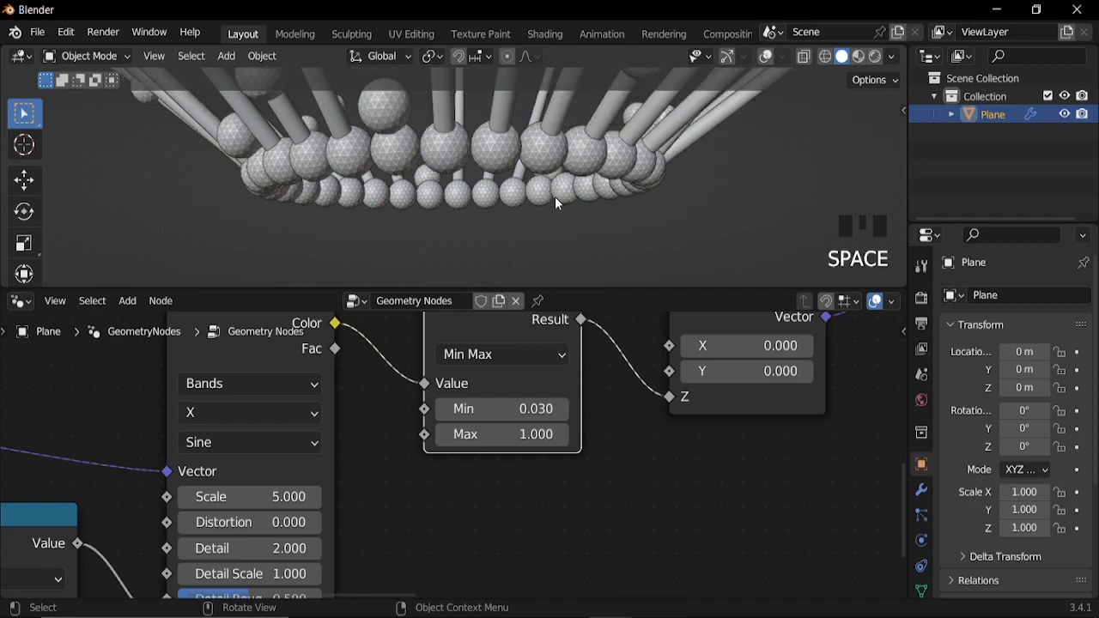
{"action": "scroll", "coordinate": [619, 384], "scroll_direction": "down", "scroll_amount": 10}
{"action": "scroll", "coordinate": [556, 190], "scroll_direction": "down", "scroll_amount": 5}
{"action": "middle_click_drag", "start_coordinate": [557, 189], "coordinate": [546, 196]}
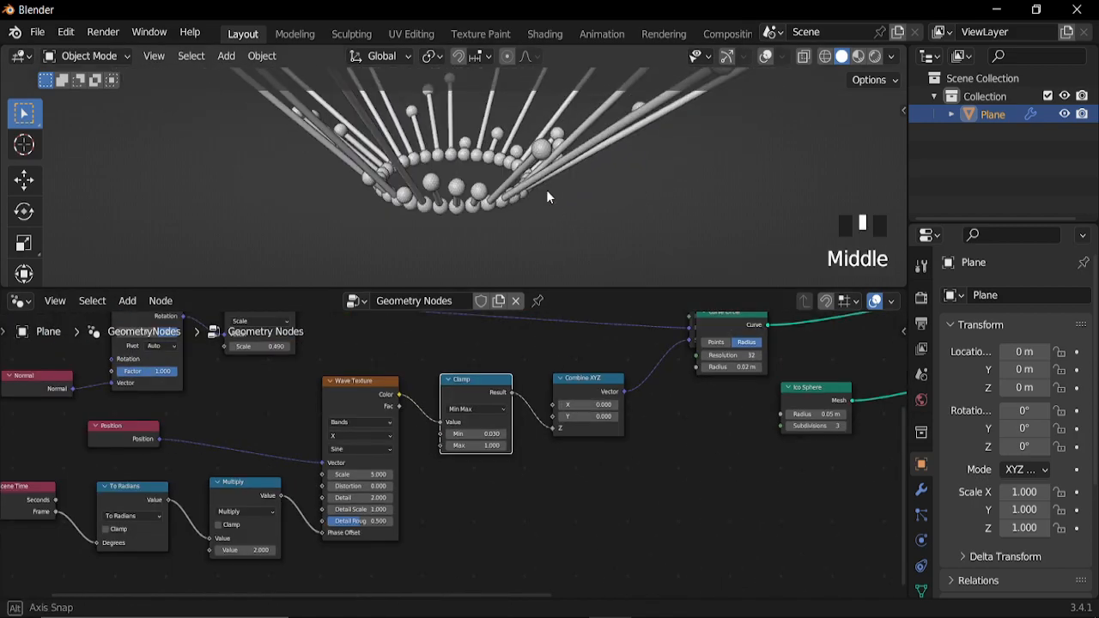
Duplicate the Set Material node and insert the copy between the spheres' Instance on Points node and Join Geometry.
{"action": "scroll", "coordinate": [625, 412], "scroll_direction": "up", "scroll_amount": 2}
{"action": "middle_click_drag", "start_coordinate": [626, 412], "coordinate": [397, 496]}
{"action": "mouse_move", "coordinate": [601, 477]}
{"action": "left_mouse_down"}
{"action": "mouse_move", "coordinate": [615, 455]}
{"action": "mouse_move", "coordinate": [619, 478]}
{"action": "left_mouse_up"}
{"action": "middle_click_drag", "start_coordinate": [555, 473], "coordinate": [548, 424]}
{"action": "middle_click_drag", "start_coordinate": [548, 424], "coordinate": [525, 356], "text": "ctrl"}
{"action": "left_click", "coordinate": [524, 355]}
{"action": "key", "text": "shift+d"}
{"action": "left_click", "coordinate": [442, 469]}
Create two new materials in separate material slots on the Plane object.
{"action": "scroll", "coordinate": [921, 526], "scroll_direction": "down", "scroll_amount": 5}
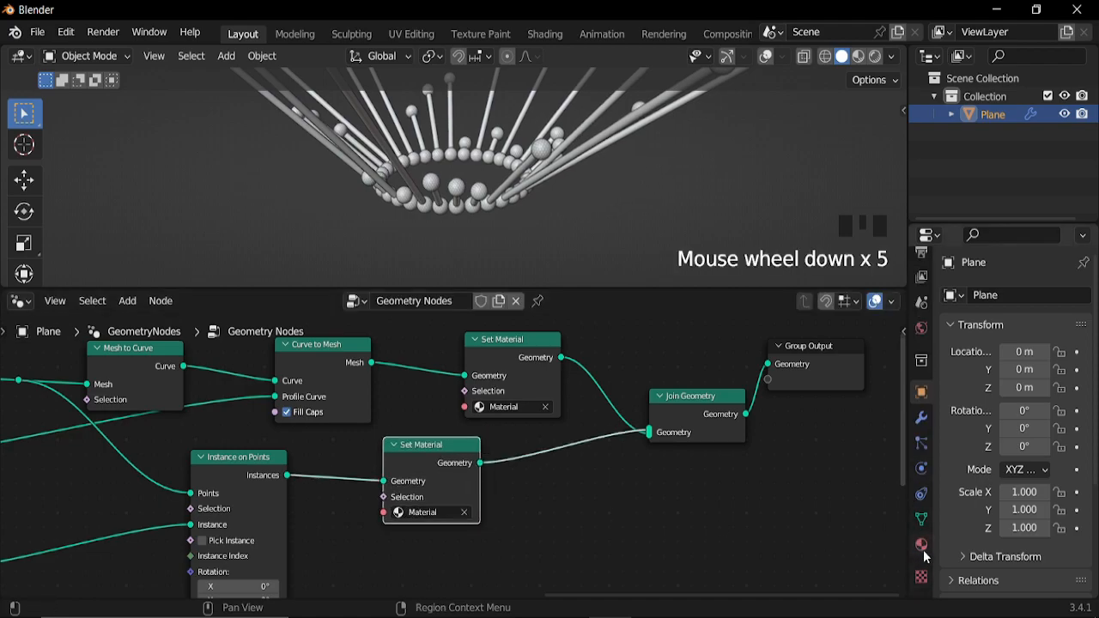
{"action": "left_click", "coordinate": [922, 545]}
{"action": "left_click", "coordinate": [1021, 370]}
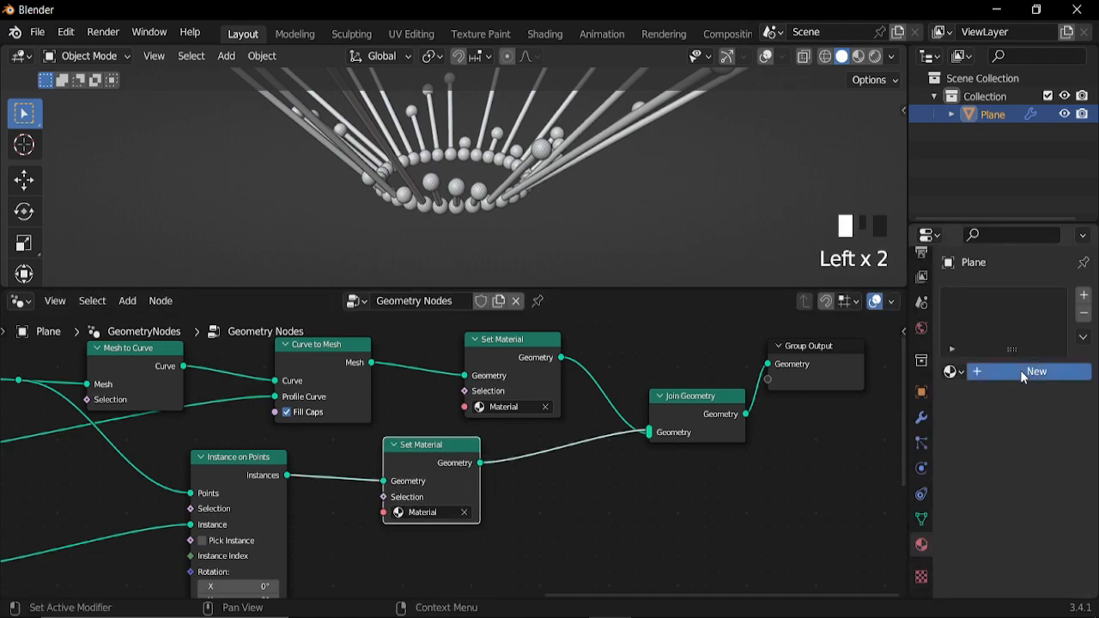
{"action": "left_click", "coordinate": [1085, 296]}
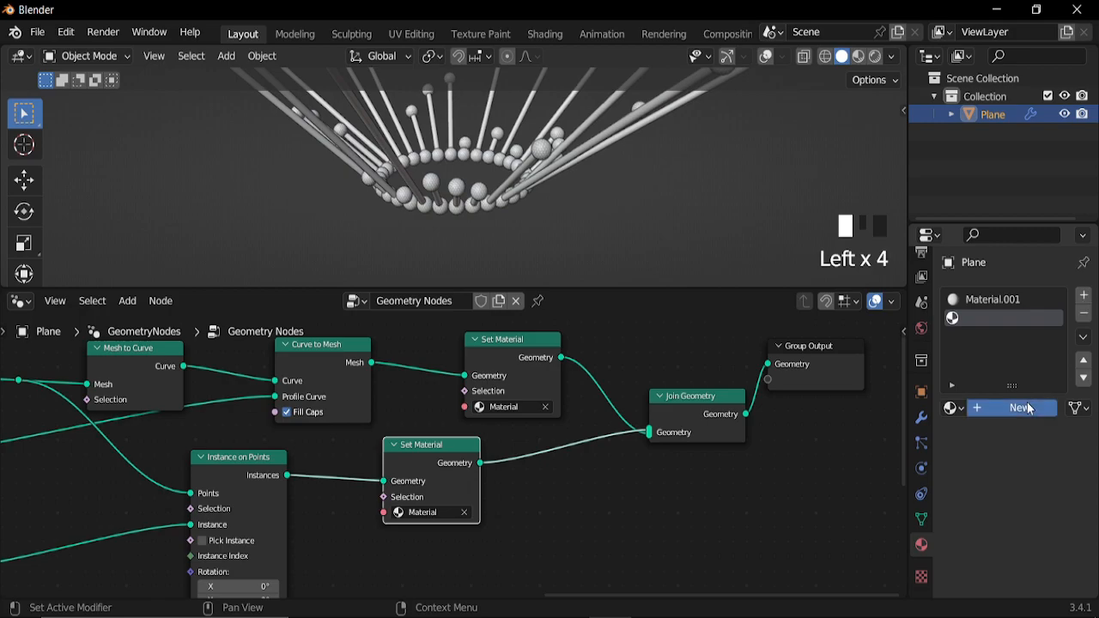
{"action": "left_click", "coordinate": [1029, 409]}
Move the Join Geometry node above the other nodes and connect the base Curve Circle's Curve output to it.
{"action": "middle_click_drag", "start_coordinate": [400, 379], "coordinate": [668, 473]}
{"action": "scroll", "coordinate": [481, 472], "scroll_direction": "down", "scroll_amount": 9}
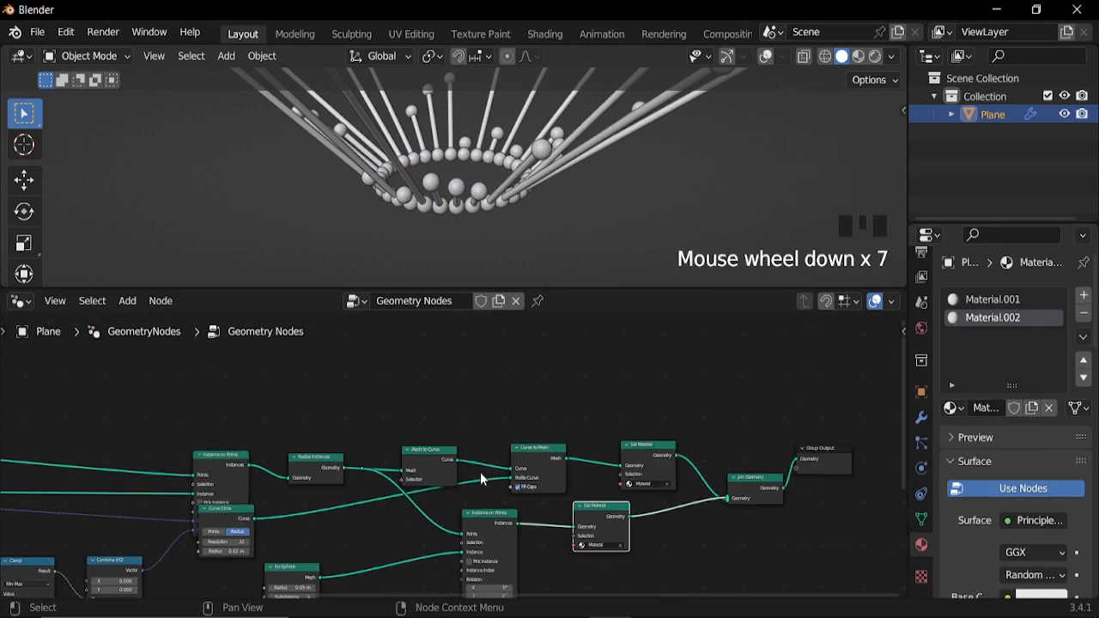
{"action": "middle_click_drag", "start_coordinate": [343, 438], "coordinate": [475, 434]}
{"action": "left_click_drag", "start_coordinate": [851, 493], "coordinate": [806, 385]}
{"action": "middle_click_drag", "start_coordinate": [473, 422], "coordinate": [615, 416]}
{"action": "scroll", "coordinate": [143, 434], "scroll_direction": "down", "scroll_amount": 4}
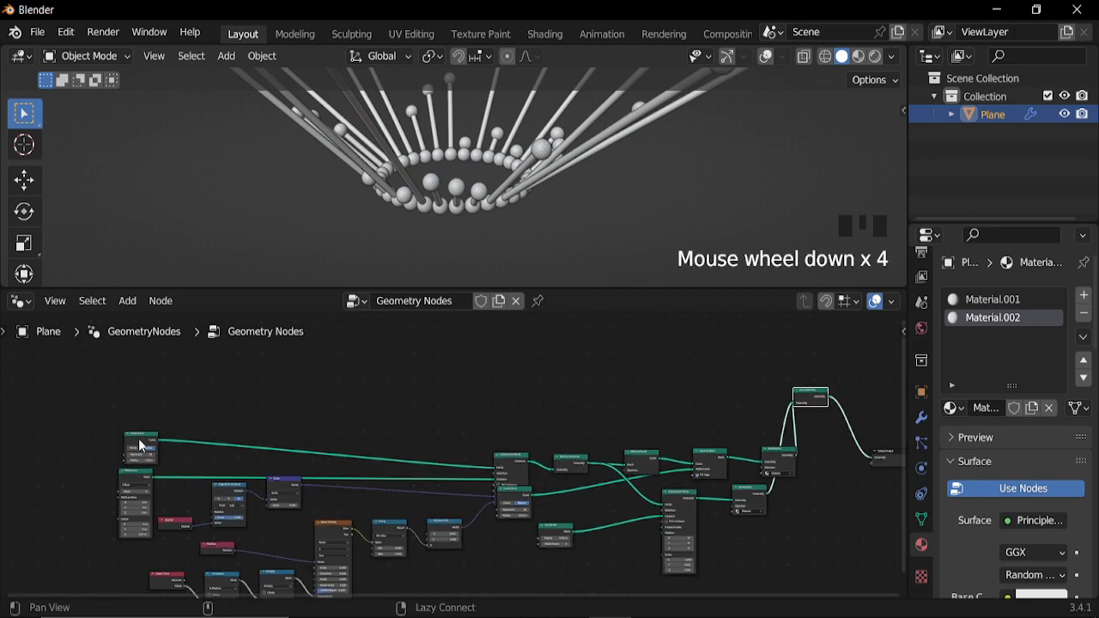
{"action": "right_click_drag", "start_coordinate": [335, 409], "coordinate": [803, 397], "text": "alt"}
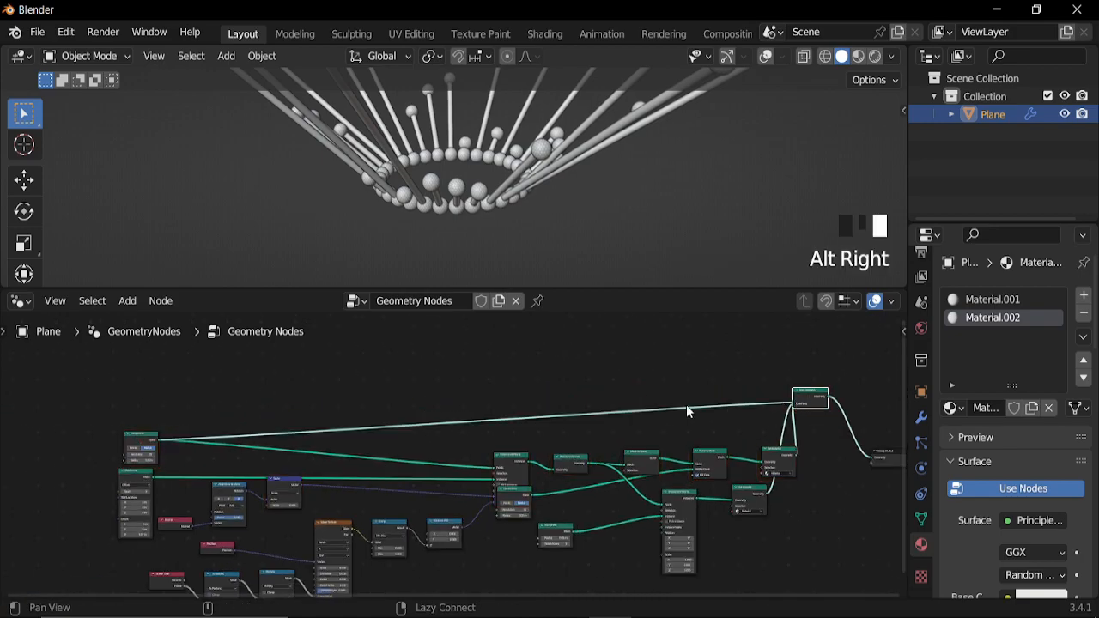
Add a reroute point to the link between the base Curve Circle and Join Geometry and place it above the nodes.
{"action": "middle_click_drag", "start_coordinate": [461, 439], "coordinate": [388, 448]}
{"action": "right_click_drag", "start_coordinate": [359, 446], "coordinate": [361, 445], "text": "shift"}
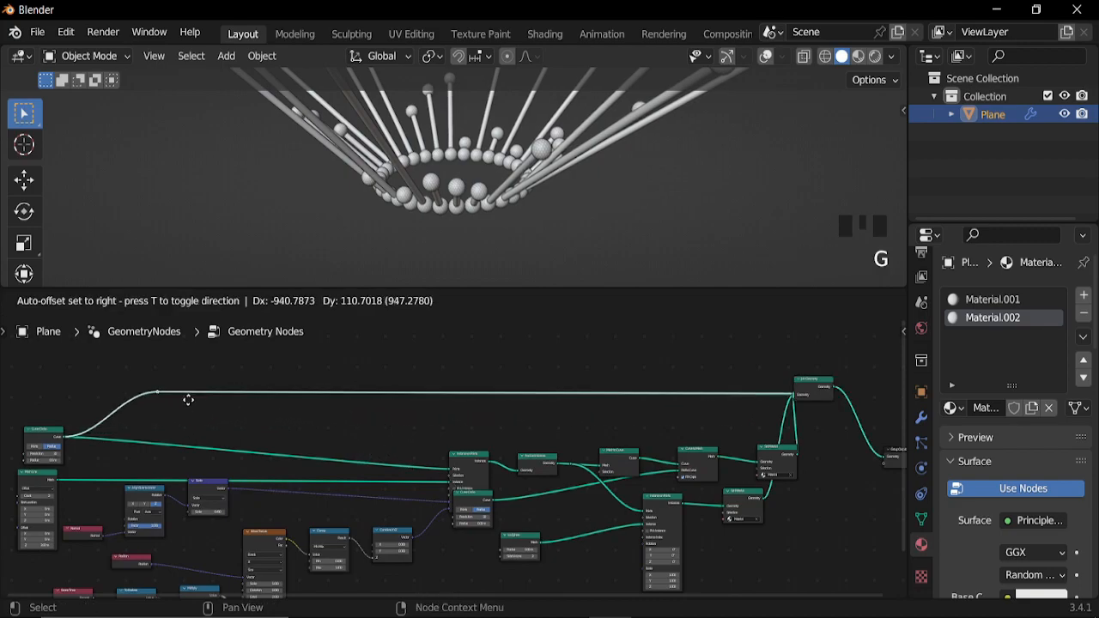
{"action": "left_click", "coordinate": [147, 391]}
Duplicate the Curve to Mesh node and insert the copy in the link from the base Curve Circle to Join Geometry.
{"action": "middle_click_drag", "start_coordinate": [674, 423], "coordinate": [589, 423]}
{"action": "key", "text": "shift+a"}
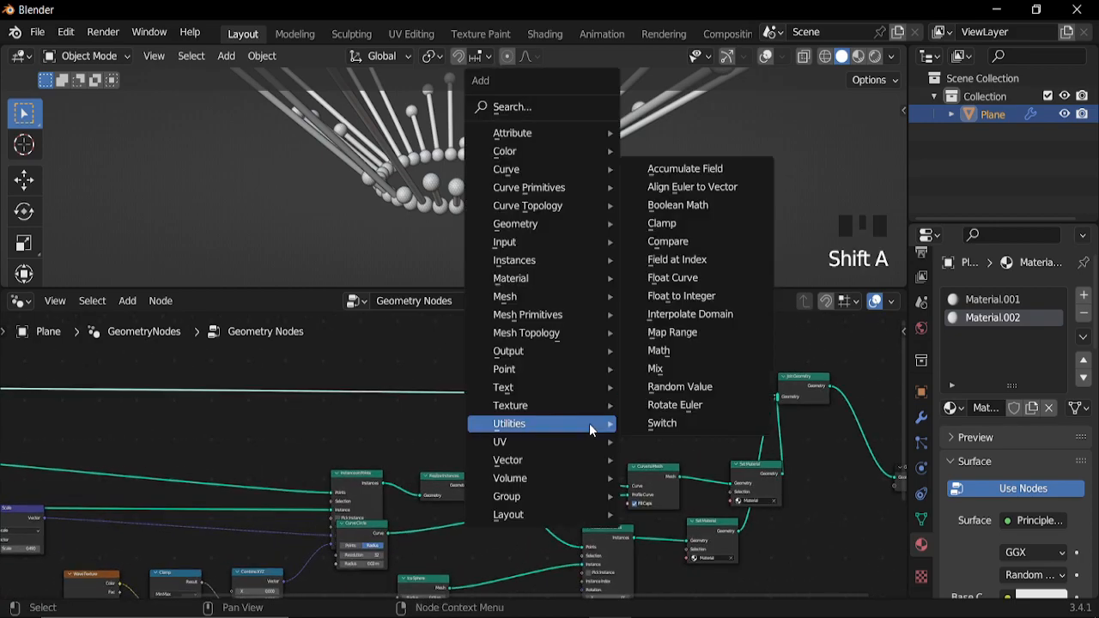
{"action": "scroll", "coordinate": [582, 514], "scroll_direction": "up", "scroll_amount": 7}
{"action": "middle_click_drag", "start_coordinate": [582, 515], "coordinate": [605, 467]}
{"action": "left_click", "coordinate": [605, 468]}
{"action": "key", "text": "shift+d"}
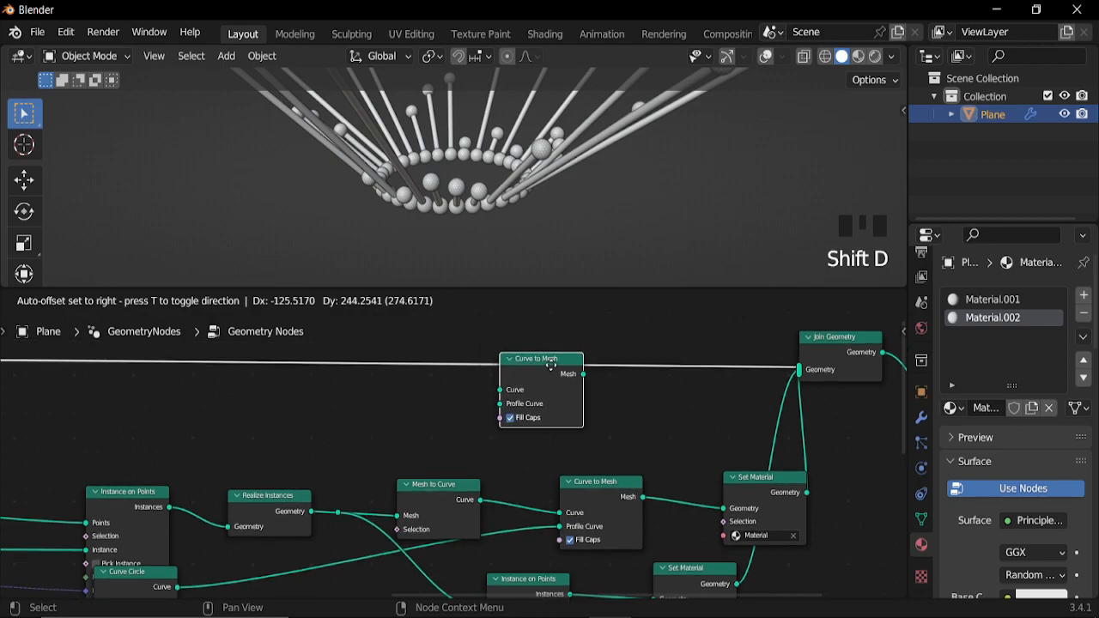
{"action": "left_click", "coordinate": [554, 367]}
Duplicate the Curve Circle node with the 0.02 m radius and place the copy beside the new Curve to Mesh node.
{"action": "middle_click_drag", "start_coordinate": [348, 524], "coordinate": [408, 479]}
{"action": "left_click", "coordinate": [193, 543]}
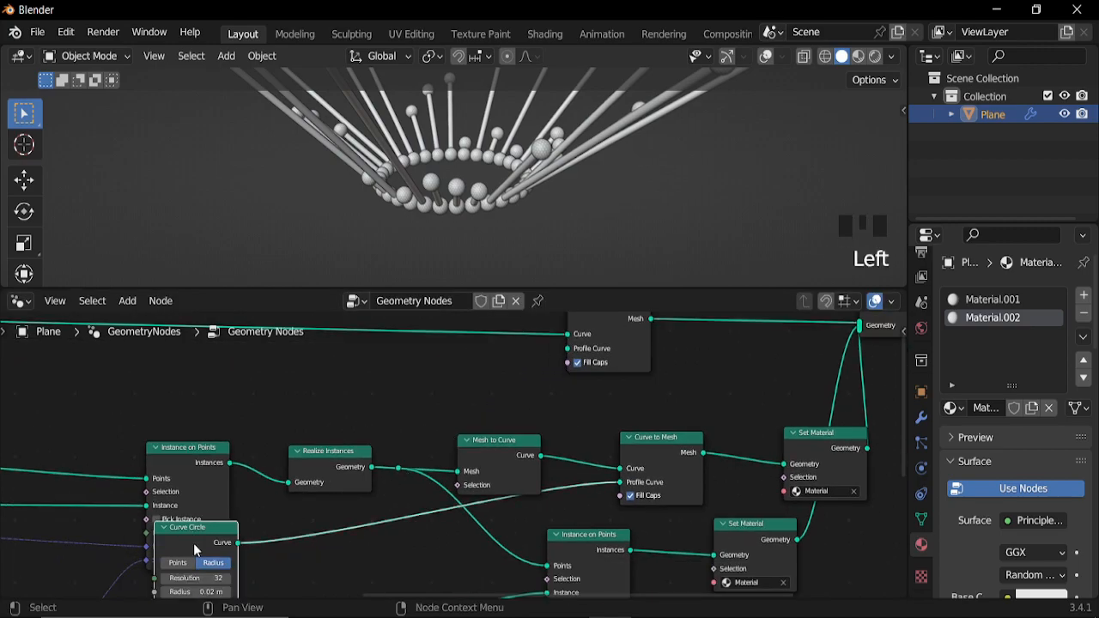
{"action": "key", "text": "shift+d"}
{"action": "left_click", "coordinate": [395, 373]}
{"action": "middle_click_drag", "start_coordinate": [395, 374], "coordinate": [491, 307]}
{"action": "middle_click_drag", "start_coordinate": [503, 250], "coordinate": [479, 223]}
{"action": "middle_click_drag", "start_coordinate": [498, 360], "coordinate": [422, 416]}
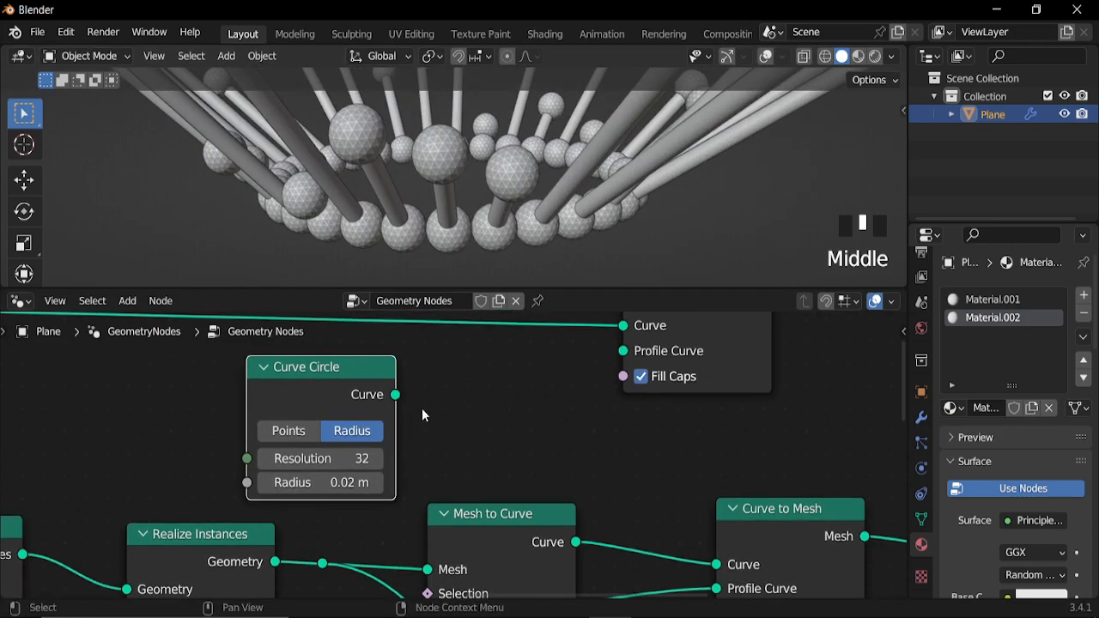
Connect the copied Curve Circle to the new Curve to Mesh node's Profile Curve and set its radius to 0.01 m.
{"action": "left_click_drag", "start_coordinate": [398, 394], "coordinate": [624, 348]}
{"action": "right_click_drag", "start_coordinate": [365, 398], "coordinate": [637, 364], "text": "alt"}
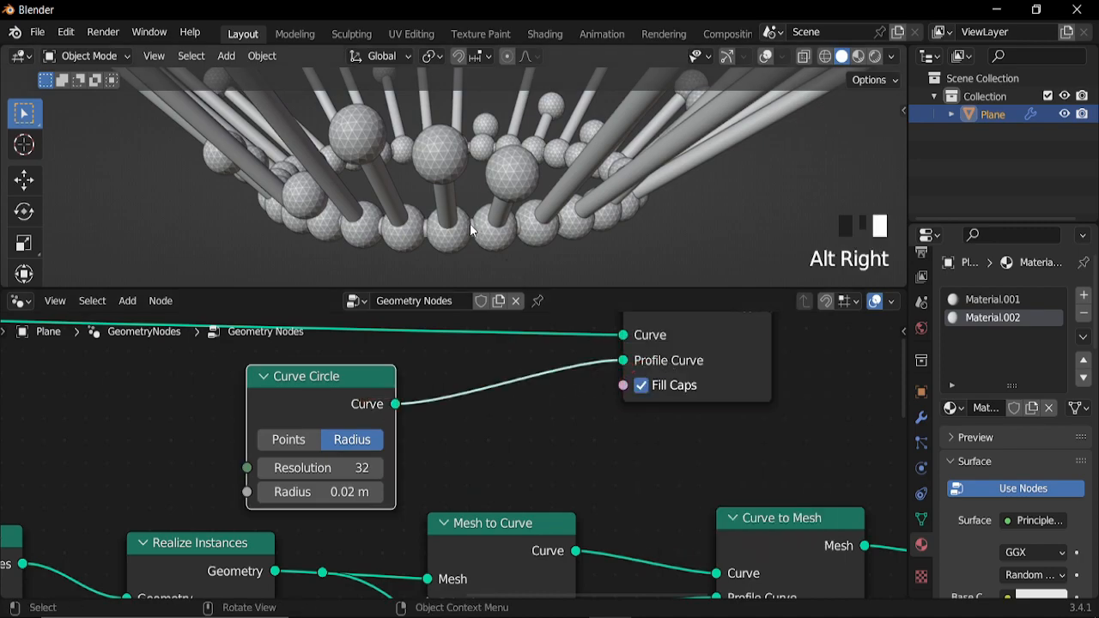
{"action": "left_click", "coordinate": [326, 491]}
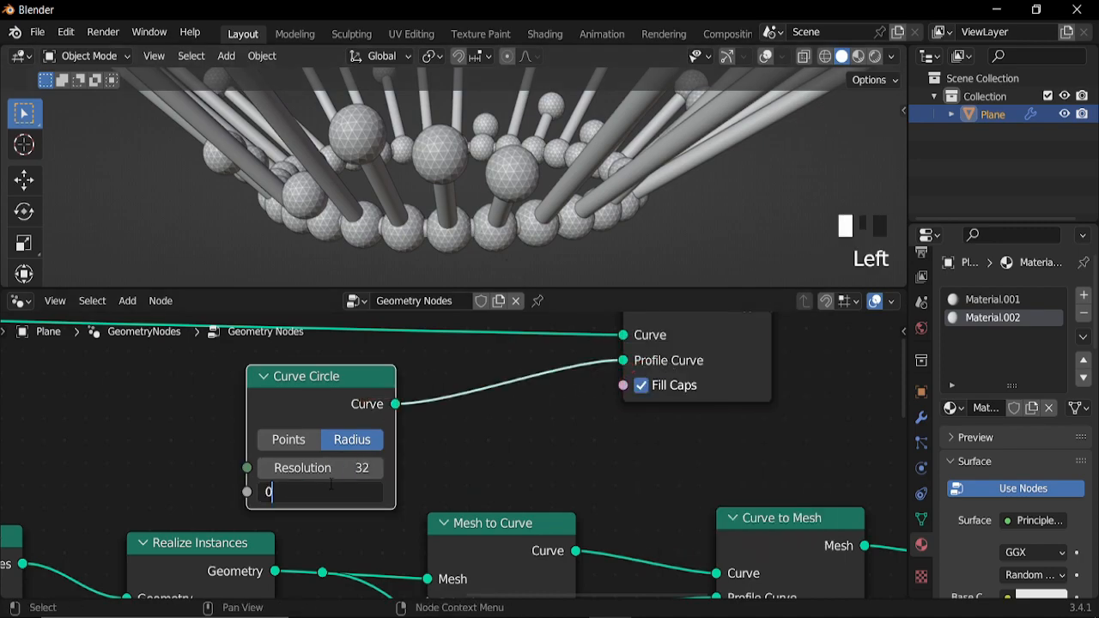
Duplicate the Set Material node and insert the copy between the new Curve to Mesh node and Join Geometry.
{"action": "scroll", "coordinate": [652, 446], "scroll_direction": "down", "scroll_amount": 9}
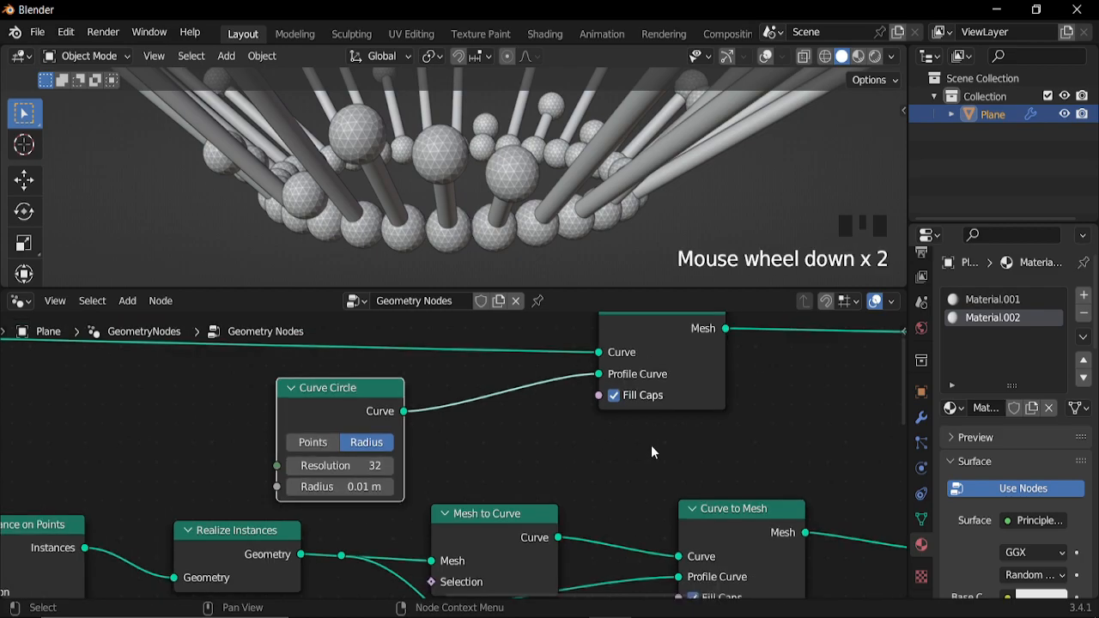
{"action": "middle_click_drag", "start_coordinate": [785, 434], "coordinate": [636, 419]}
{"action": "left_click_drag", "start_coordinate": [576, 473], "coordinate": [511, 420]}
{"action": "left_click", "coordinate": [510, 420]}
{"action": "key", "text": "shift+d"}
{"action": "left_click", "coordinate": [505, 354]}
Set the material of the ring's new Set Material node to Material.001.
{"action": "middle_click_drag", "start_coordinate": [565, 454], "coordinate": [571, 392]}
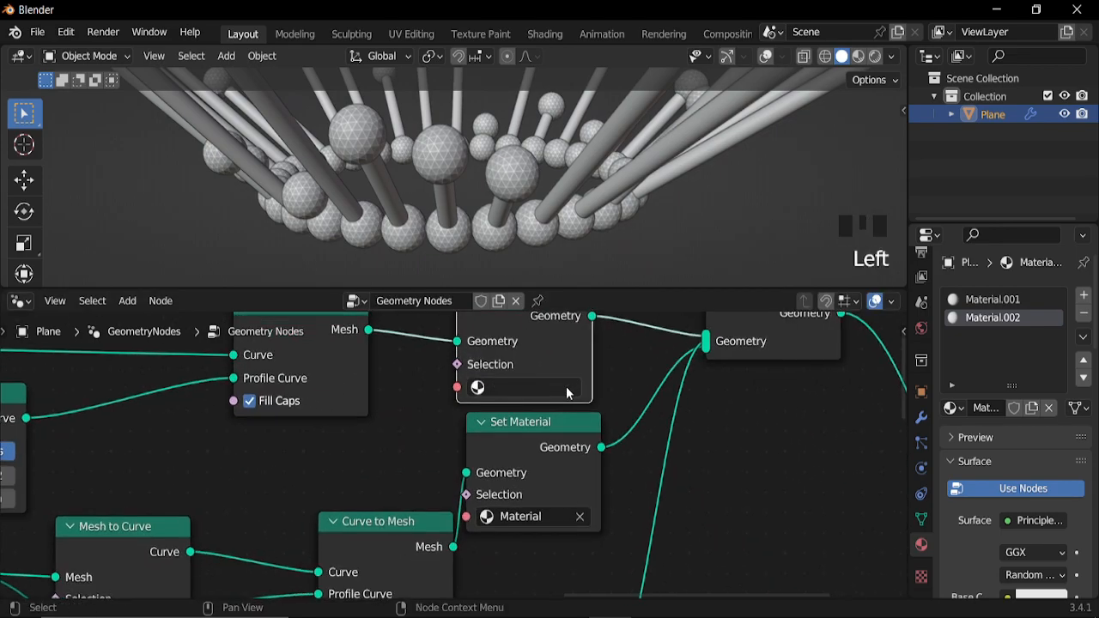
{"action": "double_click", "coordinate": [566, 392]}
{"action": "left_click", "coordinate": [541, 195]}
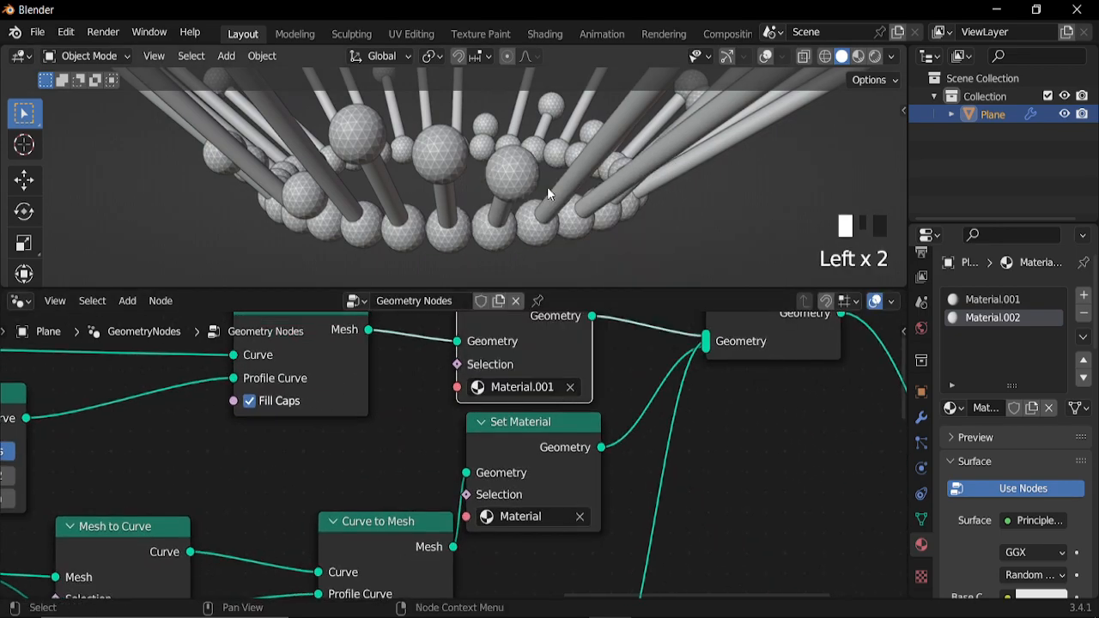
Set the material of the Set Material node after the spheres' Instance on Points to Material.002.
{"action": "scroll", "coordinate": [631, 491], "scroll_direction": "down", "scroll_amount": 3}
{"action": "middle_click_drag", "start_coordinate": [631, 491], "coordinate": [627, 322]}
{"action": "left_click", "coordinate": [532, 471]}
{"action": "double_click", "coordinate": [520, 471]}
{"action": "left_click", "coordinate": [509, 335]}
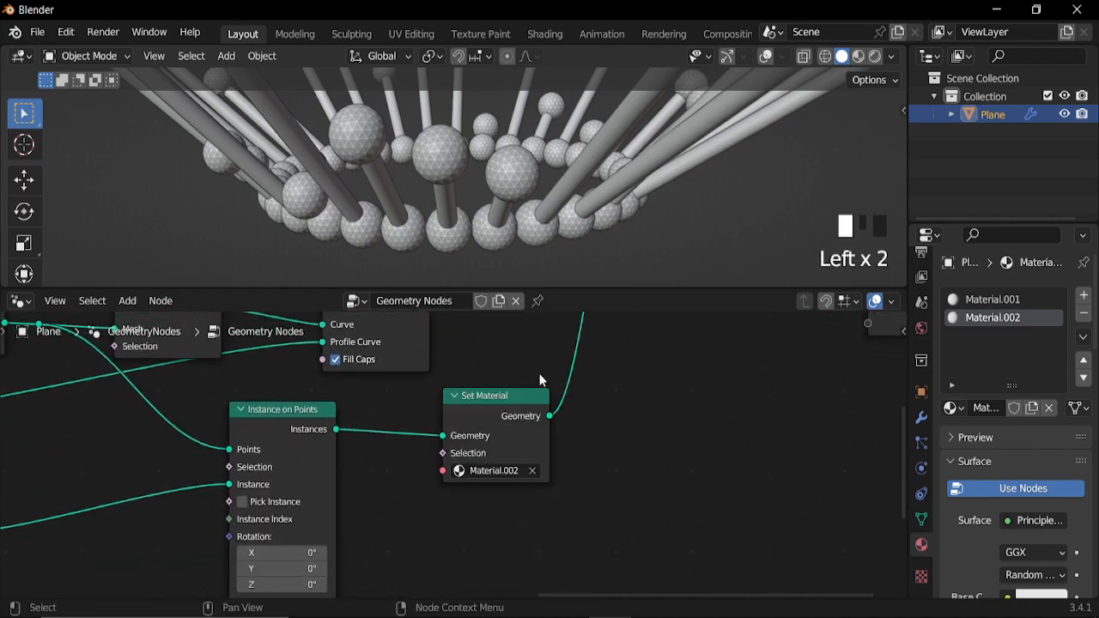
Move the Group Output node aside and insert a Set Shade Smooth node between Join Geometry and Group Output.
{"action": "scroll", "coordinate": [545, 392], "scroll_direction": "down", "scroll_amount": 12}
{"action": "middle_click_drag", "start_coordinate": [601, 406], "coordinate": [485, 458]}
{"action": "left_click_drag", "start_coordinate": [516, 454], "coordinate": [590, 389]}
{"action": "key", "text": "shift+a"}
{"action": "mouse_move", "coordinate": [547, 325]}
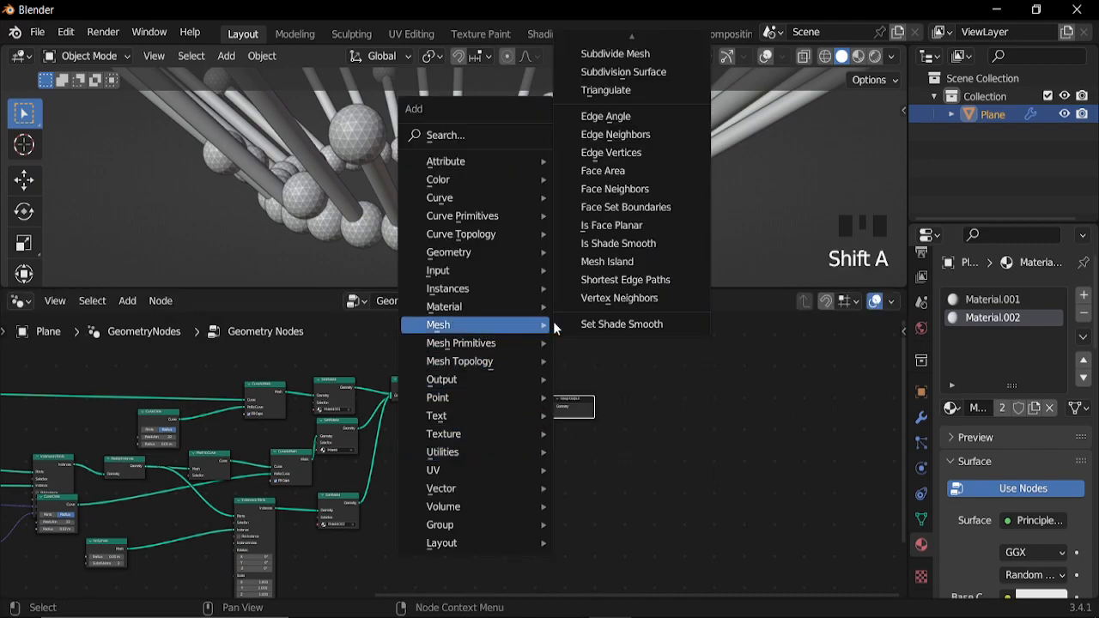
{"action": "left_click", "coordinate": [619, 321]}
{"action": "left_click", "coordinate": [482, 382]}
Turn on the viewport overlays and add a mesh plane to the scene.
{"action": "middle_click_drag", "start_coordinate": [533, 217], "coordinate": [552, 179]}
{"action": "left_click", "coordinate": [765, 58]}
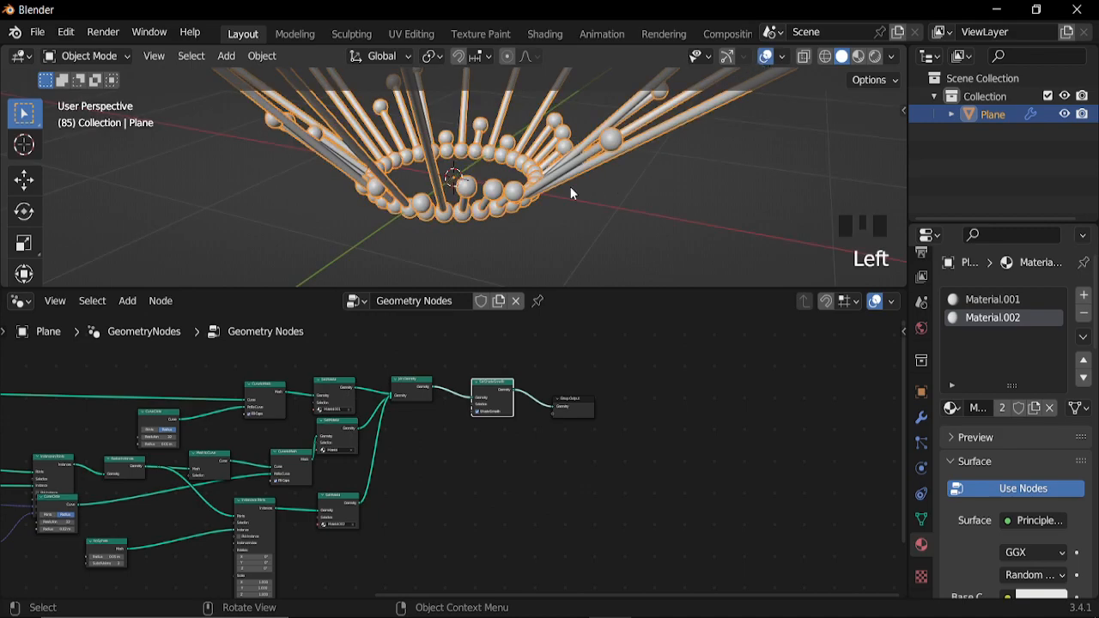
{"action": "scroll", "coordinate": [511, 208], "scroll_direction": "down", "scroll_amount": 9}
{"action": "key", "text": "shift+a"}
{"action": "mouse_move", "coordinate": [511, 211]}
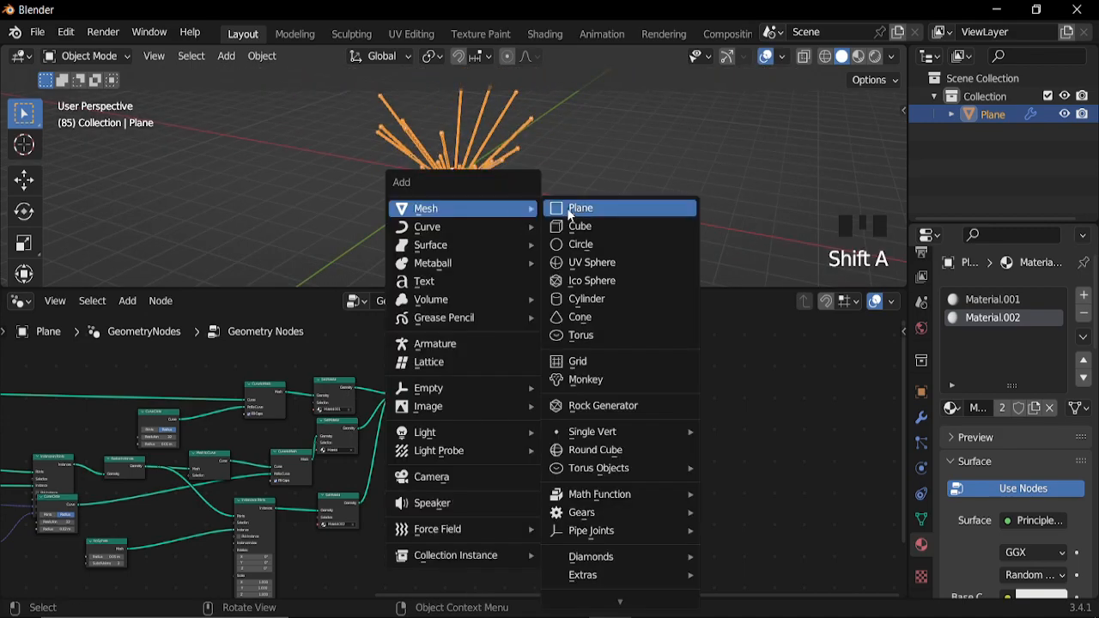
{"action": "left_click", "coordinate": [580, 210]}
Enlarge the 3D viewport, scale the new plane up about 4 times, and move it slightly below the base ring.
{"action": "left_click_drag", "start_coordinate": [637, 291], "coordinate": [593, 415]}
{"action": "key", "text": "s"}
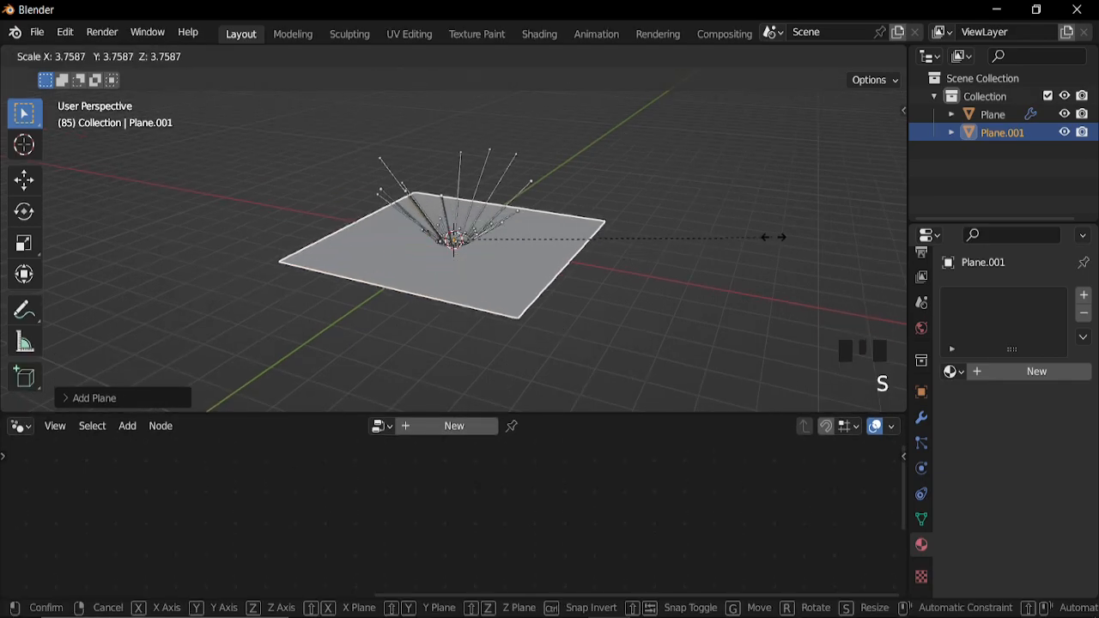
{"action": "left_click", "coordinate": [805, 228]}
{"action": "key", "text": "KP_3"}
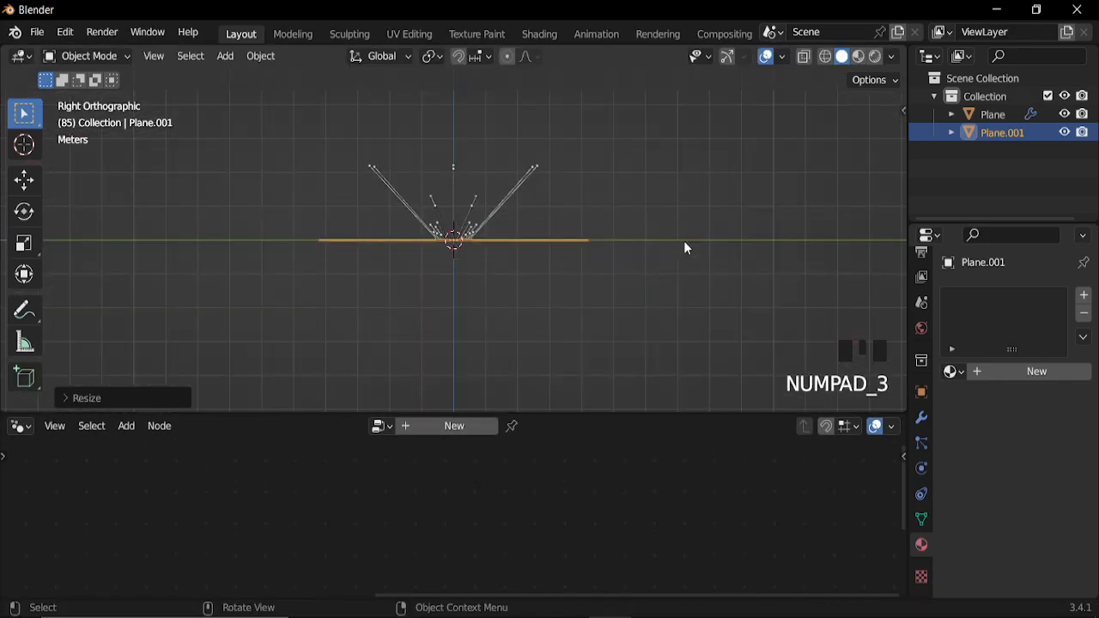
{"action": "key", "text": "g"}
{"action": "left_click", "coordinate": [527, 245]}
{"action": "middle_click_drag", "start_coordinate": [527, 245], "coordinate": [565, 306]}
Add a UV sphere with an increased segment count at the ring's centre and shade it smooth.
{"action": "key", "text": "shift+a"}
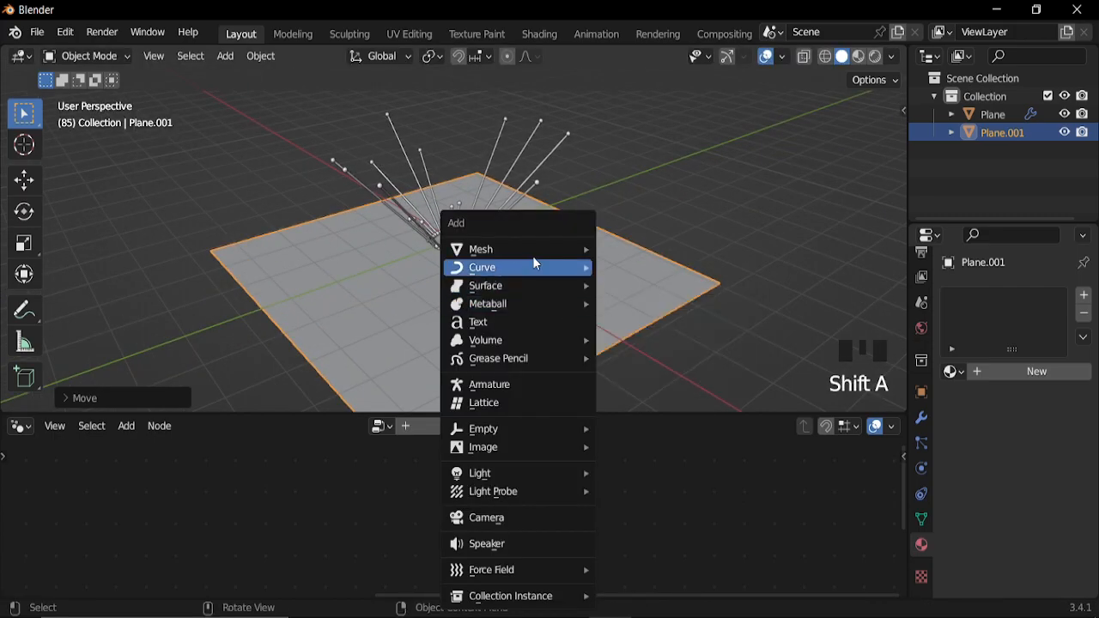
{"action": "mouse_move", "coordinate": [599, 255]}
{"action": "left_click", "coordinate": [648, 304]}
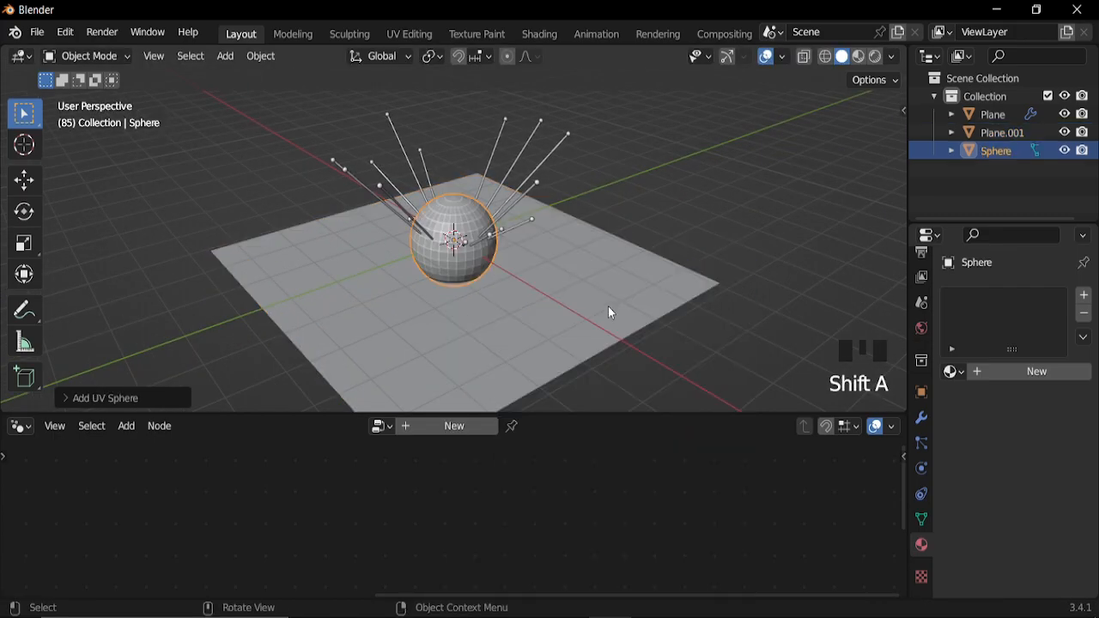
{"action": "left_click", "coordinate": [148, 393]}
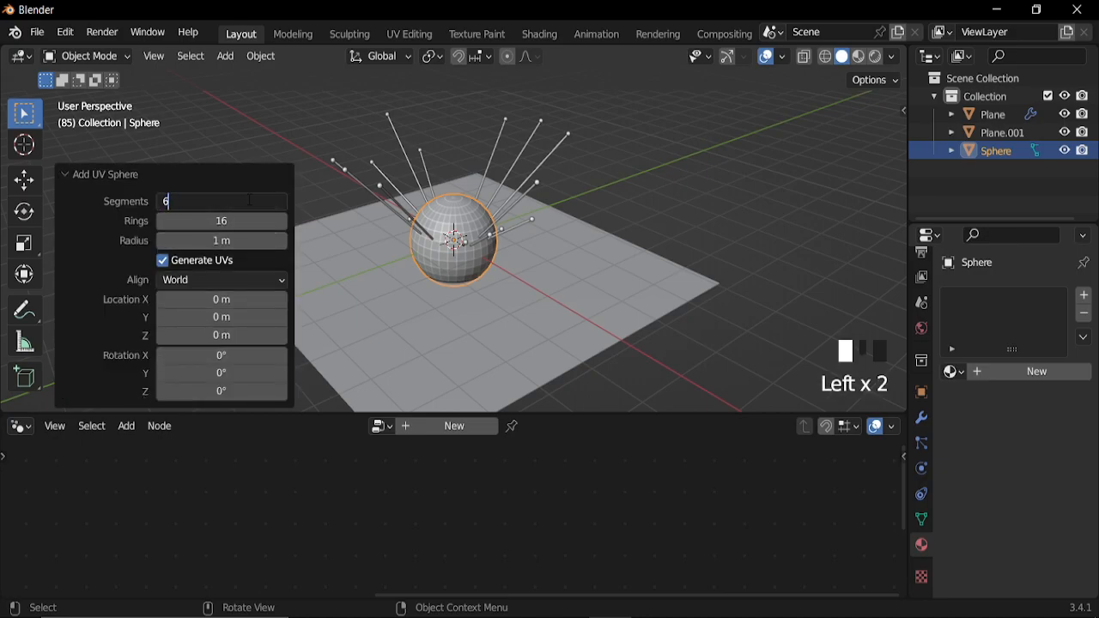
{"action": "left_click", "coordinate": [176, 184]}
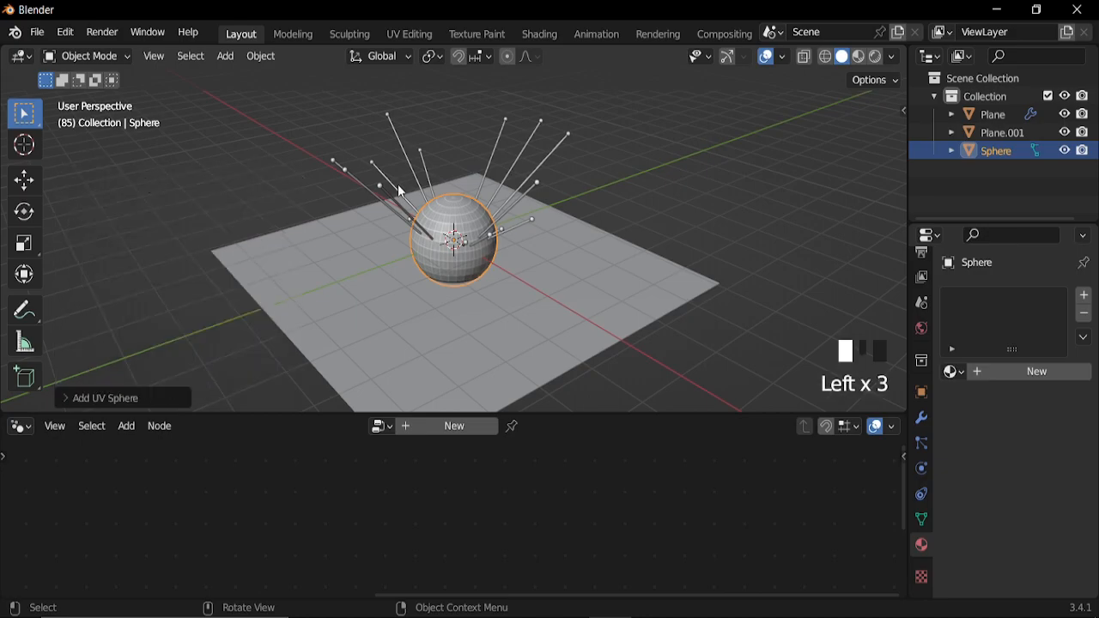
{"action": "right_click", "coordinate": [635, 206]}
{"action": "left_click", "coordinate": [607, 202]}
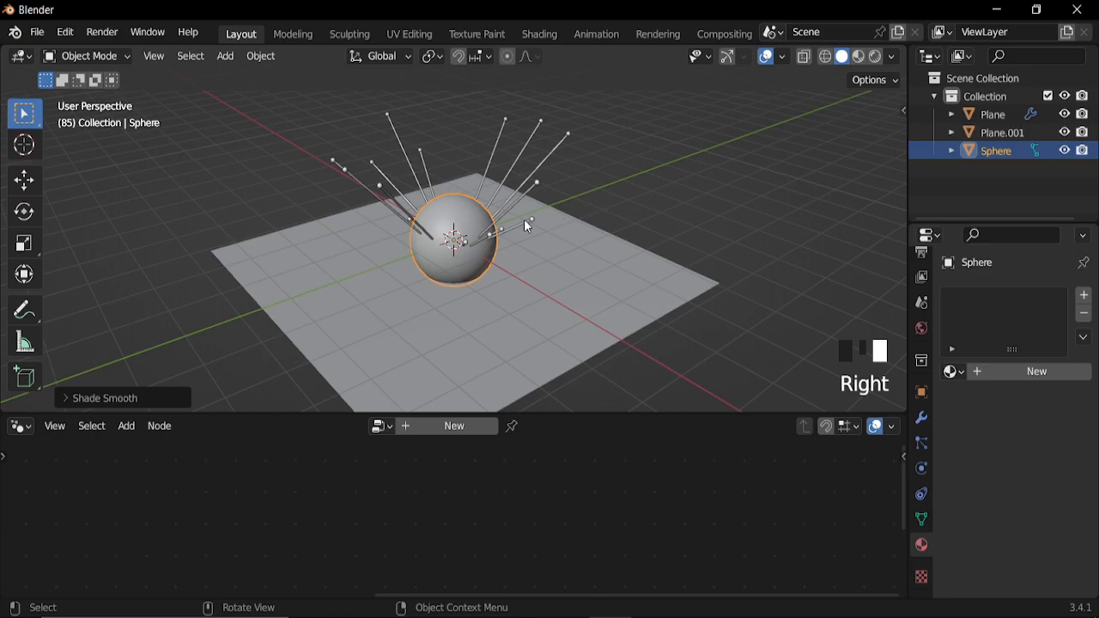
Scale the sphere to about 0.44 in top view so it fits inside the base ring.
{"action": "key", "text": "KP_7"}
{"action": "scroll", "coordinate": [541, 328], "scroll_direction": "up", "scroll_amount": 4}
{"action": "key", "text": "s"}
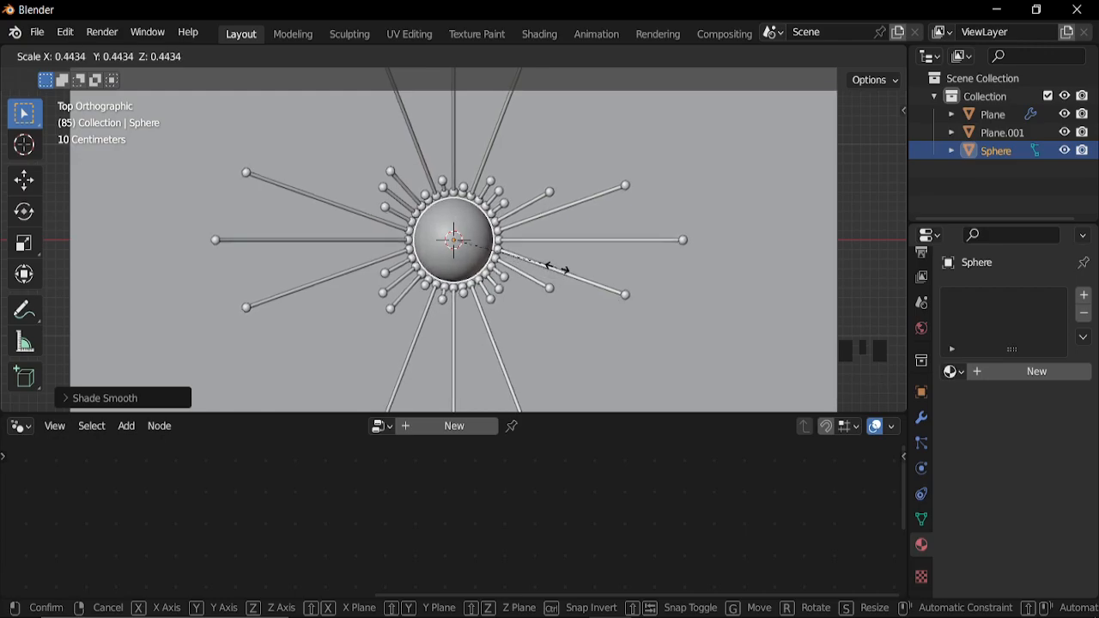
{"action": "left_click", "coordinate": [558, 273]}
Raise the ground plane about 0.2 m along Z so it cuts into the lower part of the sphere.
{"action": "middle_click_drag", "start_coordinate": [626, 318], "coordinate": [533, 345]}
{"action": "left_click", "coordinate": [574, 344]}
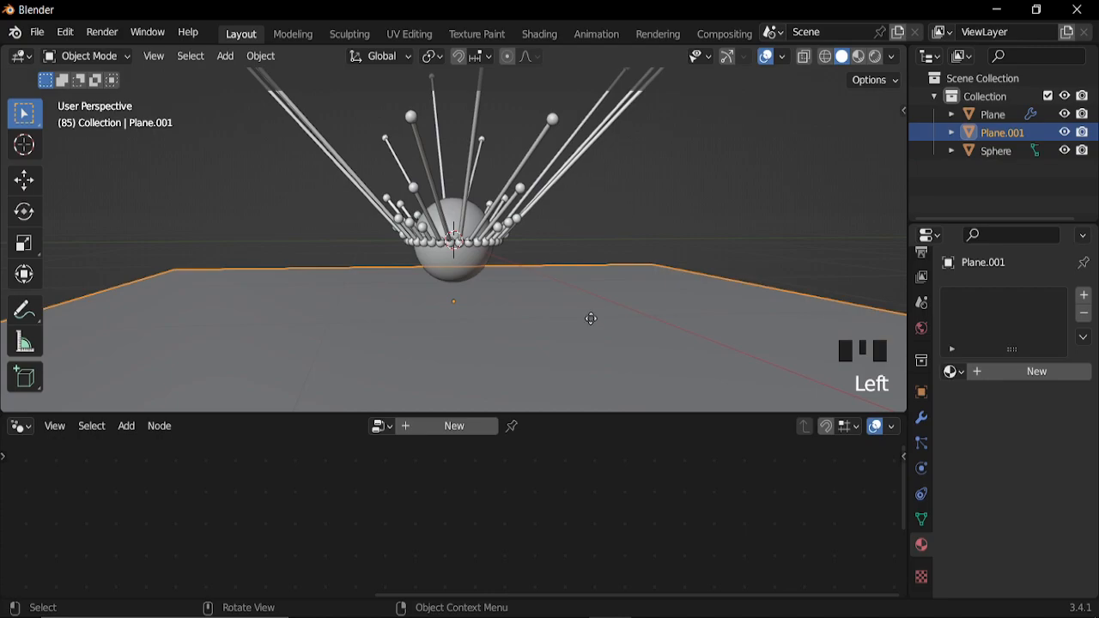
{"action": "key", "text": "g"}
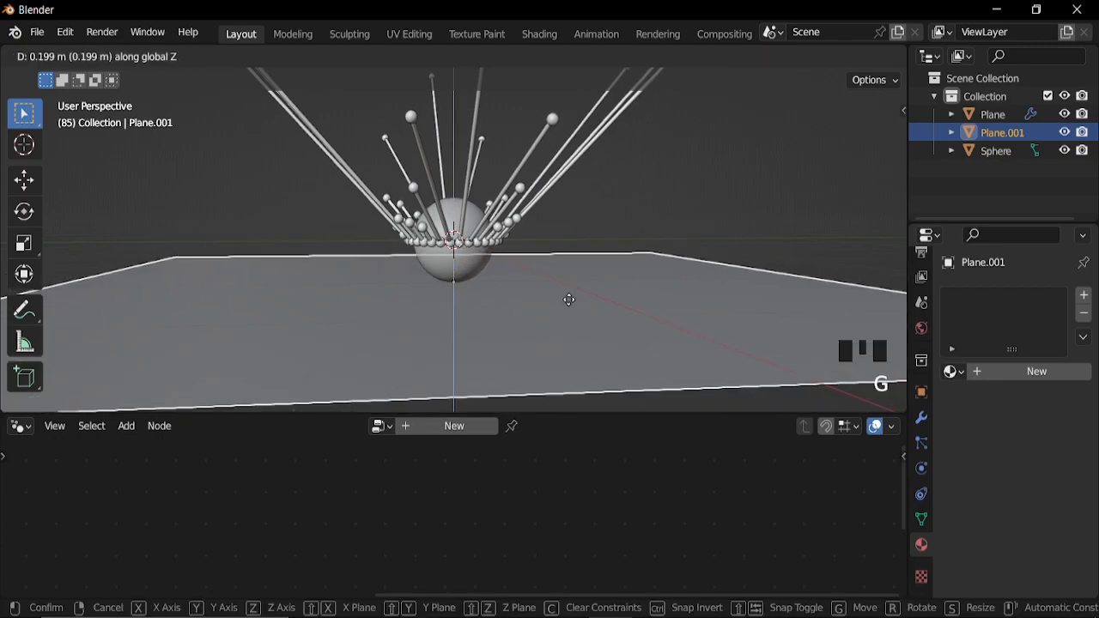
{"action": "left_click", "coordinate": [568, 301]}
Add a camera and align it to the top view looking down on the tubes.
{"action": "middle_click_drag", "start_coordinate": [568, 301], "coordinate": [538, 260]}
{"action": "scroll", "coordinate": [527, 265], "scroll_direction": "down", "scroll_amount": 5}
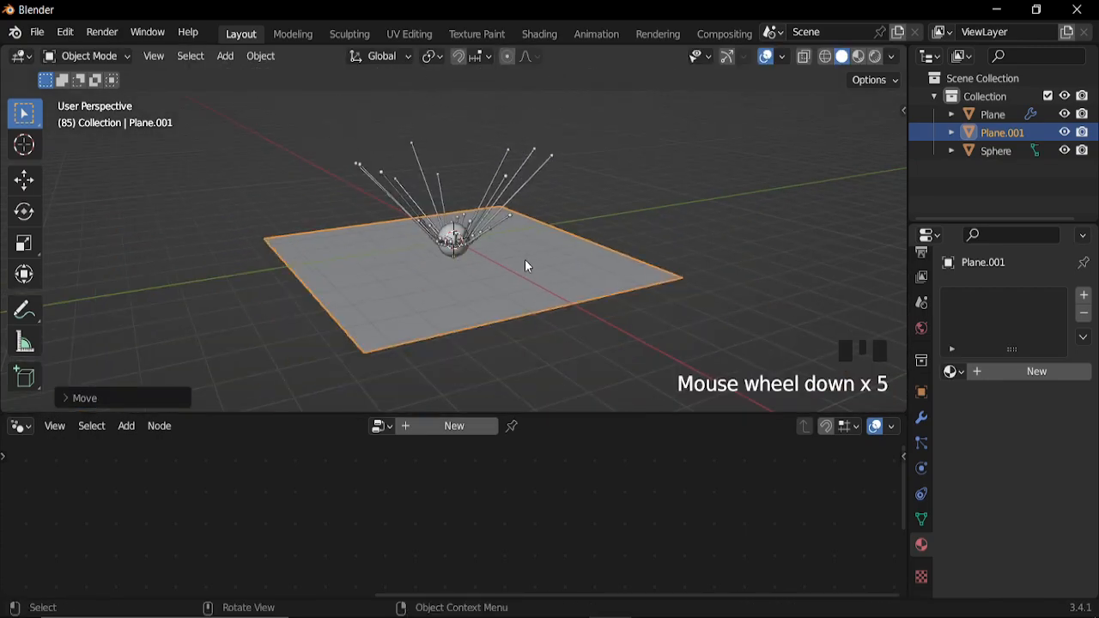
{"action": "key", "text": "shift+a"}
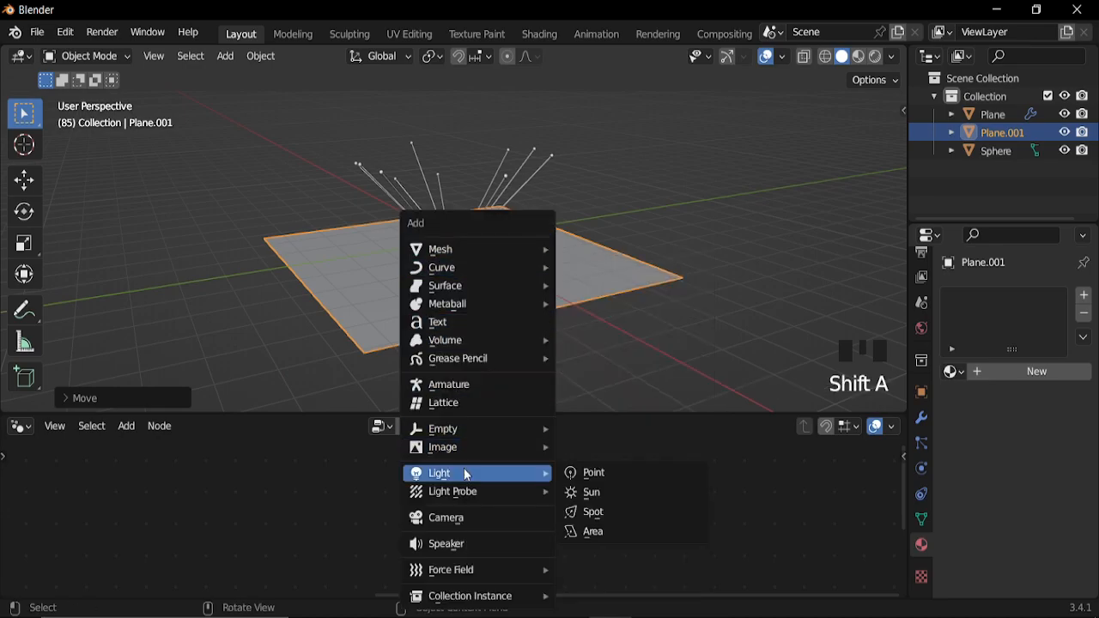
{"action": "left_click", "coordinate": [467, 518]}
{"action": "key", "text": "KP_7"}
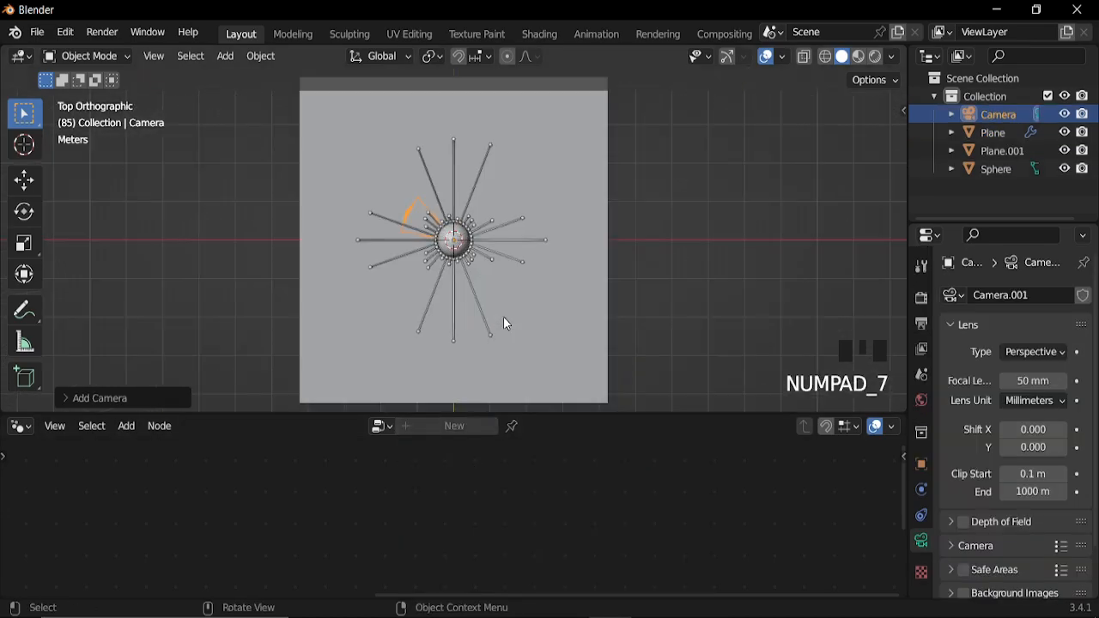
{"action": "scroll", "coordinate": [505, 290], "scroll_direction": "up", "scroll_amount": 2}
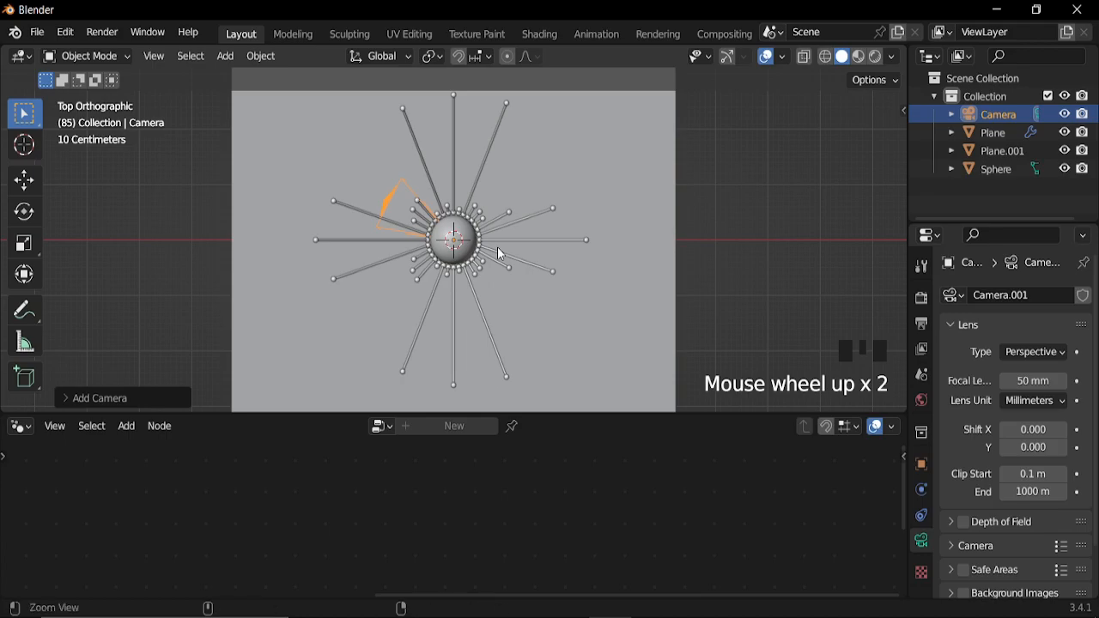
{"action": "key", "text": "ctrl+alt+KP_0"}
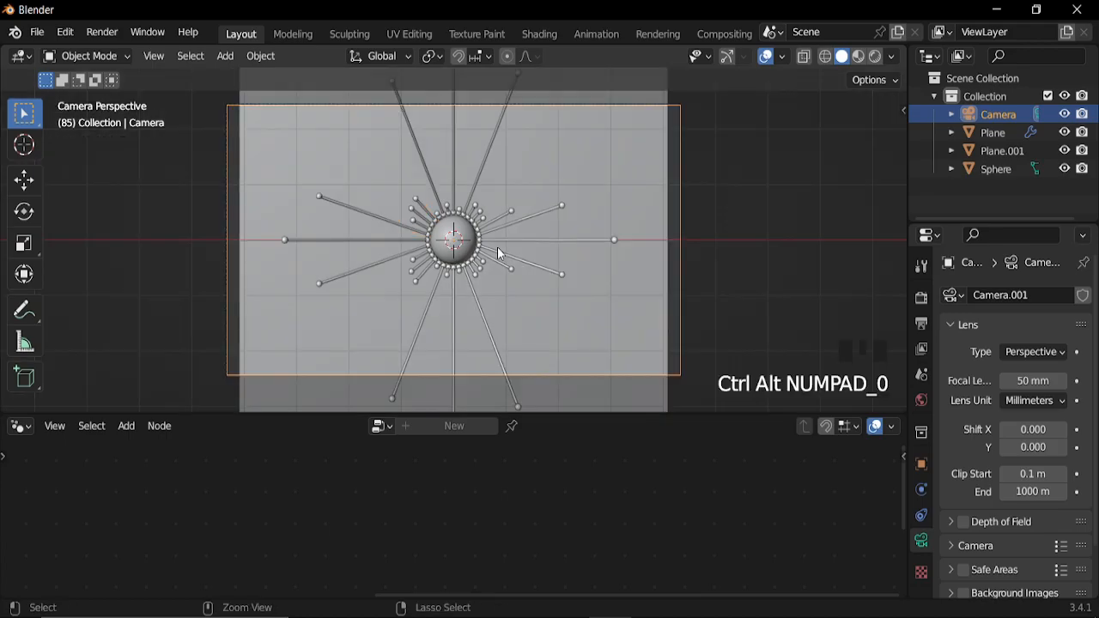
Scale the ground plane up to nearly twice its size so it extends beyond the camera frame.
{"action": "left_click", "coordinate": [611, 185]}
{"action": "key", "text": "s"}
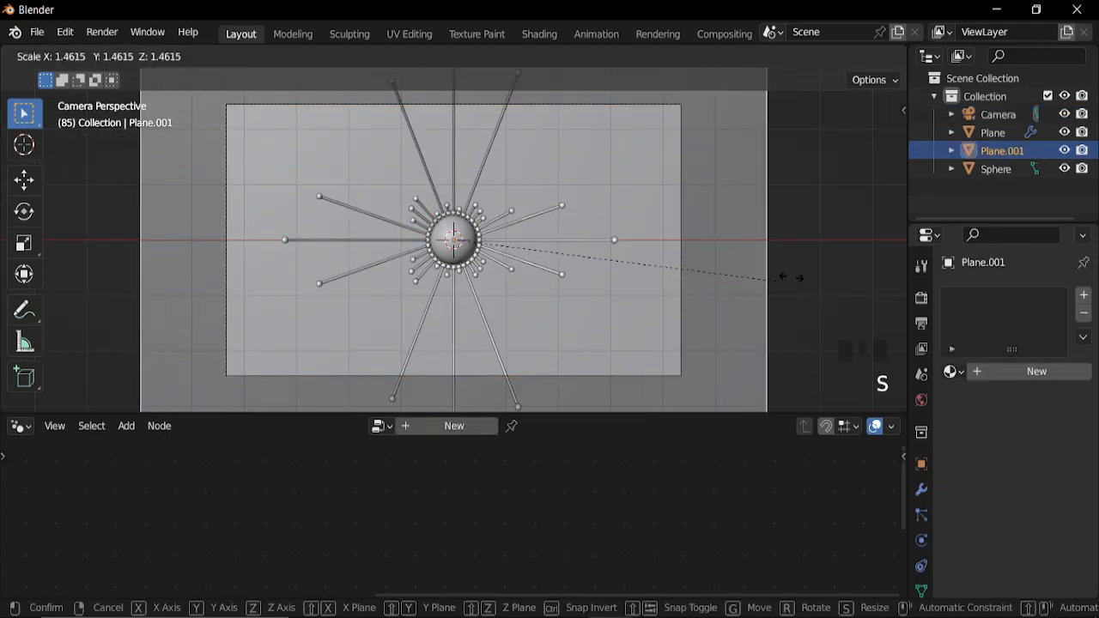
{"action": "left_click", "coordinate": [680, 289]}
Set the camera's focal length to 34.3 mm and briefly play the animation in camera view.
{"action": "scroll", "coordinate": [754, 245], "scroll_direction": "down", "scroll_amount": 4}
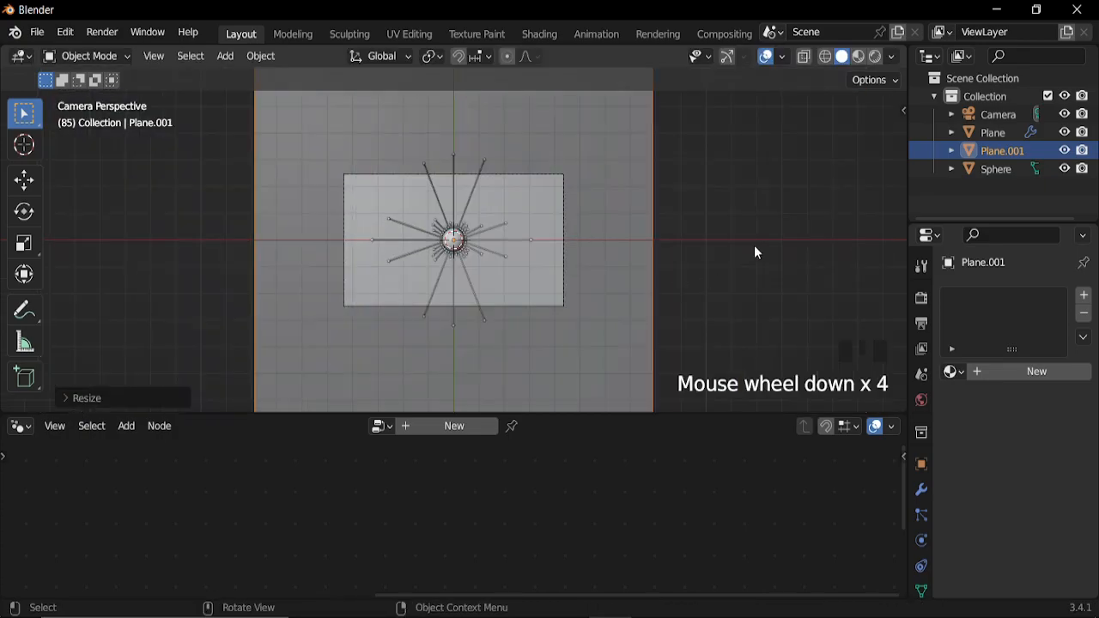
{"action": "left_click", "coordinate": [995, 115]}
{"action": "left_click_drag", "start_coordinate": [1033, 380], "coordinate": [967, 381], "text": "shift"}
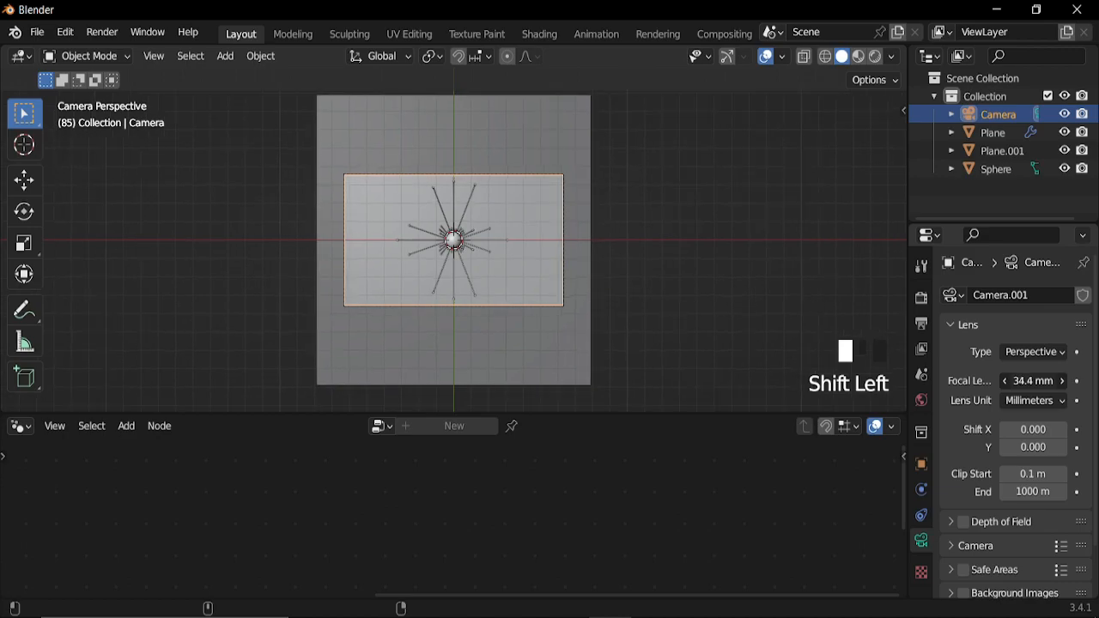
{"action": "scroll", "coordinate": [481, 322], "scroll_direction": "up", "scroll_amount": 6}
{"action": "key", "text": "space"}
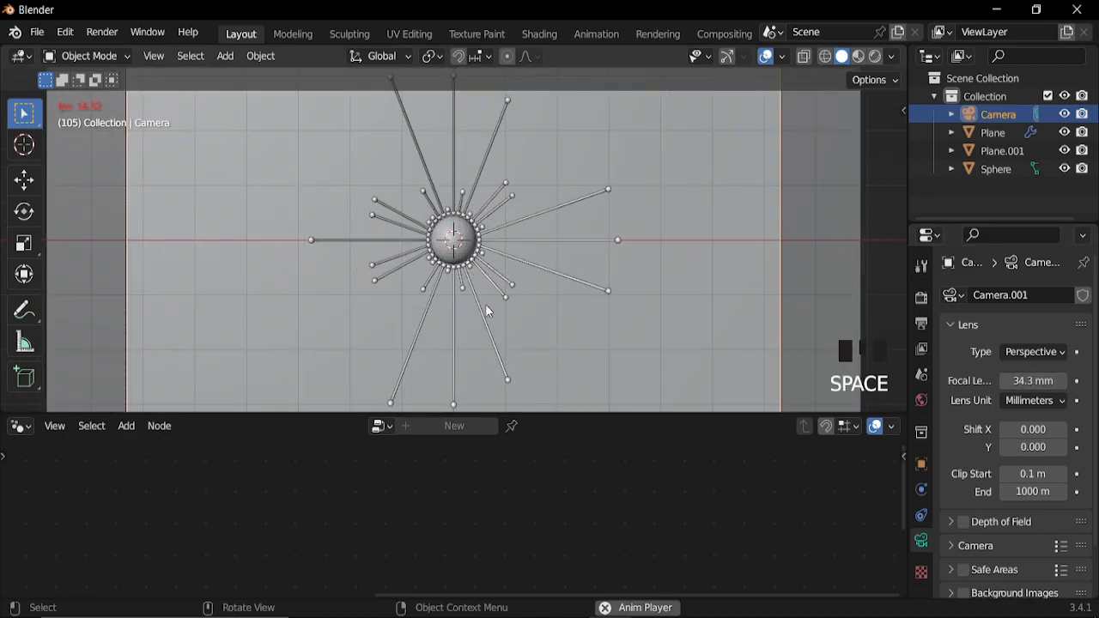
{"action": "key", "text": "space"}
Add an area light and raise it along Z above the tubes.
{"action": "scroll", "coordinate": [484, 300], "scroll_direction": "down", "scroll_amount": 9}
{"action": "middle_click_drag", "start_coordinate": [484, 304], "coordinate": [462, 223]}
{"action": "scroll", "coordinate": [488, 271], "scroll_direction": "down", "scroll_amount": 5}
{"action": "key", "text": "shift+a"}
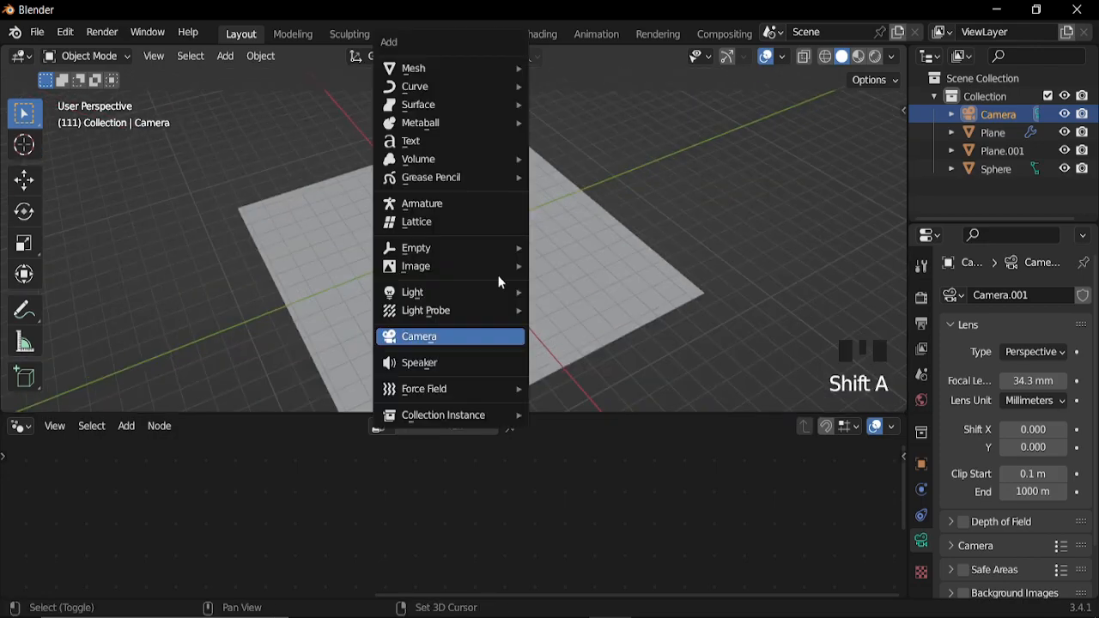
{"action": "mouse_move", "coordinate": [494, 292]}
{"action": "left_click", "coordinate": [577, 351]}
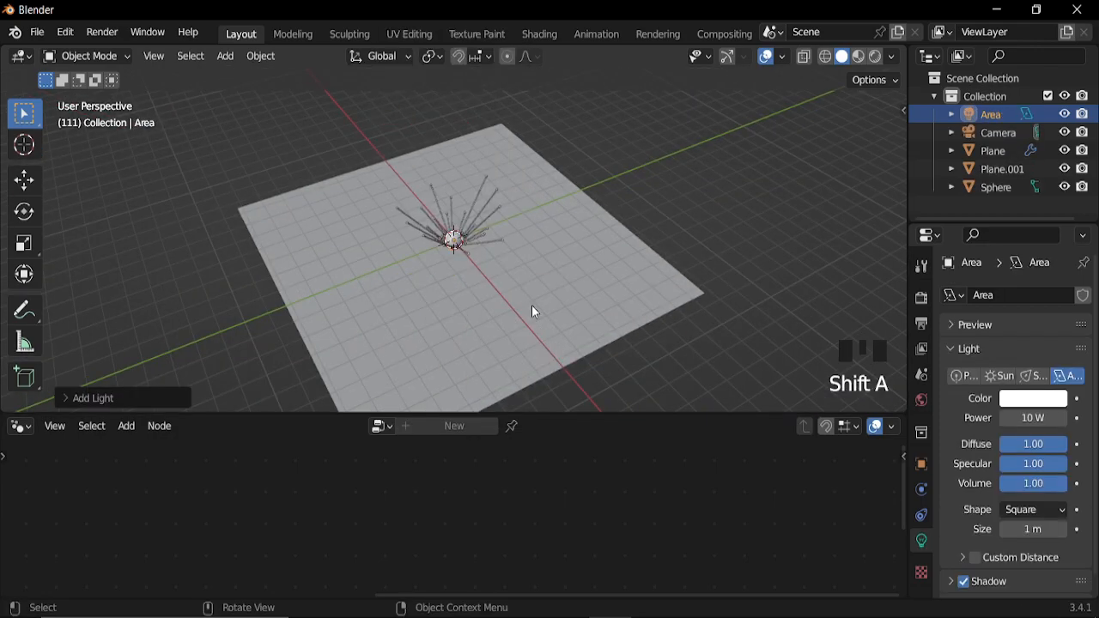
{"action": "key", "text": "g"}
{"action": "key", "text": "z"}
{"action": "left_click", "coordinate": [522, 231]}
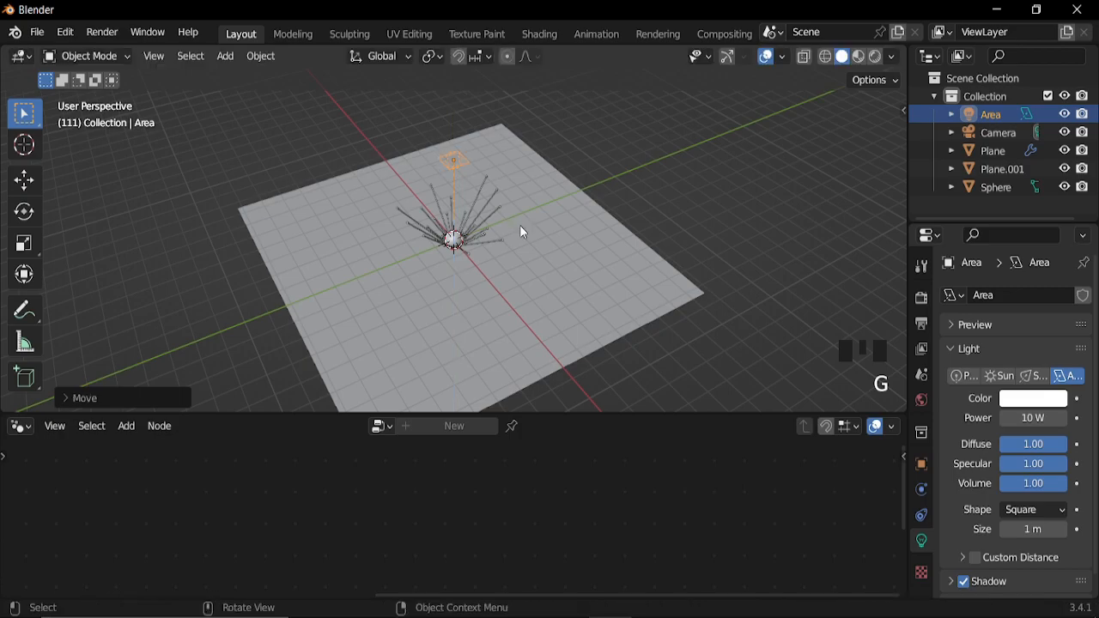
Move the area light along Y toward the plane's edge and rotate it about -46.5° around X to aim at the sphere.
{"action": "left_click_drag", "start_coordinate": [583, 414], "coordinate": [562, 497]}
{"action": "scroll", "coordinate": [554, 317], "scroll_direction": "up", "scroll_amount": 2}
{"action": "middle_click_drag", "start_coordinate": [555, 317], "coordinate": [518, 309]}
{"action": "key", "text": "g"}
{"action": "key", "text": "y"}
{"action": "left_click", "coordinate": [649, 294]}
{"action": "key", "text": "r"}
{"action": "key", "text": "x"}
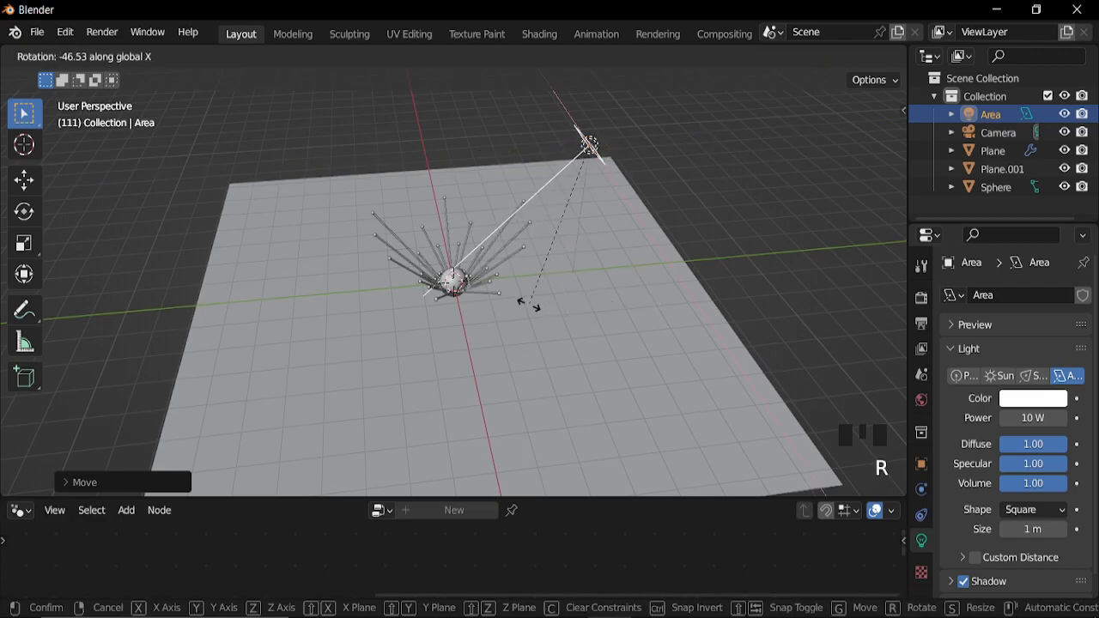
{"action": "left_click", "coordinate": [536, 303]}
Scale the area light up about 2 times and set its power to 200 W.
{"action": "key", "text": "s"}
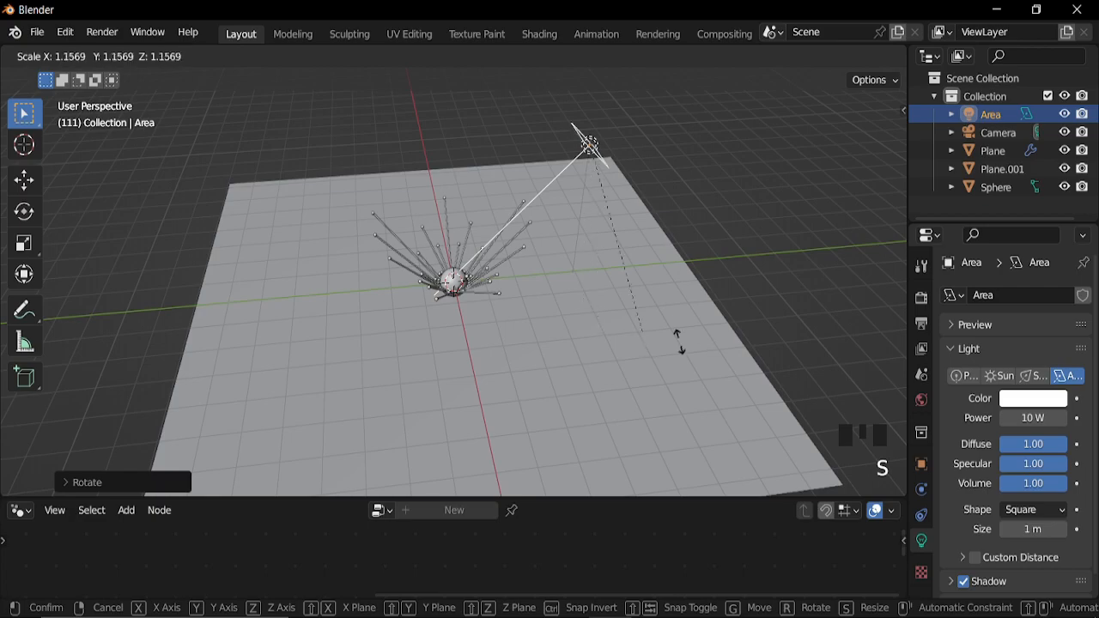
{"action": "left_click", "coordinate": [859, 389]}
{"action": "left_click", "coordinate": [1034, 419]}
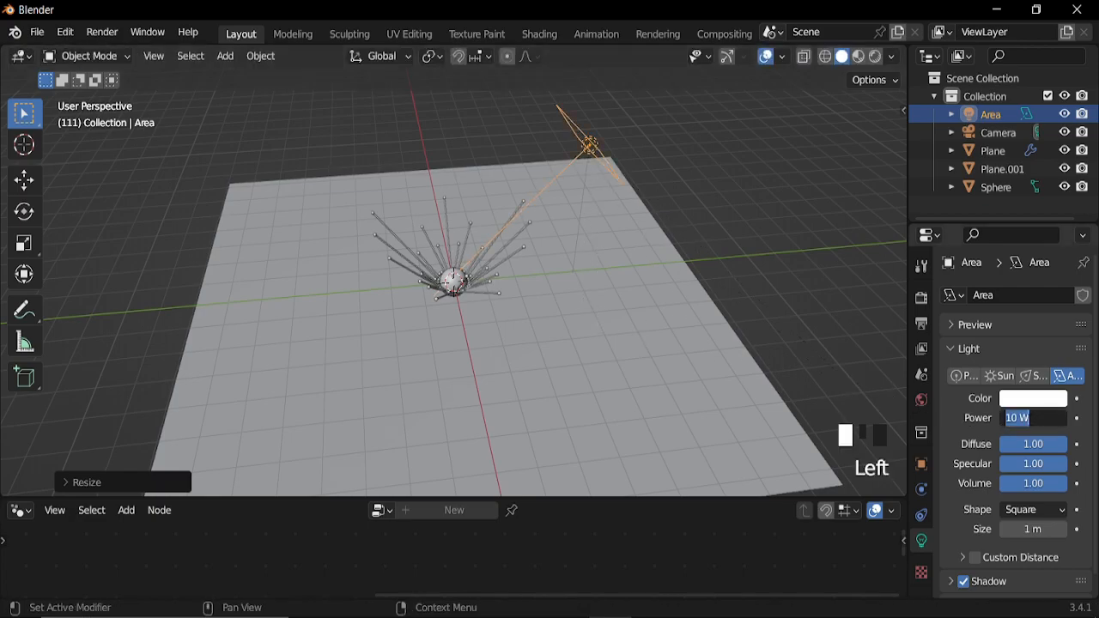
{"action": "type", "text": "200"}
{"action": "key", "text": "Return"}
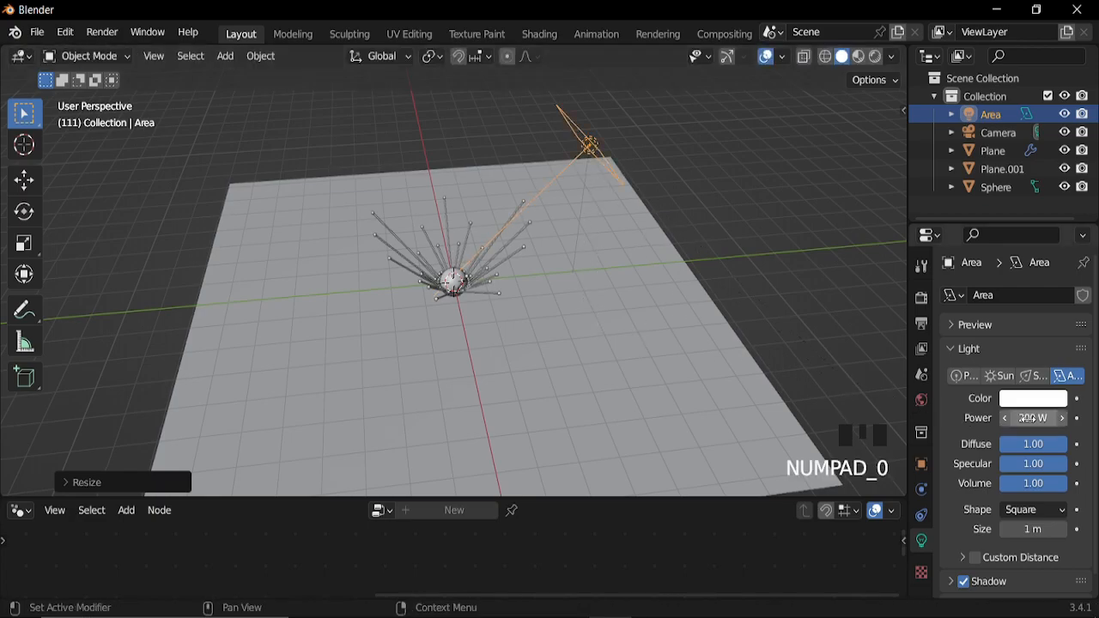
Switch to the camera view and set the camera's passepartout to 1.000.
{"action": "key", "text": "KP_0"}
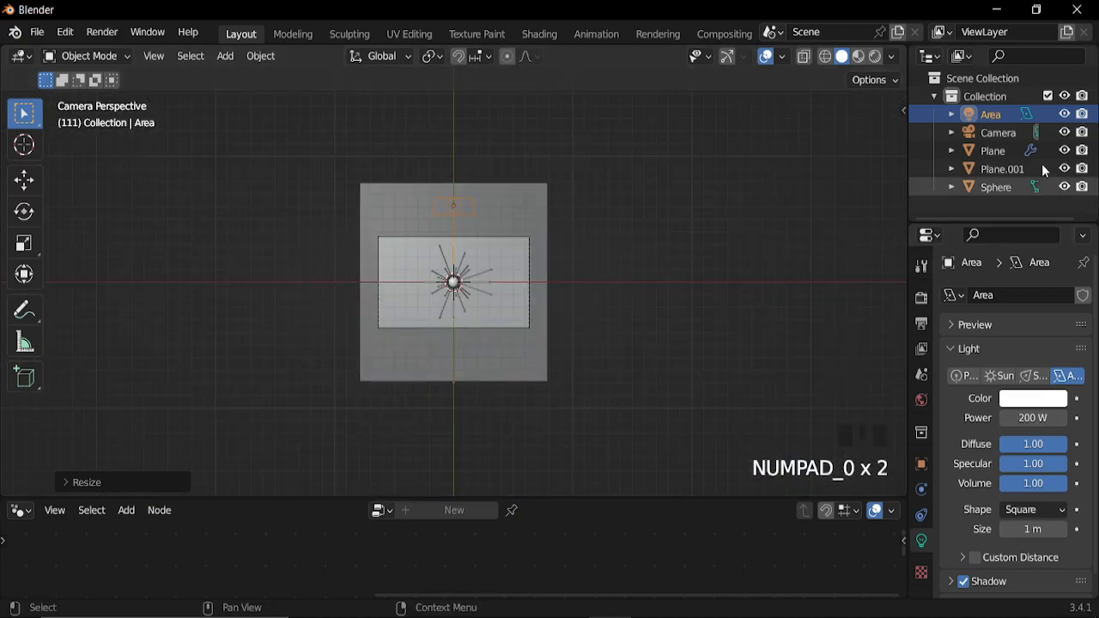
{"action": "left_click", "coordinate": [994, 133]}
{"action": "scroll", "coordinate": [980, 509], "scroll_direction": "down", "scroll_amount": 5}
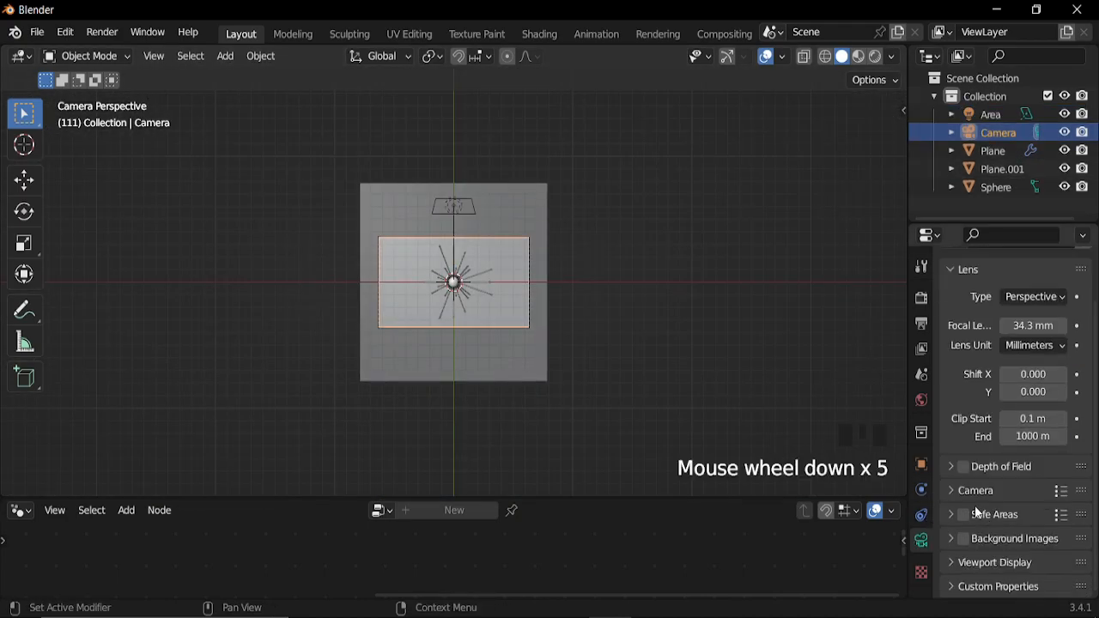
{"action": "left_click", "coordinate": [954, 562]}
{"action": "scroll", "coordinate": [1018, 537], "scroll_direction": "down", "scroll_amount": 6}
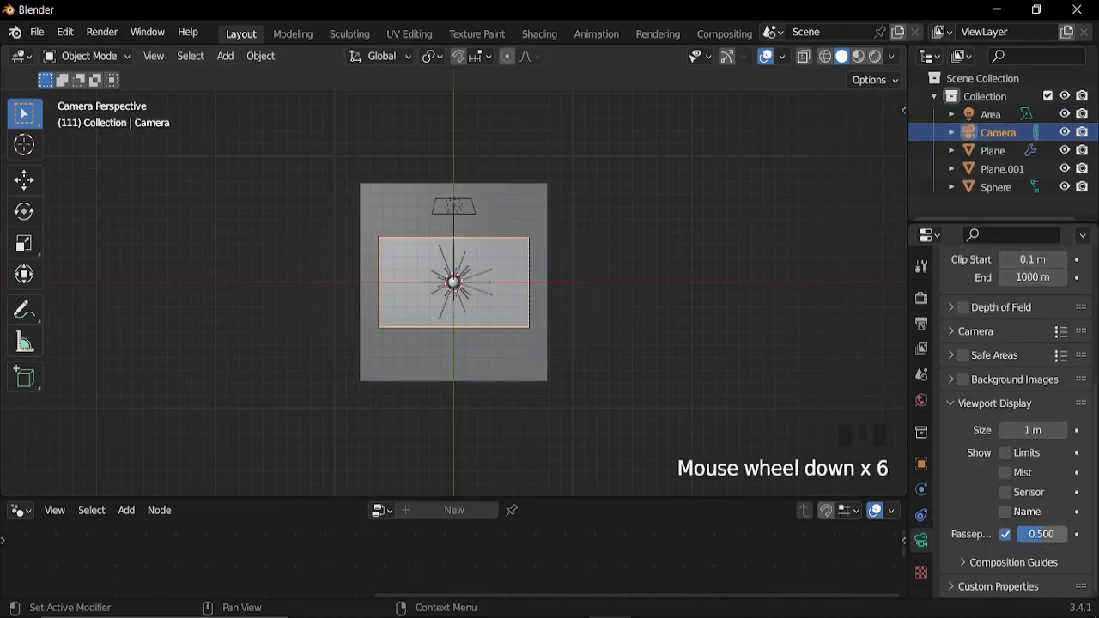
{"action": "left_click_drag", "start_coordinate": [1041, 534], "coordinate": [1074, 535]}
{"action": "scroll", "coordinate": [591, 349], "scroll_direction": "up", "scroll_amount": 6}
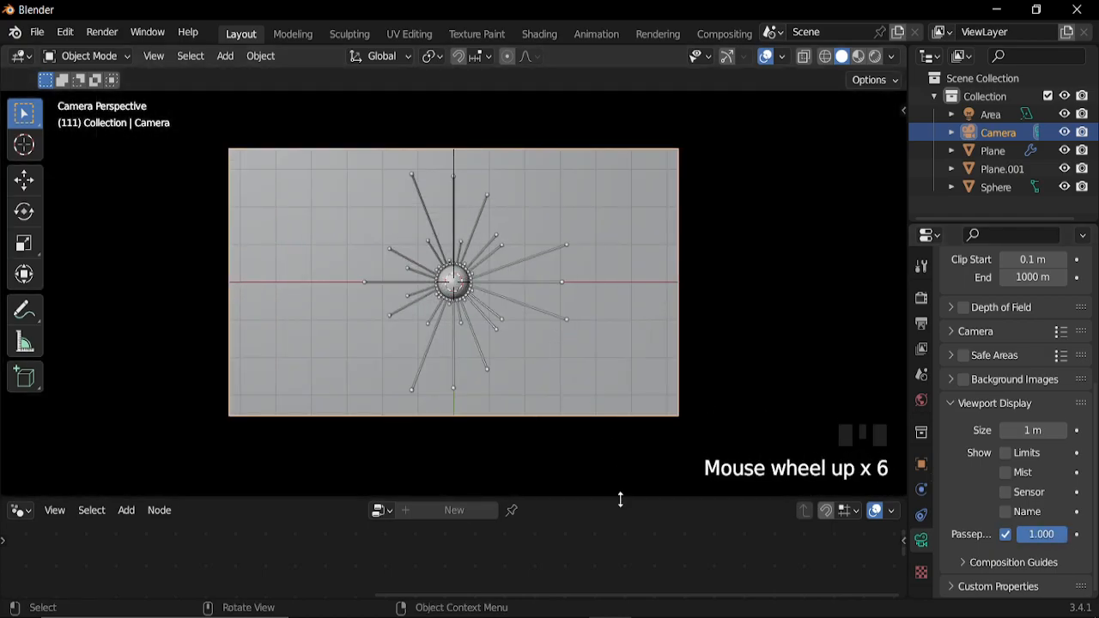
Enlarge the node editor area, set the output frame start to 0, and choose another frame rate preset.
{"action": "left_click_drag", "start_coordinate": [620, 499], "coordinate": [621, 362]}
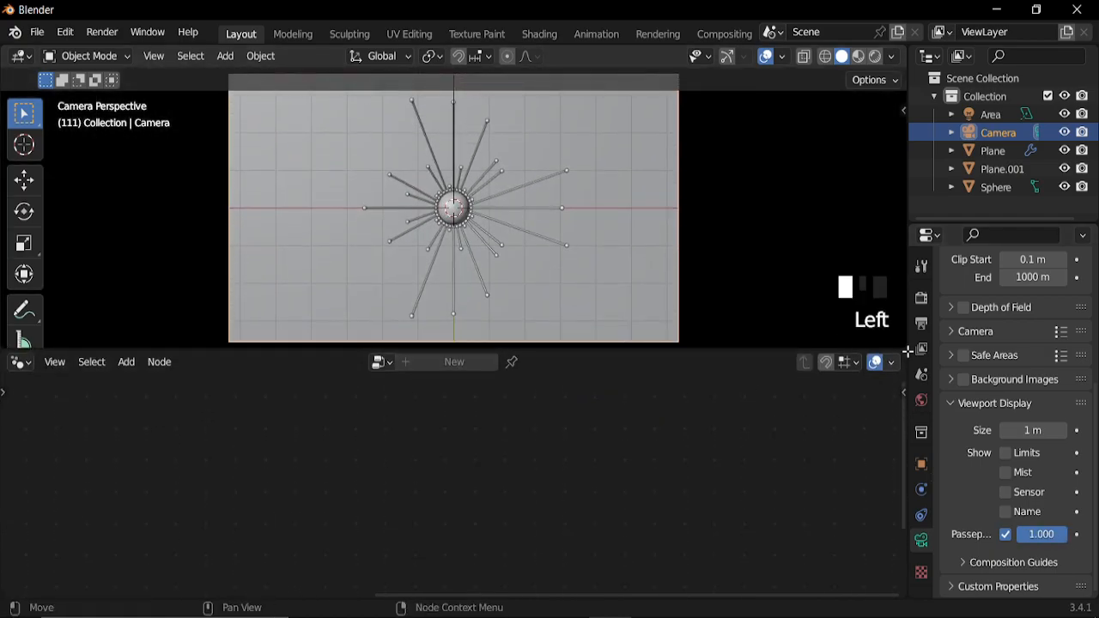
{"action": "left_click", "coordinate": [922, 323]}
{"action": "left_click", "coordinate": [1048, 302]}
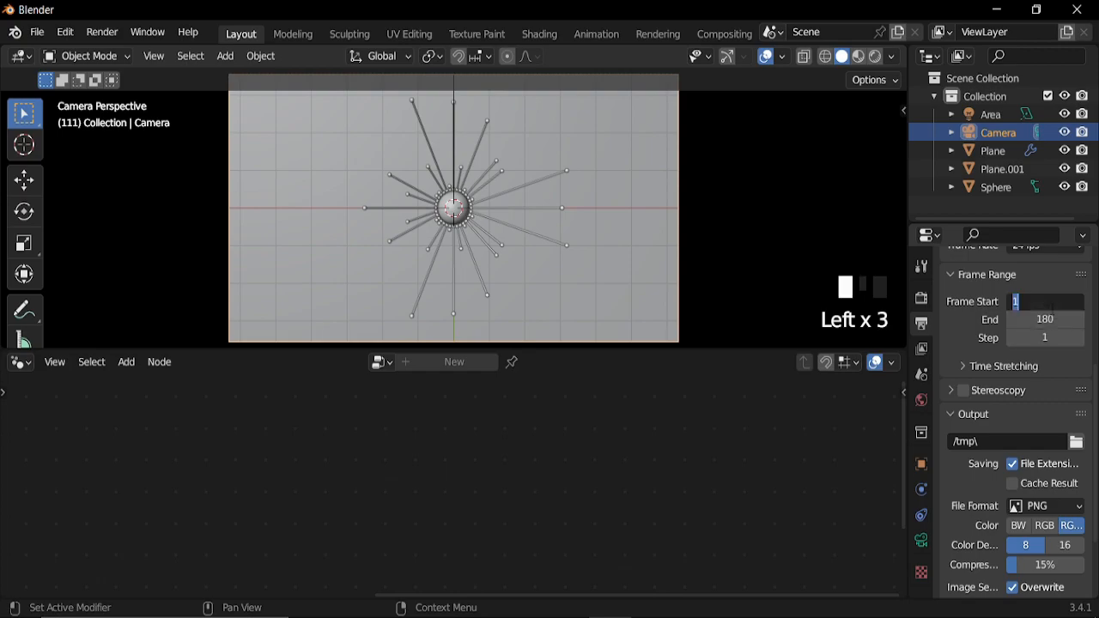
{"action": "type", "text": "0"}
{"action": "scroll", "coordinate": [1047, 391], "scroll_direction": "up", "scroll_amount": 5}
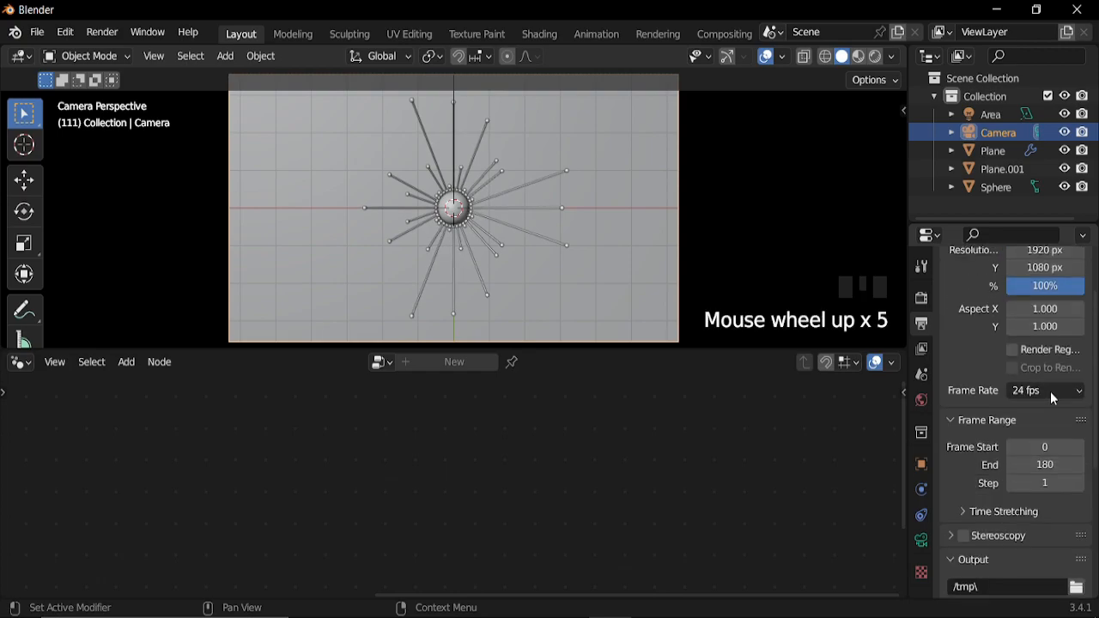
{"action": "left_click", "coordinate": [1051, 392]}
{"action": "left_click", "coordinate": [1013, 481]}
Set the output file format to FFmpeg Video.
{"action": "scroll", "coordinate": [1000, 470], "scroll_direction": "down", "scroll_amount": 7}
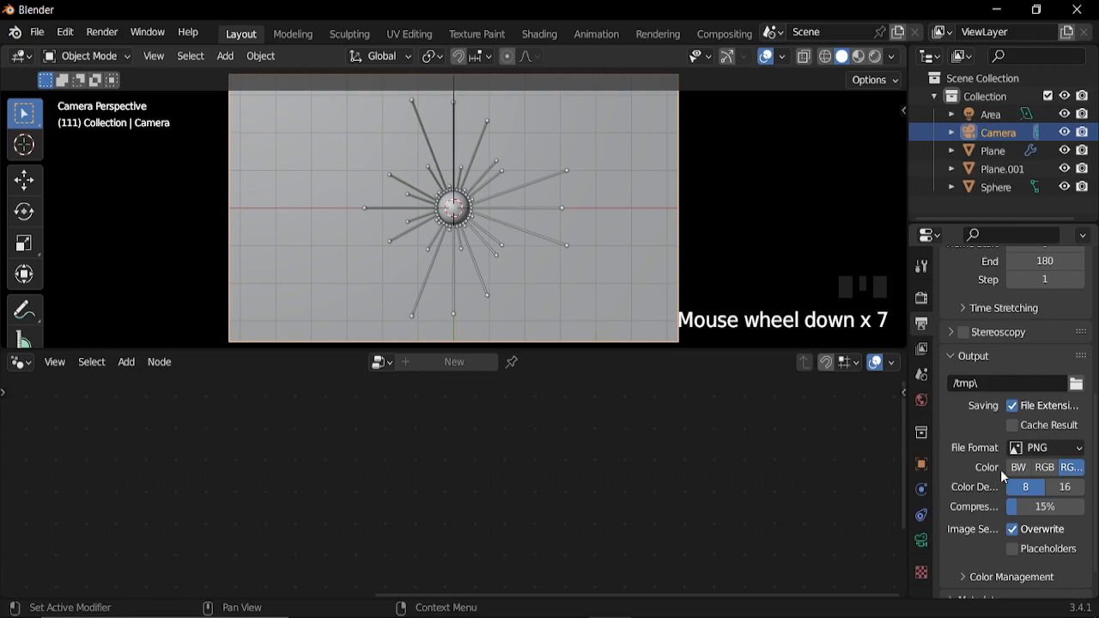
{"action": "left_click", "coordinate": [1050, 448]}
{"action": "left_click", "coordinate": [1027, 354]}
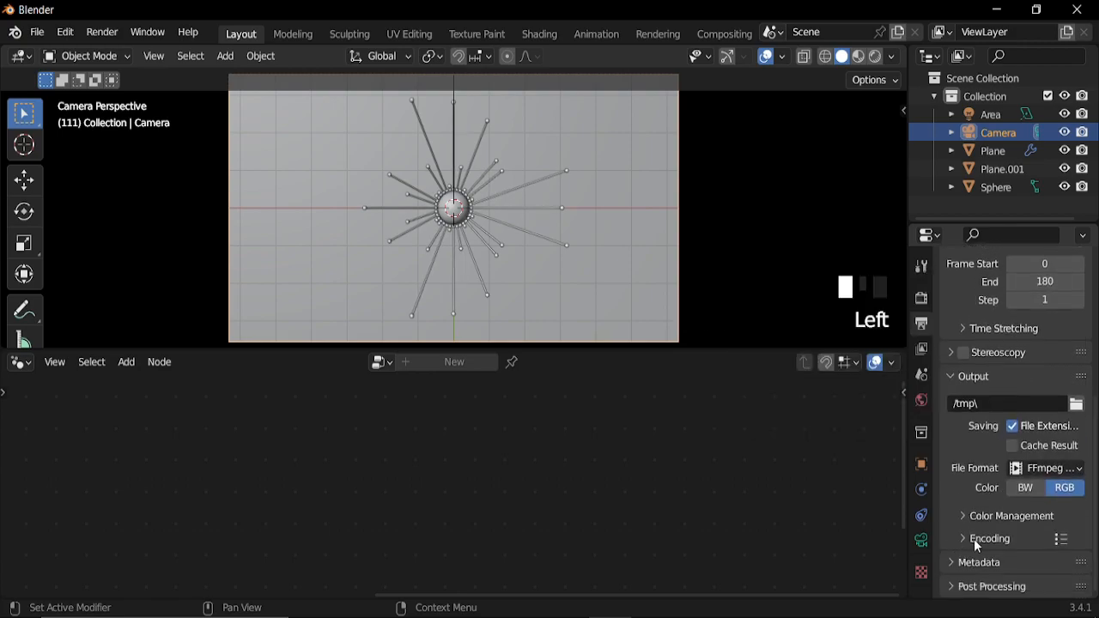
Set the video encoding container to MPEG-4 and the output quality to High Quality.
{"action": "left_click", "coordinate": [974, 539]}
{"action": "scroll", "coordinate": [1022, 499], "scroll_direction": "down", "scroll_amount": 4}
{"action": "left_click", "coordinate": [1048, 449]}
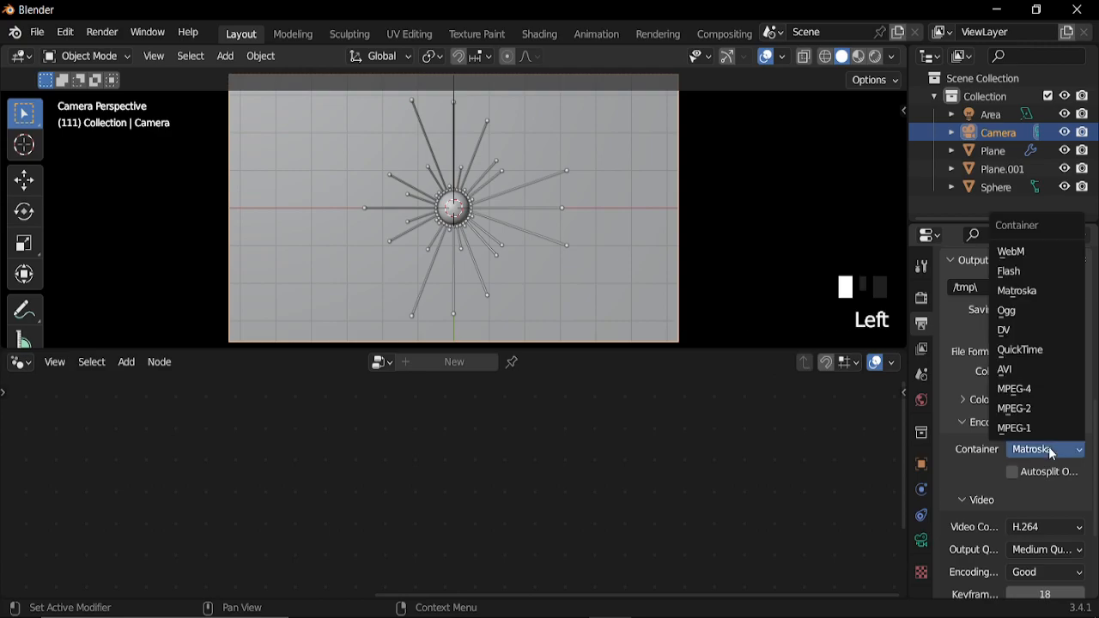
{"action": "left_click", "coordinate": [1012, 386]}
{"action": "scroll", "coordinate": [1005, 472], "scroll_direction": "down", "scroll_amount": 2}
{"action": "left_click", "coordinate": [1043, 491]}
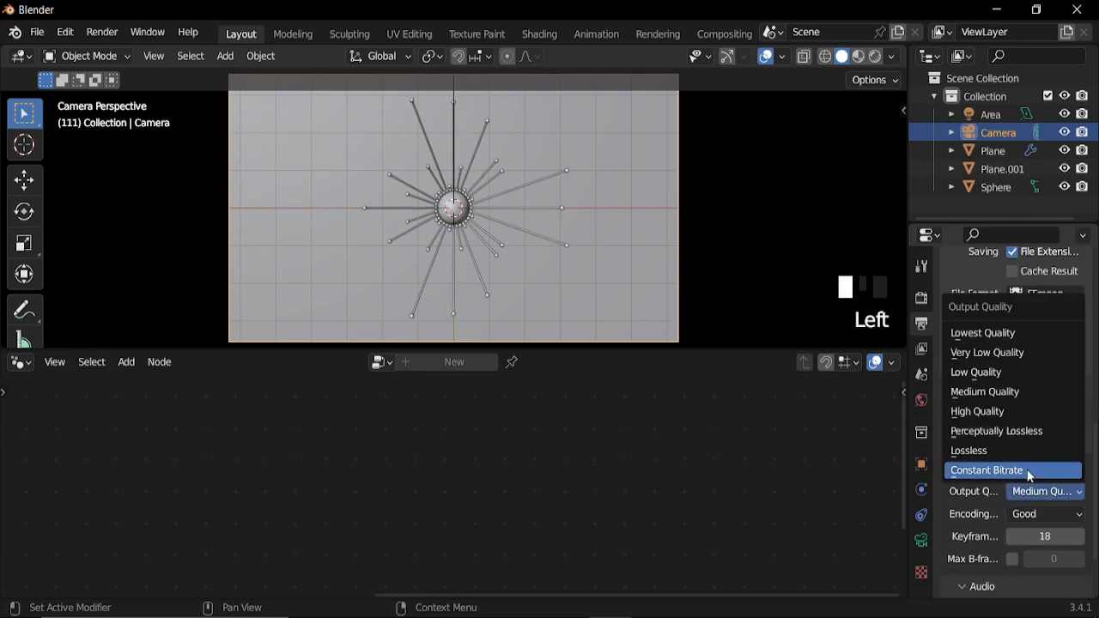
{"action": "left_click", "coordinate": [995, 411]}
{"action": "scroll", "coordinate": [996, 395], "scroll_direction": "up", "scroll_amount": 4}
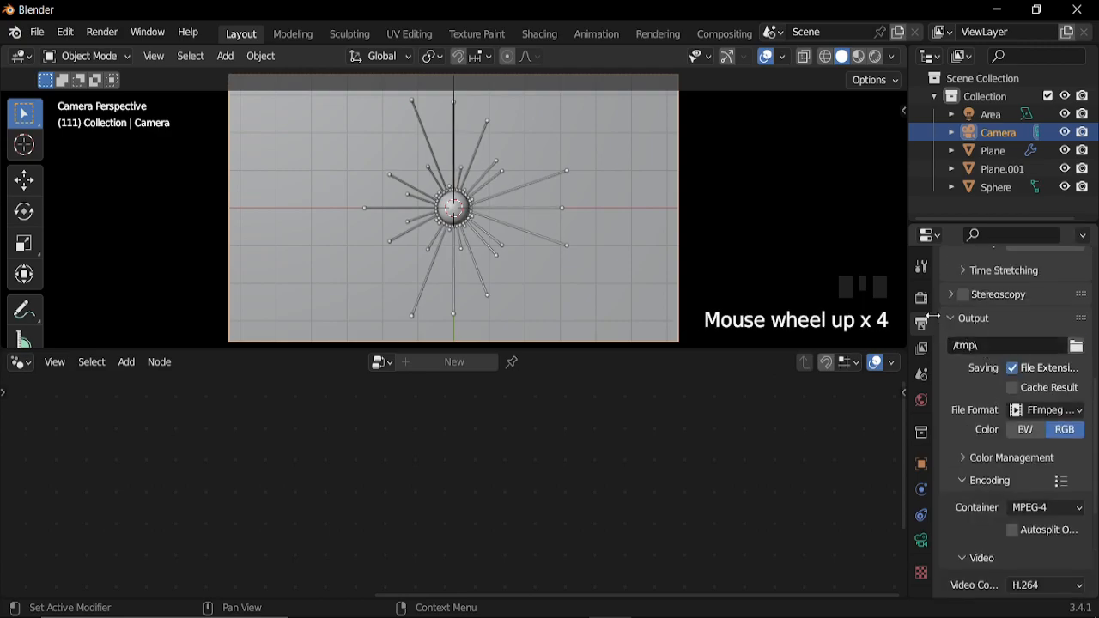
Show the render engine settings and display the camera view in rendered shading.
{"action": "left_click", "coordinate": [922, 299]}
{"action": "scroll", "coordinate": [1020, 335], "scroll_direction": "up", "scroll_amount": 11}
{"action": "scroll", "coordinate": [1021, 340], "scroll_direction": "down", "scroll_amount": 2}
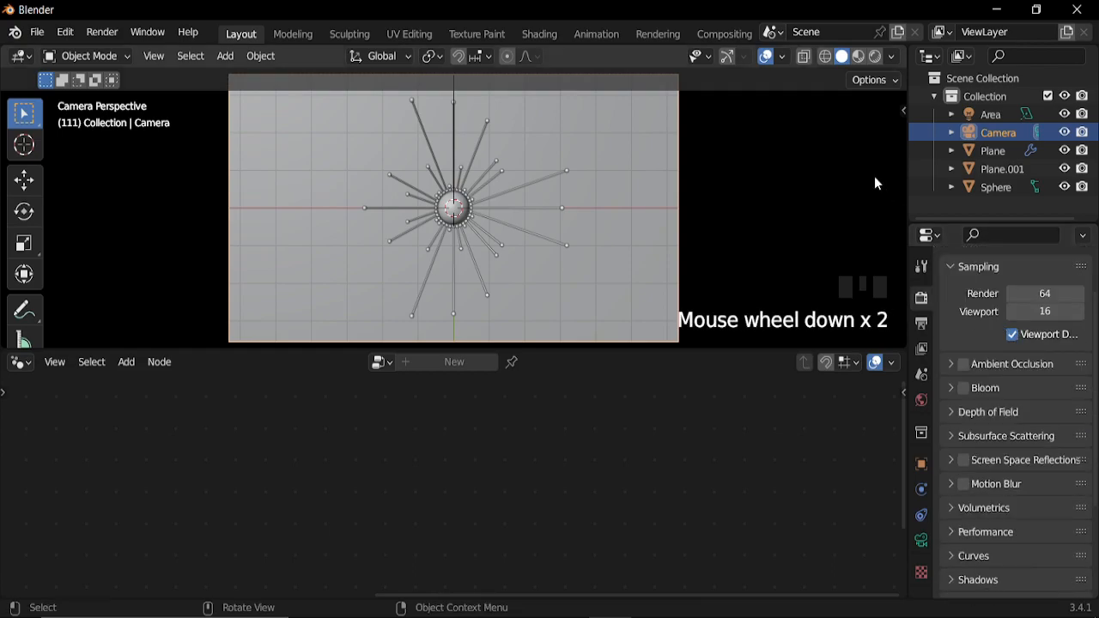
{"action": "scroll", "coordinate": [1005, 293], "scroll_direction": "up", "scroll_amount": 9}
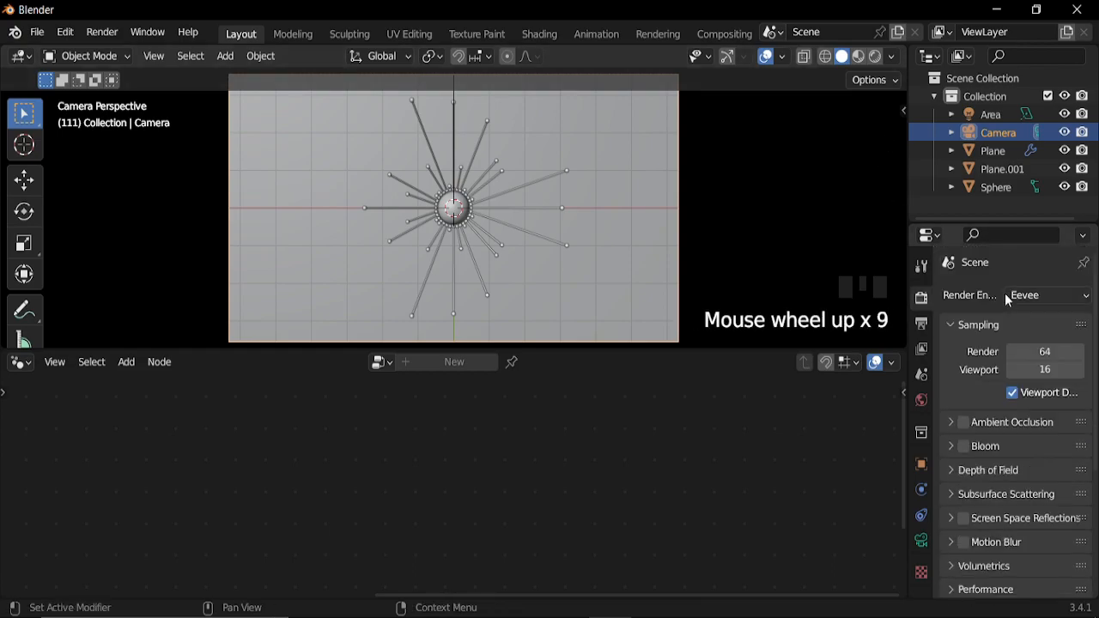
{"action": "left_click", "coordinate": [876, 57]}
{"action": "scroll", "coordinate": [446, 296], "scroll_direction": "up", "scroll_amount": 1}
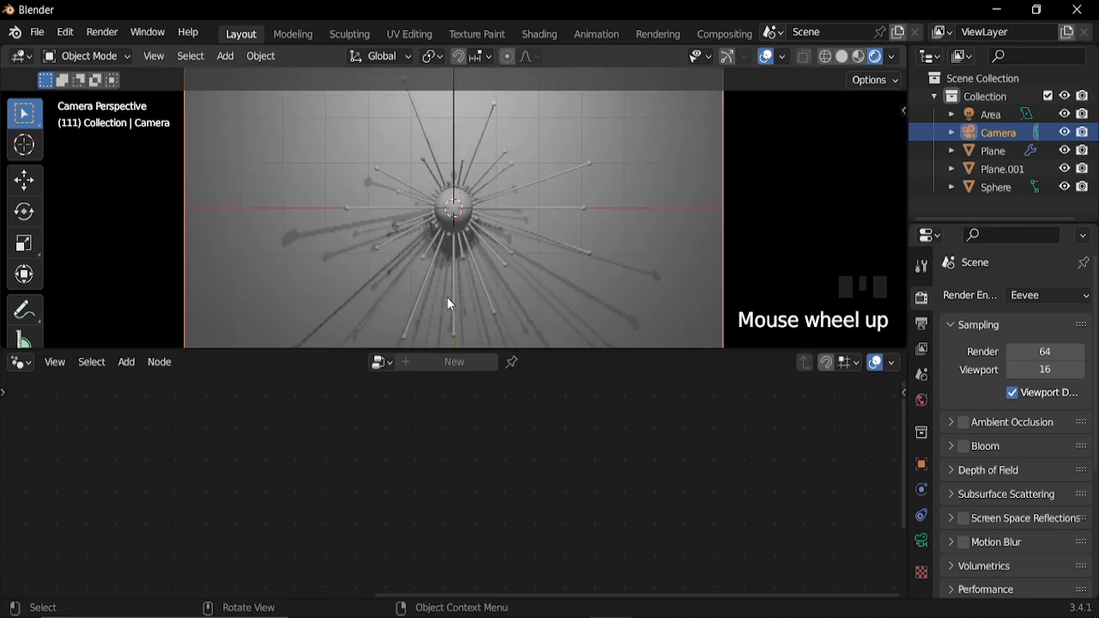
{"action": "scroll", "coordinate": [447, 300], "scroll_direction": "down", "scroll_amount": 3}
{"action": "scroll", "coordinate": [447, 297], "scroll_direction": "up", "scroll_amount": 6}
{"action": "scroll", "coordinate": [450, 288], "scroll_direction": "down", "scroll_amount": 2}
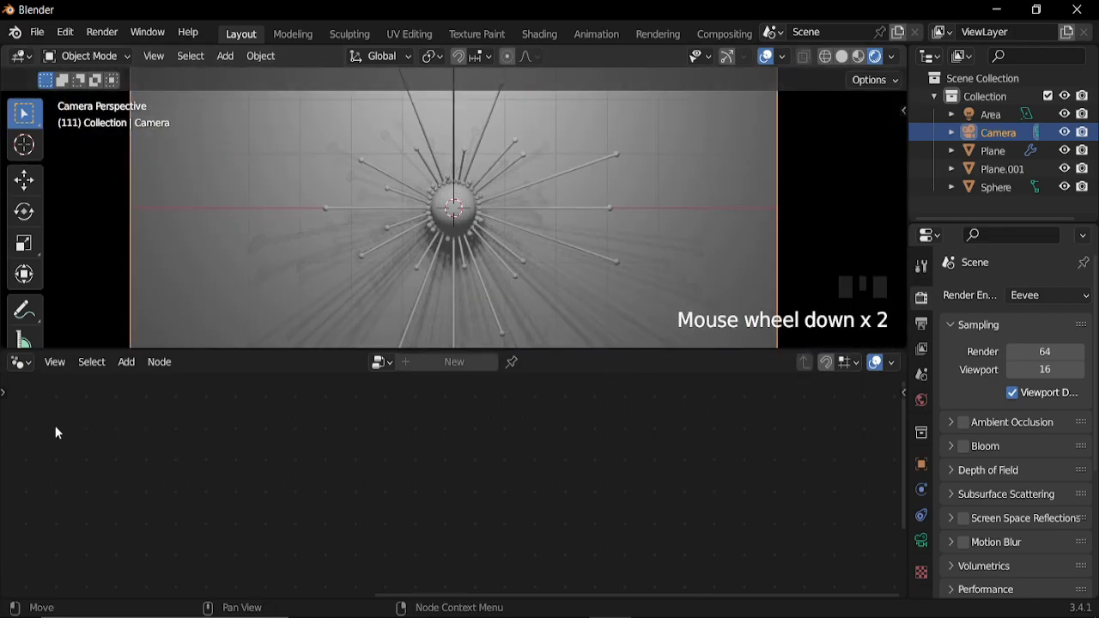
Turn the geometry node editor into a shader editor showing the World nodes.
{"action": "left_click", "coordinate": [23, 362]}
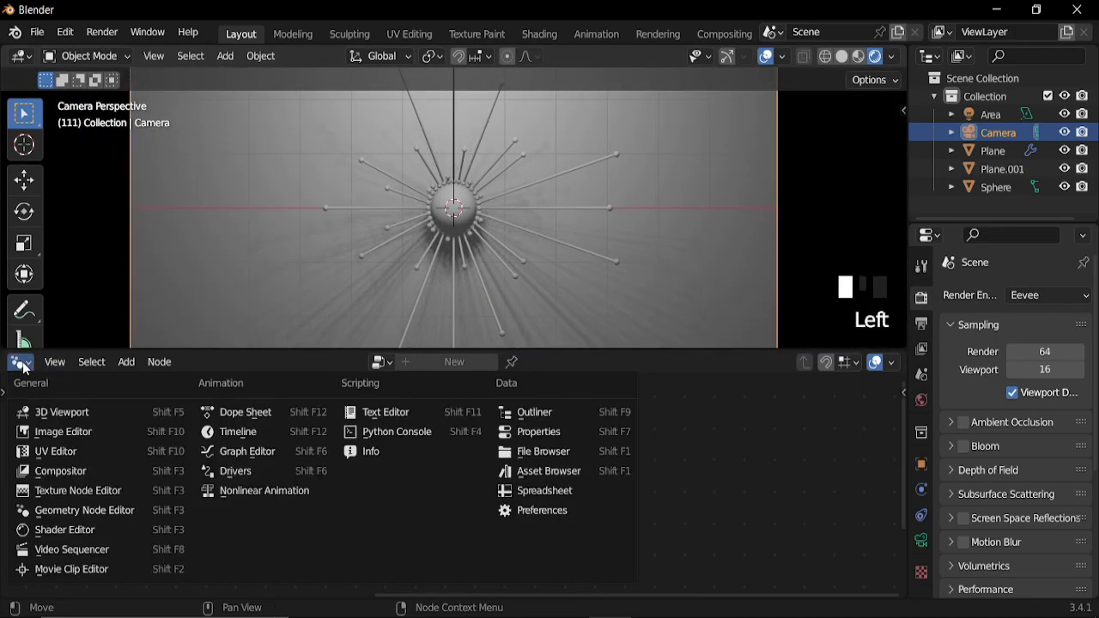
{"action": "left_click", "coordinate": [69, 537]}
{"action": "left_click", "coordinate": [89, 367]}
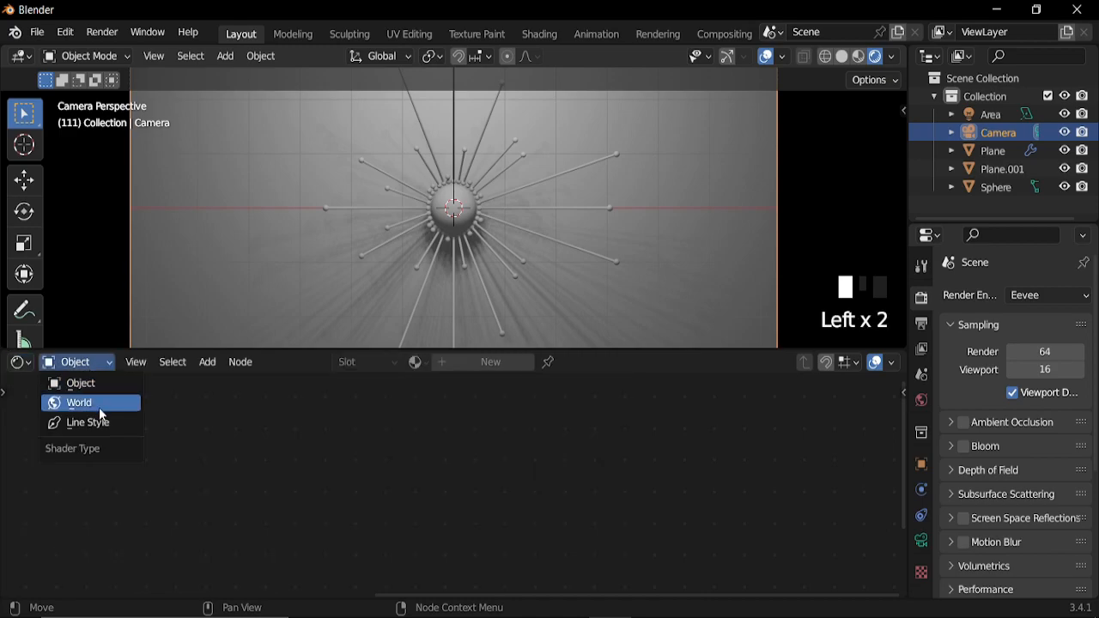
{"action": "left_click", "coordinate": [81, 401]}
{"action": "scroll", "coordinate": [516, 438], "scroll_direction": "down", "scroll_amount": 10}
{"action": "middle_click_drag", "start_coordinate": [206, 467], "coordinate": [500, 476]}
{"action": "middle_click_drag", "start_coordinate": [494, 507], "coordinate": [508, 465], "text": "ctrl"}
{"action": "middle_click_drag", "start_coordinate": [526, 538], "coordinate": [506, 421], "text": "ctrl"}
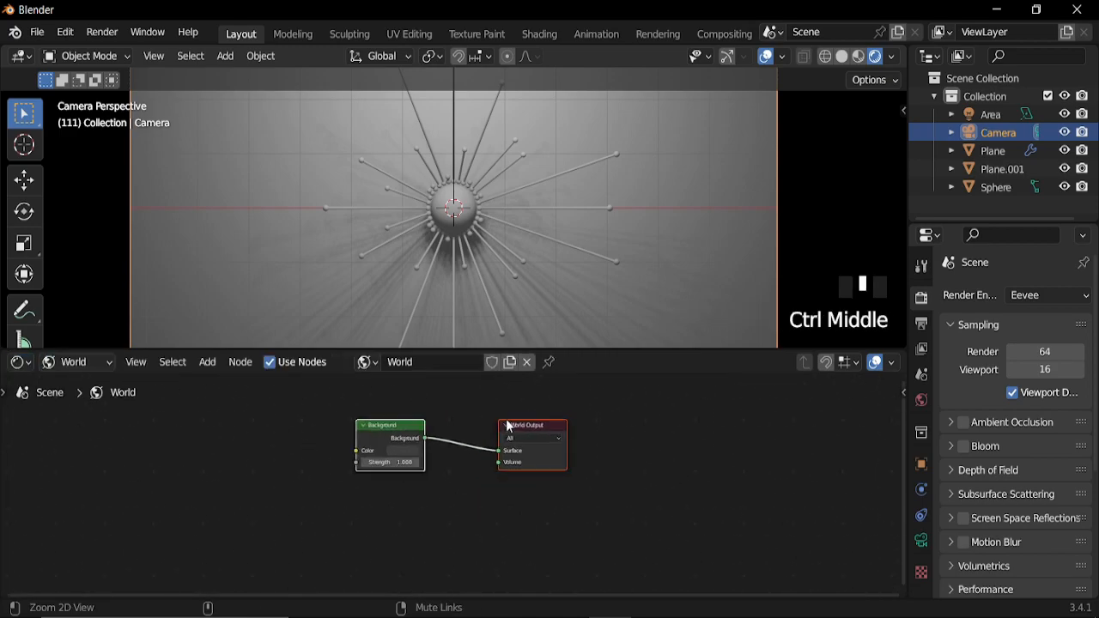
Duplicate the world's Background node, combine both Backgrounds through a Mix Shader, and move the World Output further away.
{"action": "left_click", "coordinate": [385, 429]}
{"action": "key", "text": "shift+d"}
{"action": "left_click", "coordinate": [379, 495]}
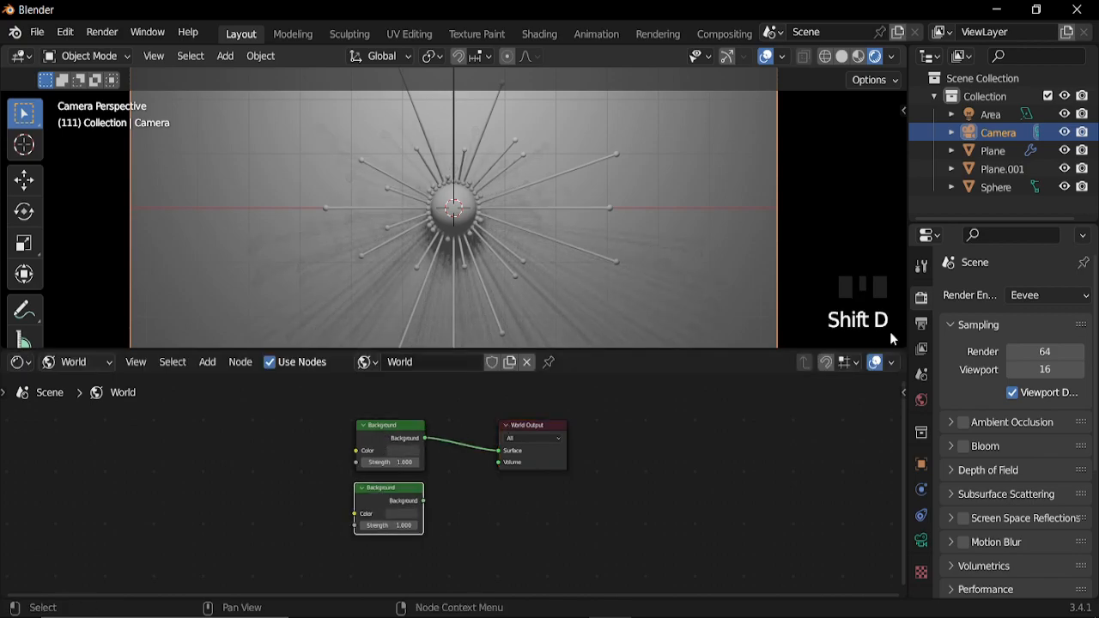
{"action": "right_click_drag", "start_coordinate": [404, 442], "coordinate": [391, 509], "text": "ctrl+shift"}
{"action": "left_click_drag", "start_coordinate": [557, 459], "coordinate": [657, 462]}
{"action": "middle_click_drag", "start_coordinate": [494, 545], "coordinate": [543, 410]}
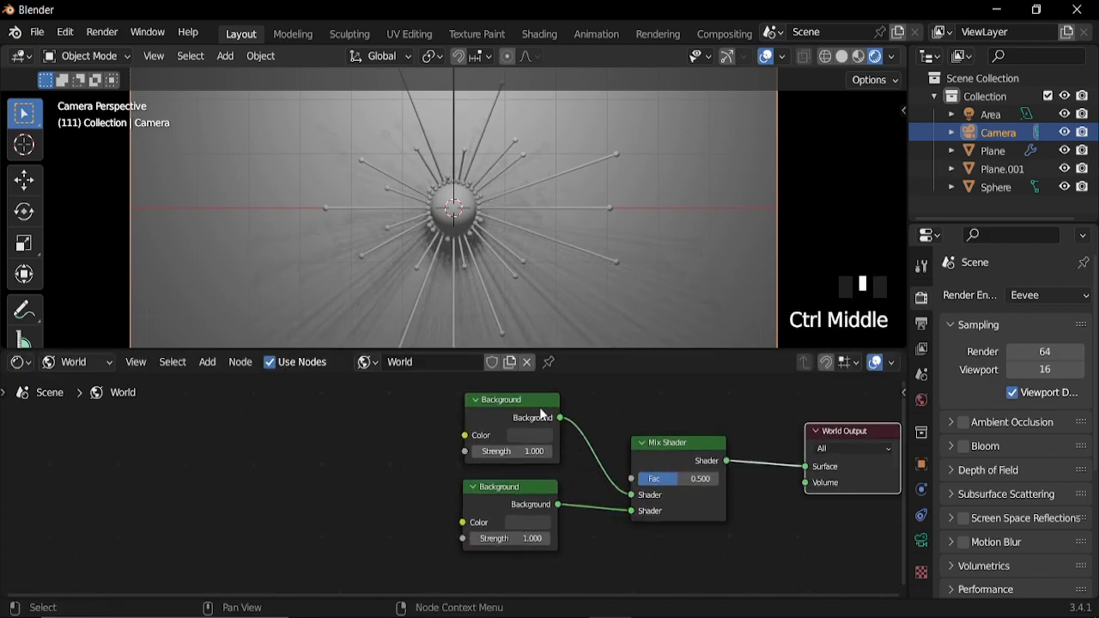
Add an Environment Texture with mapping nodes to the first Background and feed the Mapping vector from Object coordinates.
{"action": "left_click", "coordinate": [520, 402]}
{"action": "key", "text": "ctrl+t"}
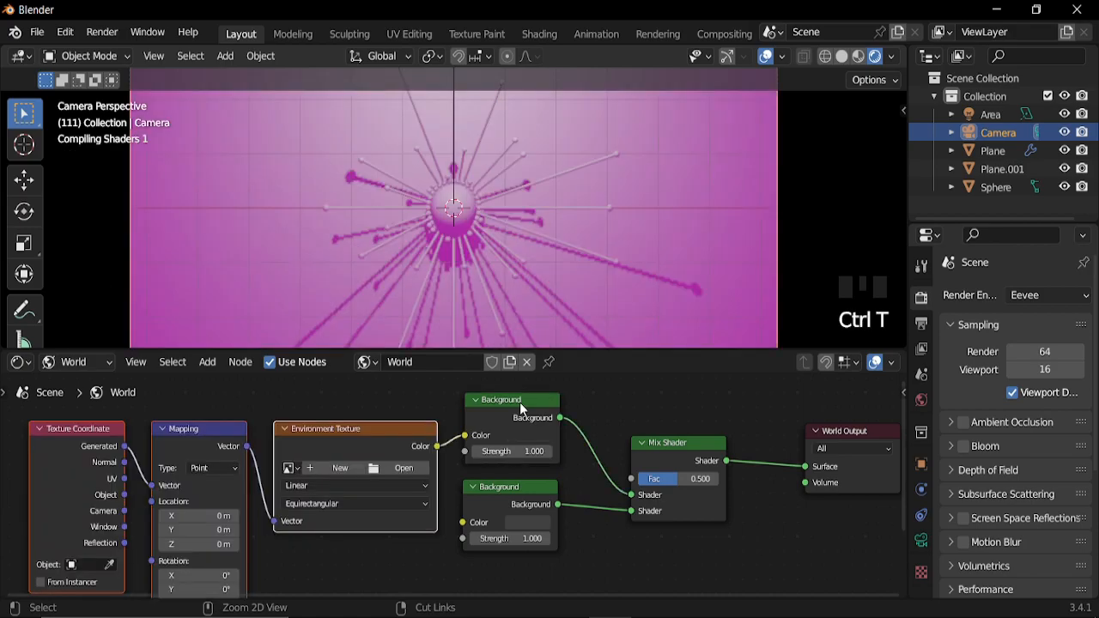
{"action": "middle_click_drag", "start_coordinate": [256, 512], "coordinate": [294, 451]}
{"action": "left_click_drag", "start_coordinate": [281, 435], "coordinate": [303, 443]}
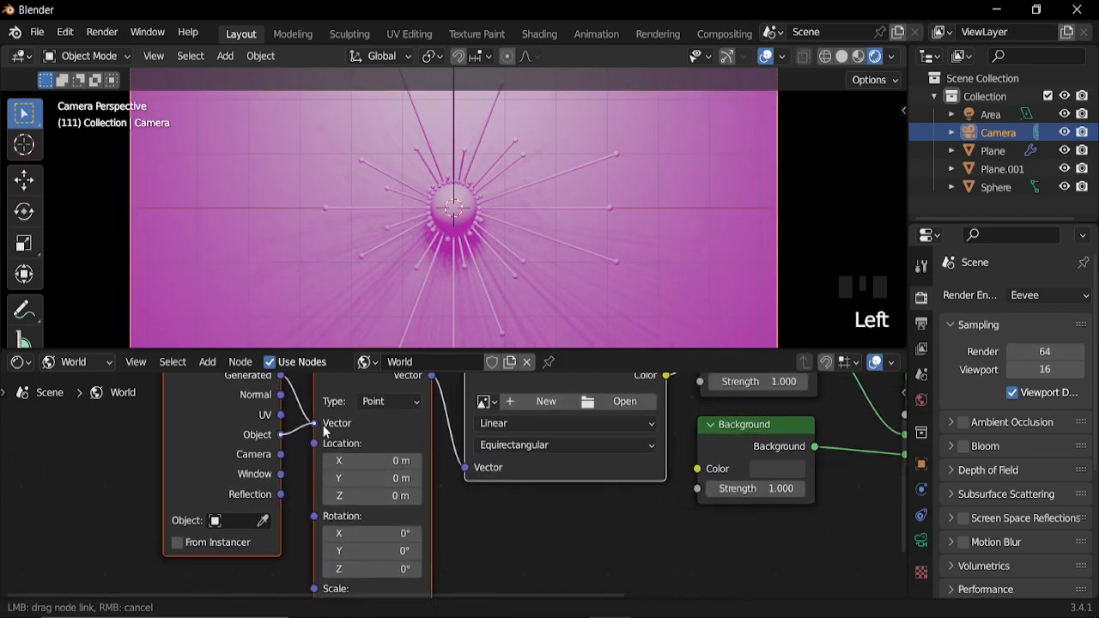
{"action": "left_click_drag", "start_coordinate": [384, 439], "coordinate": [384, 439]}
Set the Mapping node's rotation to -25° on Y and -20° on Z.
{"action": "middle_click_drag", "start_coordinate": [496, 545], "coordinate": [443, 483]}
{"action": "left_click", "coordinate": [417, 488]}
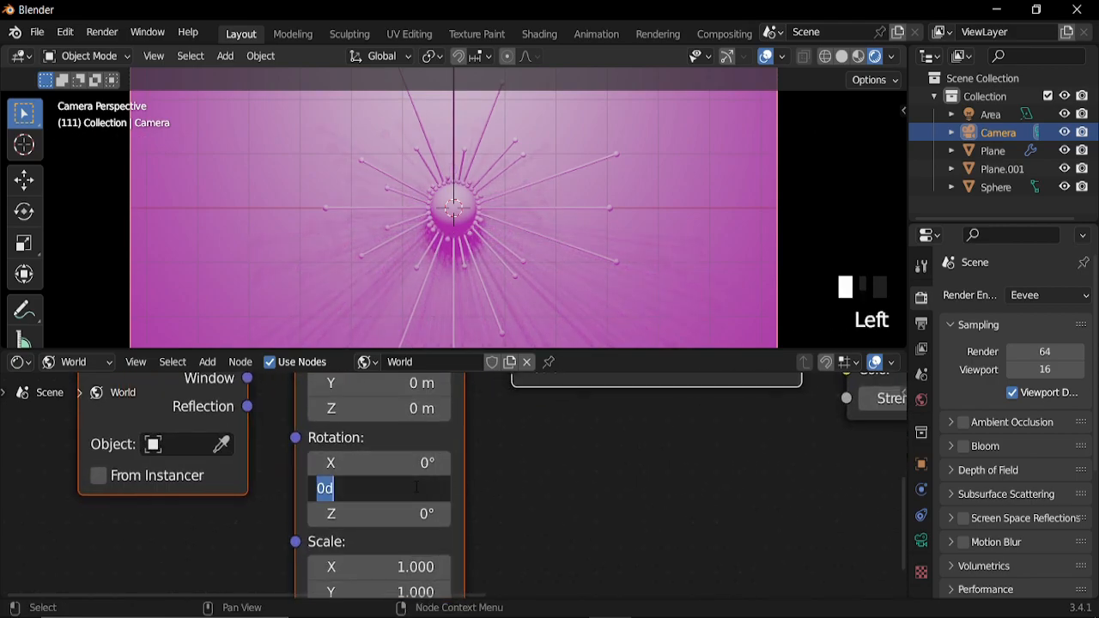
{"action": "key", "text": "Return"}
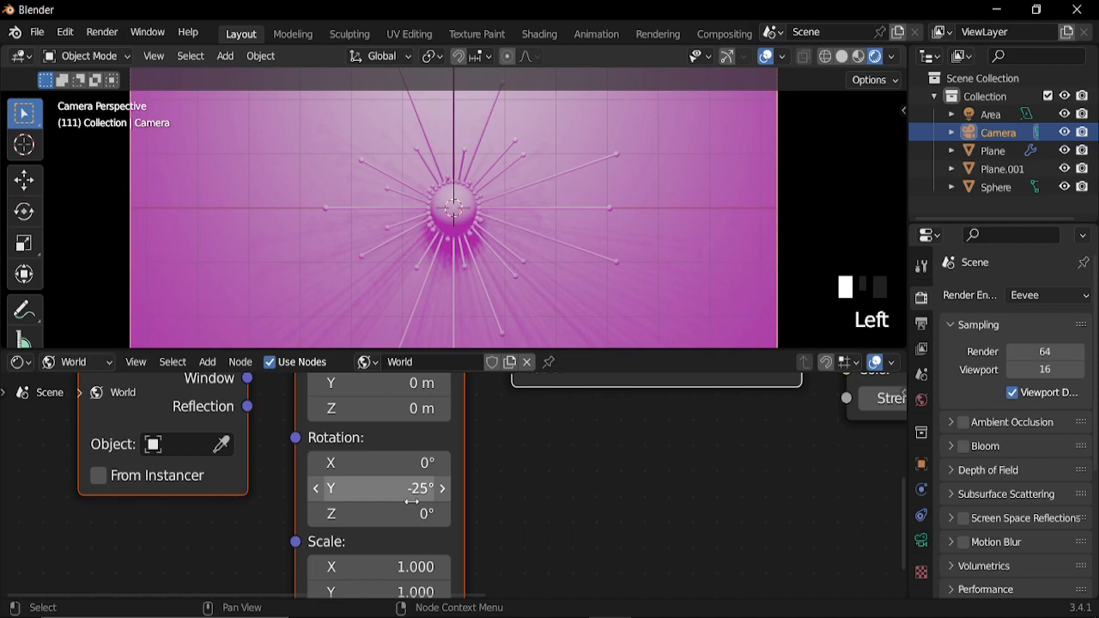
{"action": "left_click", "coordinate": [409, 513]}
{"action": "type", "text": "-20"}
{"action": "key", "text": "Return"}
Load cyclorama_hard_light_4k.hdr from the Downloads folder into the Environment Texture.
{"action": "scroll", "coordinate": [554, 471], "scroll_direction": "down", "scroll_amount": 2}
{"action": "mouse_move", "coordinate": [555, 471]}
{"action": "middle_mouse_down"}
{"action": "mouse_move", "coordinate": [593, 515]}
{"action": "mouse_move", "coordinate": [555, 488]}
{"action": "middle_mouse_up"}
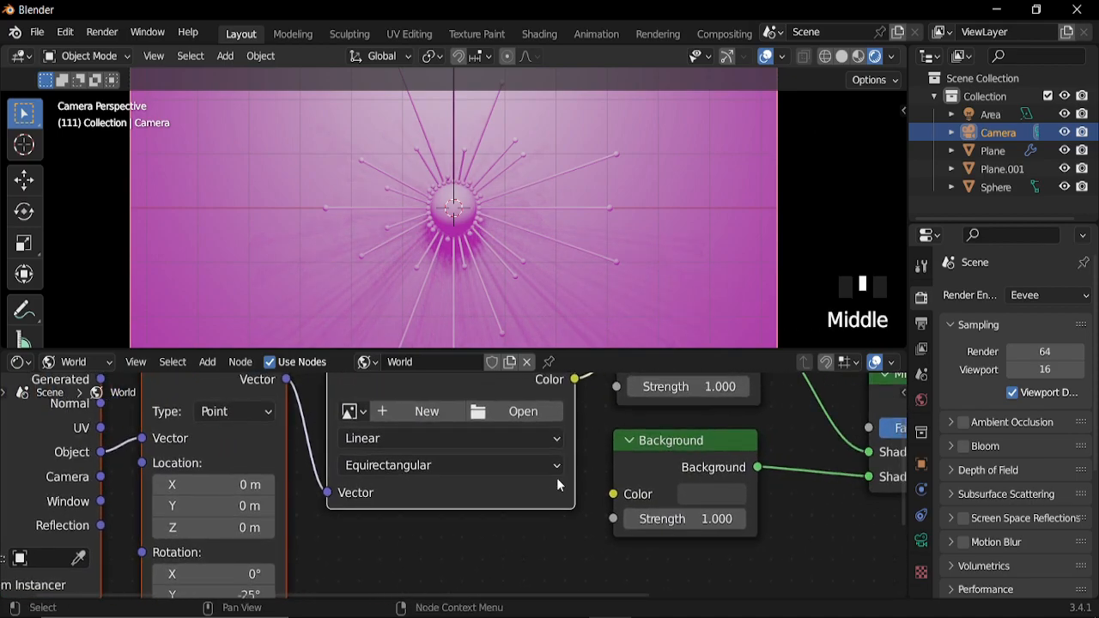
{"action": "scroll", "coordinate": [555, 488], "scroll_direction": "down", "scroll_amount": 5}
{"action": "left_click", "coordinate": [511, 436]}
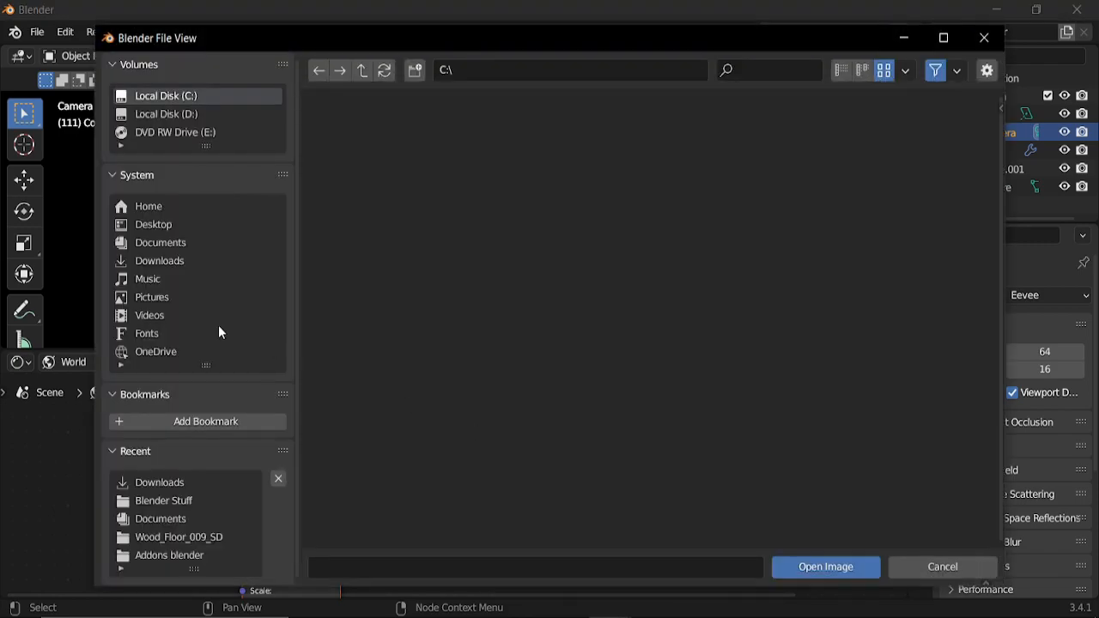
{"action": "left_click", "coordinate": [162, 261]}
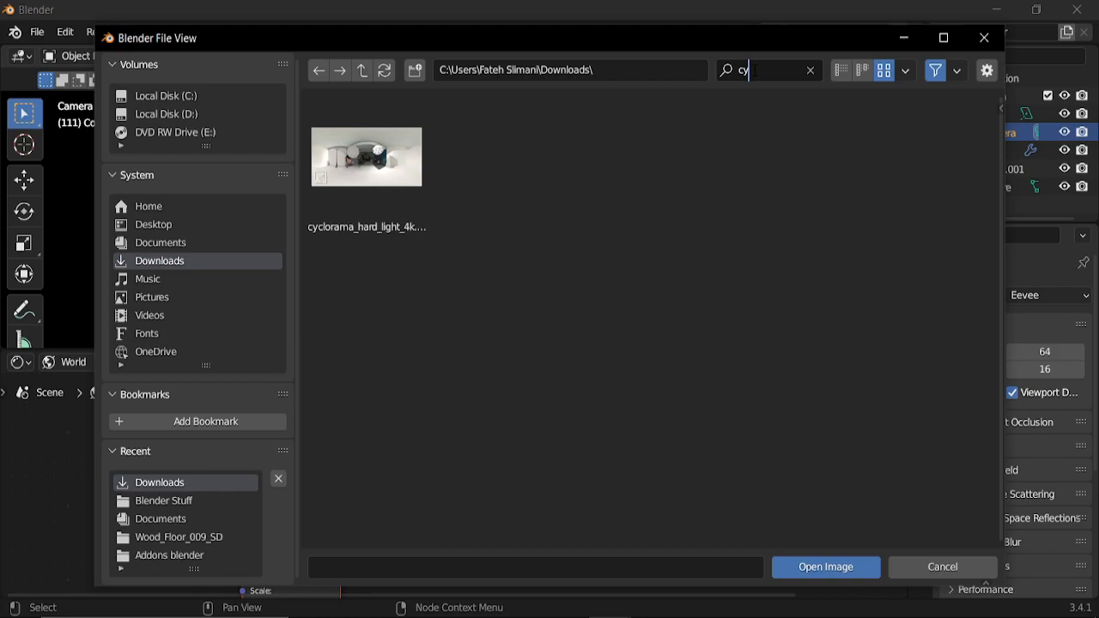
{"action": "left_click", "coordinate": [366, 159]}
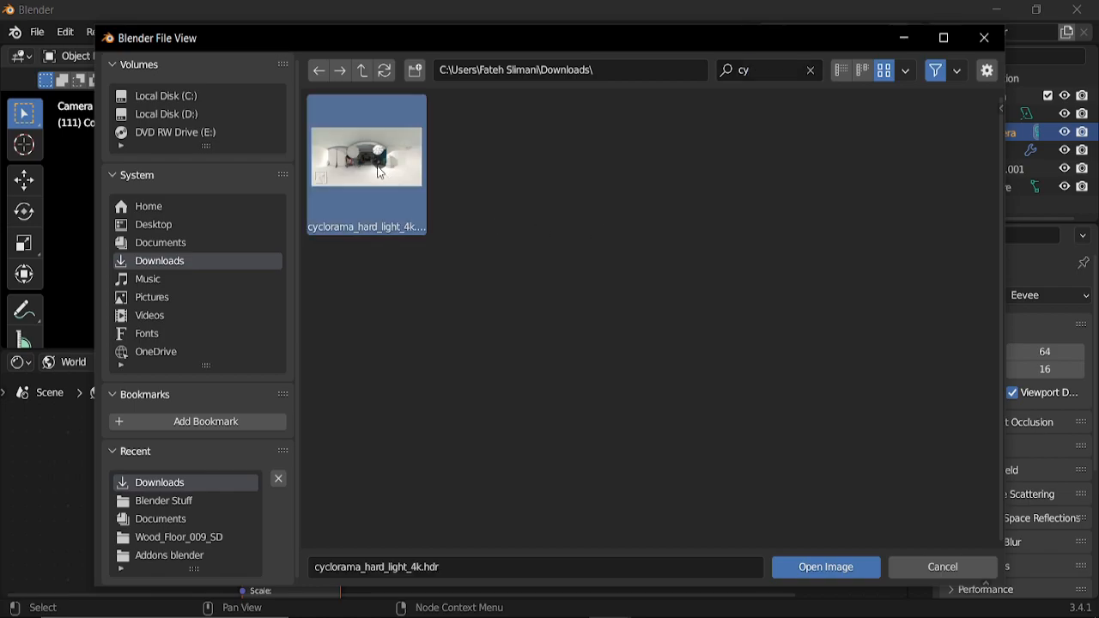
{"action": "left_click", "coordinate": [826, 567]}
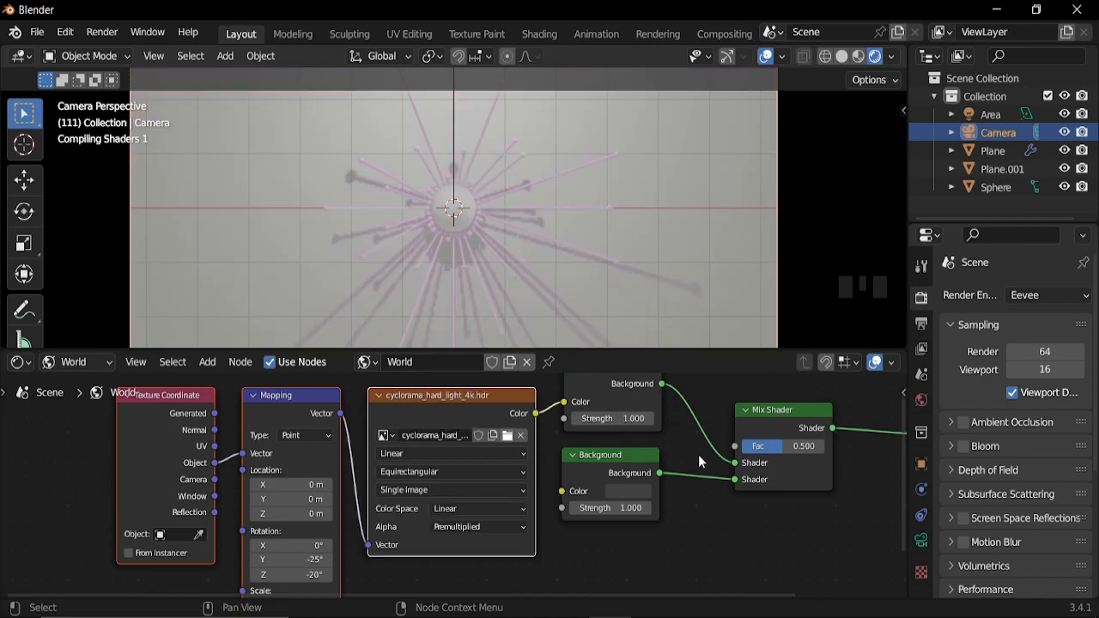
Add a Light Path node below the Backgrounds and link its Is Camera Ray output to the Mix Shader's Fac.
{"action": "scroll", "coordinate": [721, 520], "scroll_direction": "down", "scroll_amount": 3}
{"action": "middle_click_drag", "start_coordinate": [720, 528], "coordinate": [655, 411]}
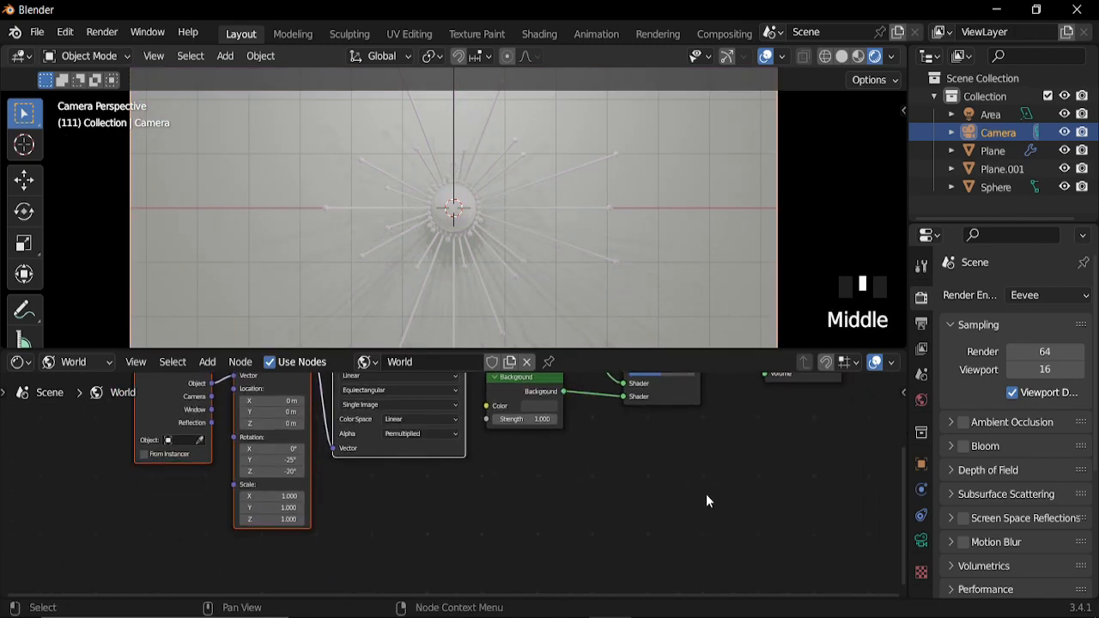
{"action": "key", "text": "shift+a"}
{"action": "left_click", "coordinate": [628, 407]}
{"action": "type", "text": "l"}
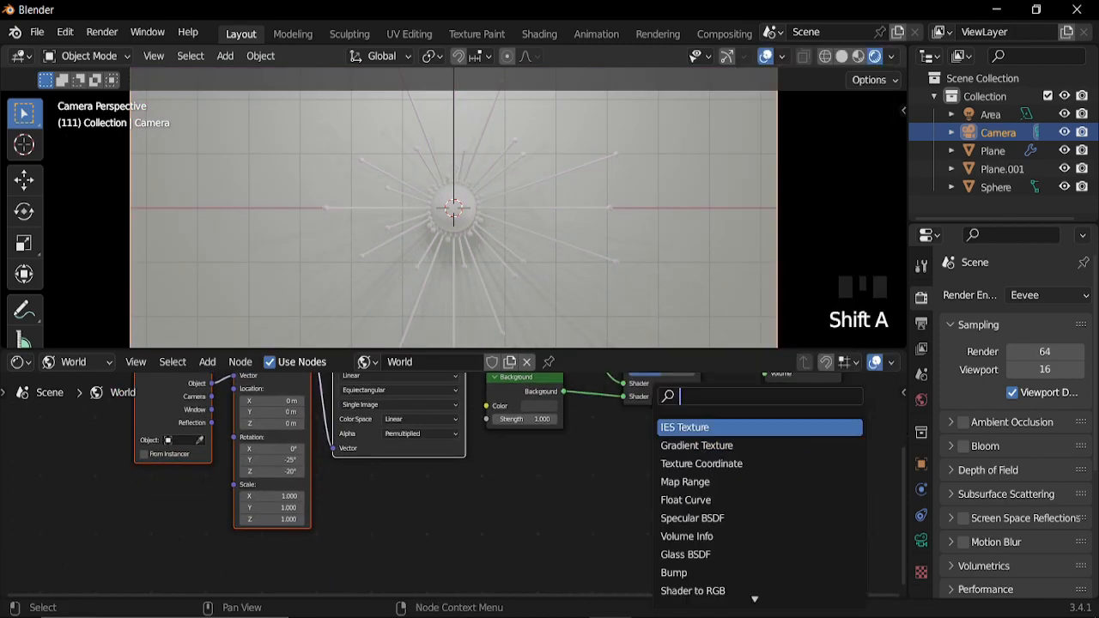
{"action": "key", "text": "Return"}
{"action": "left_click", "coordinate": [481, 481]}
{"action": "middle_click_drag", "start_coordinate": [577, 454], "coordinate": [523, 491]}
{"action": "left_click_drag", "start_coordinate": [509, 495], "coordinate": [568, 462]}
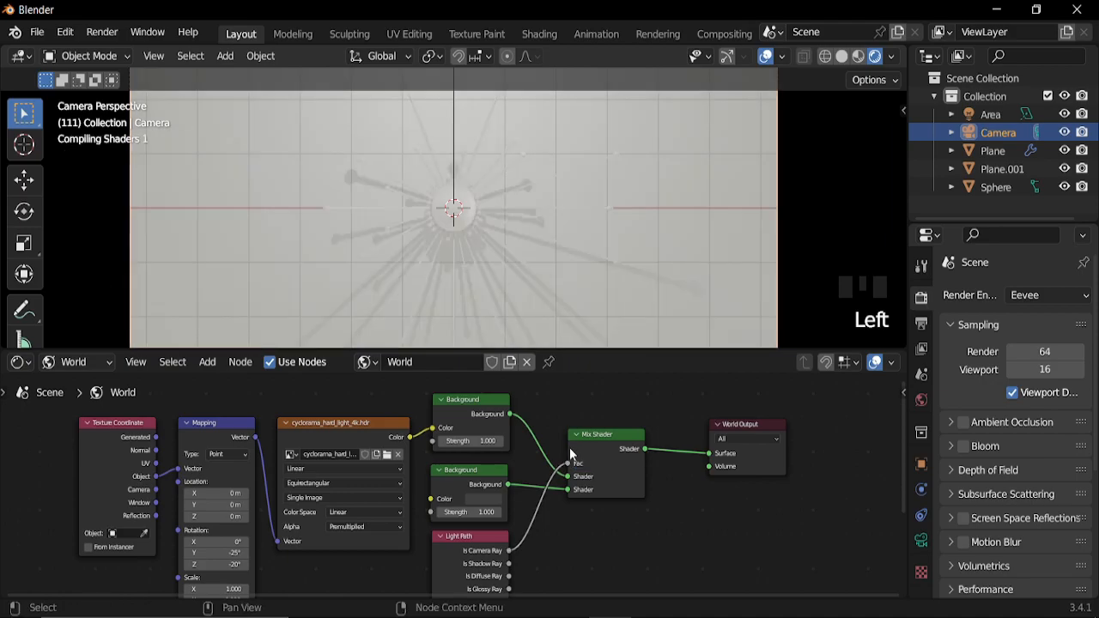
Check the camera view without overlays, select the tubes object, restore the overlays and show its object material nodes.
{"action": "left_click", "coordinate": [763, 57]}
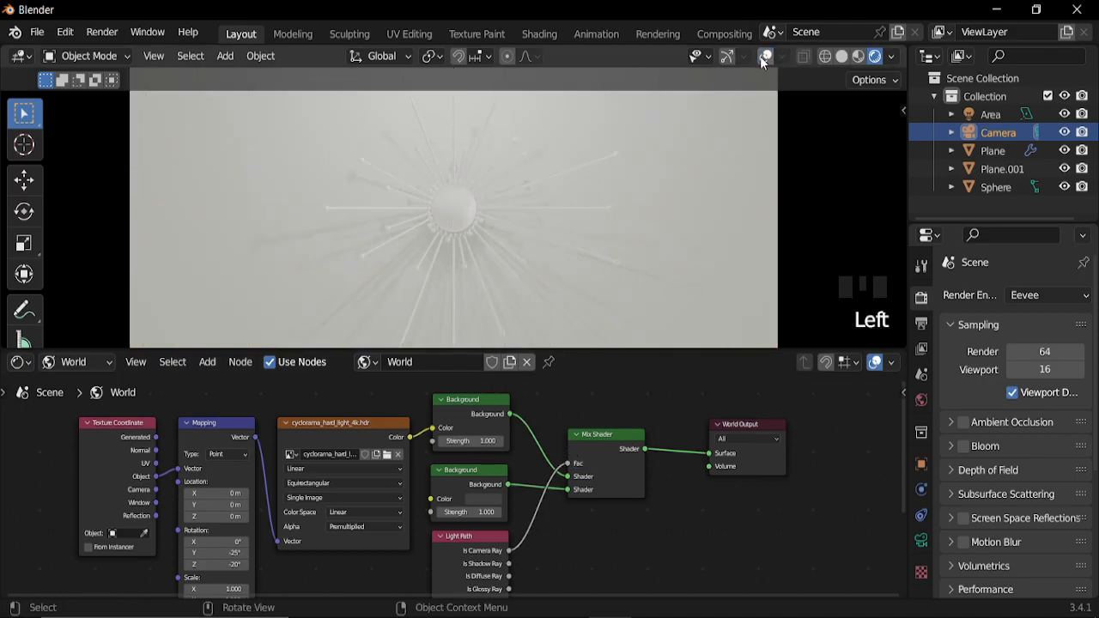
{"action": "left_click", "coordinate": [467, 238]}
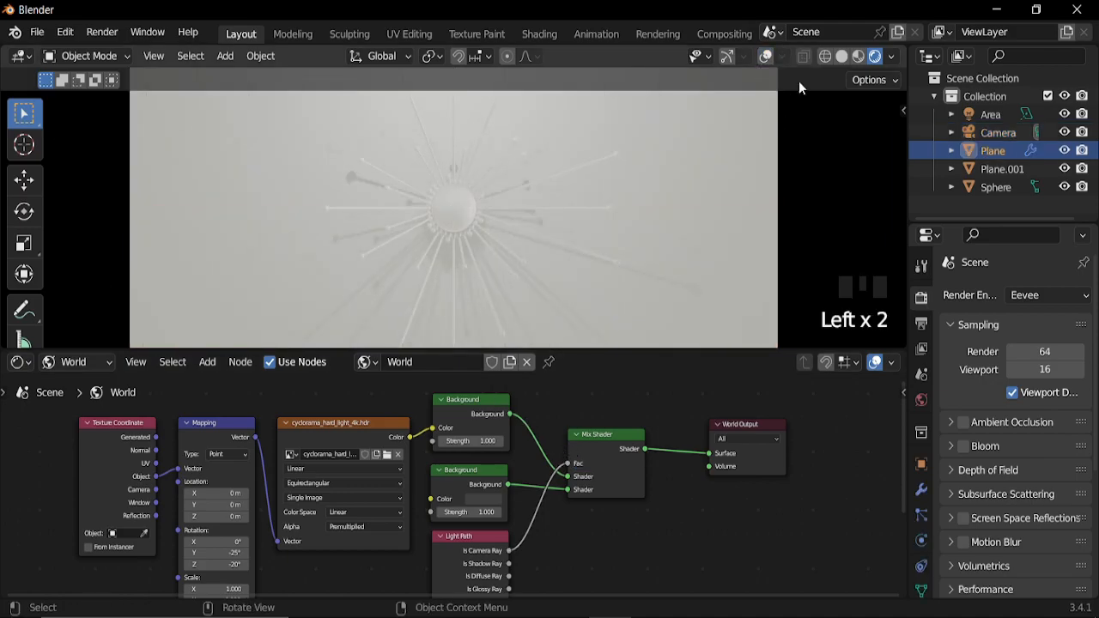
{"action": "left_click", "coordinate": [764, 57]}
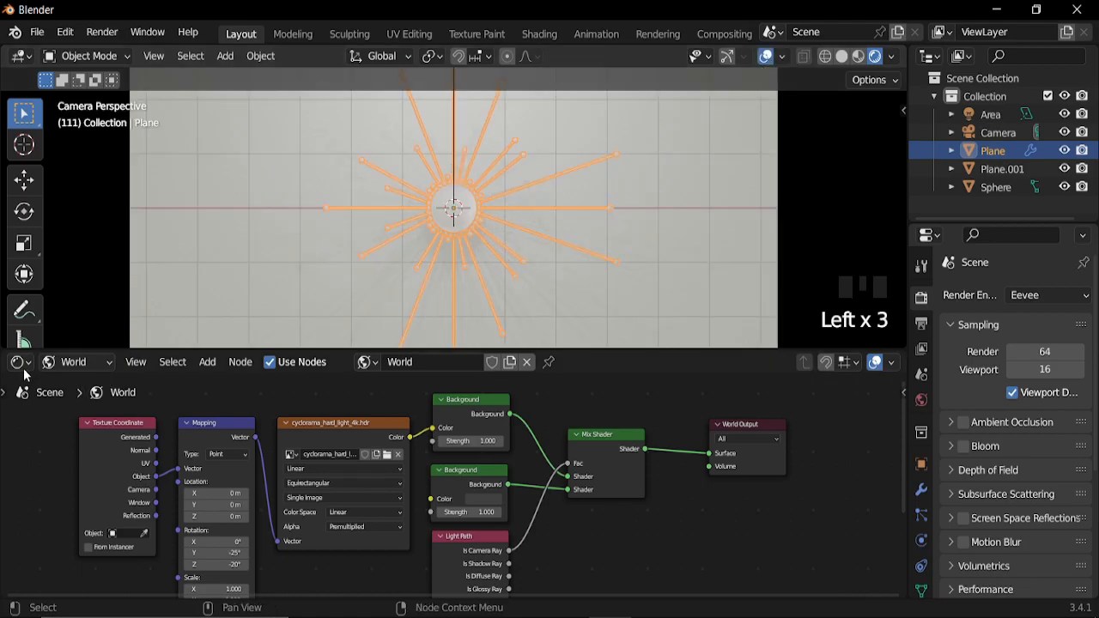
{"action": "left_click_drag", "start_coordinate": [78, 368], "coordinate": [91, 387]}
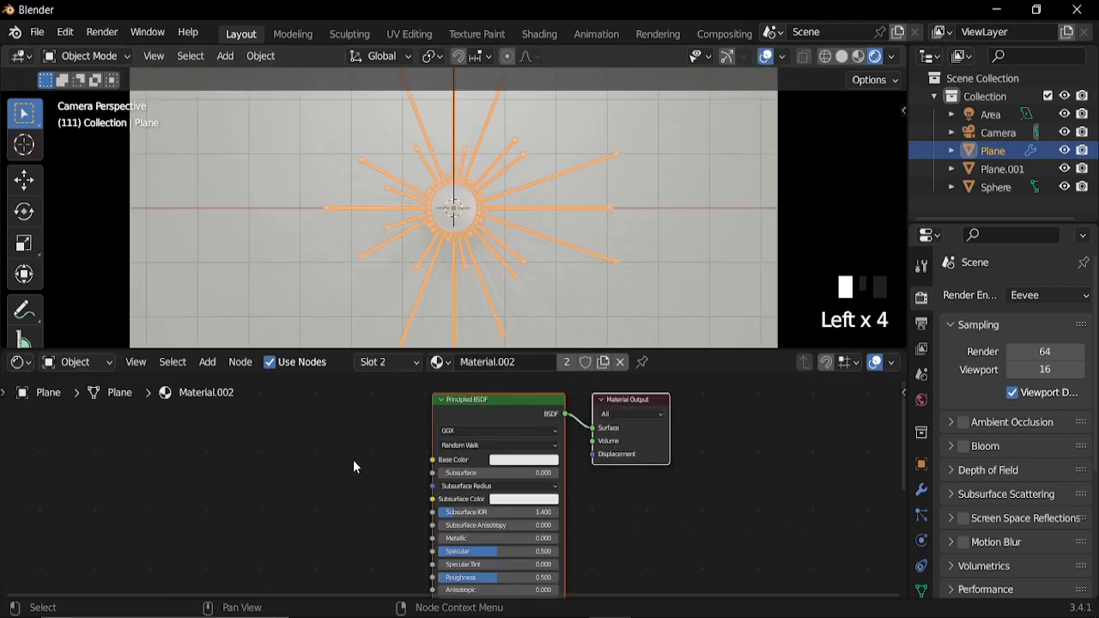
{"action": "scroll", "coordinate": [422, 482], "scroll_direction": "down", "scroll_amount": 3}
{"action": "middle_click_drag", "start_coordinate": [421, 482], "coordinate": [508, 390]}
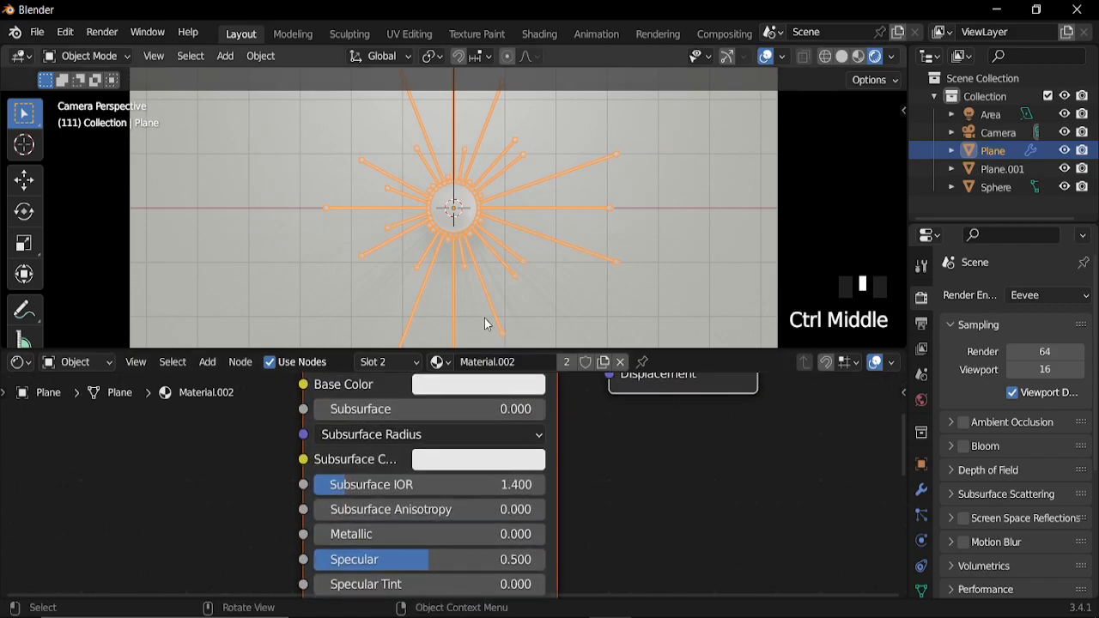
Add an Object Info node beside the Principled BSDF in Material.002.
{"action": "middle_click_drag", "start_coordinate": [487, 402], "coordinate": [567, 485]}
{"action": "key", "text": "shift+a"}
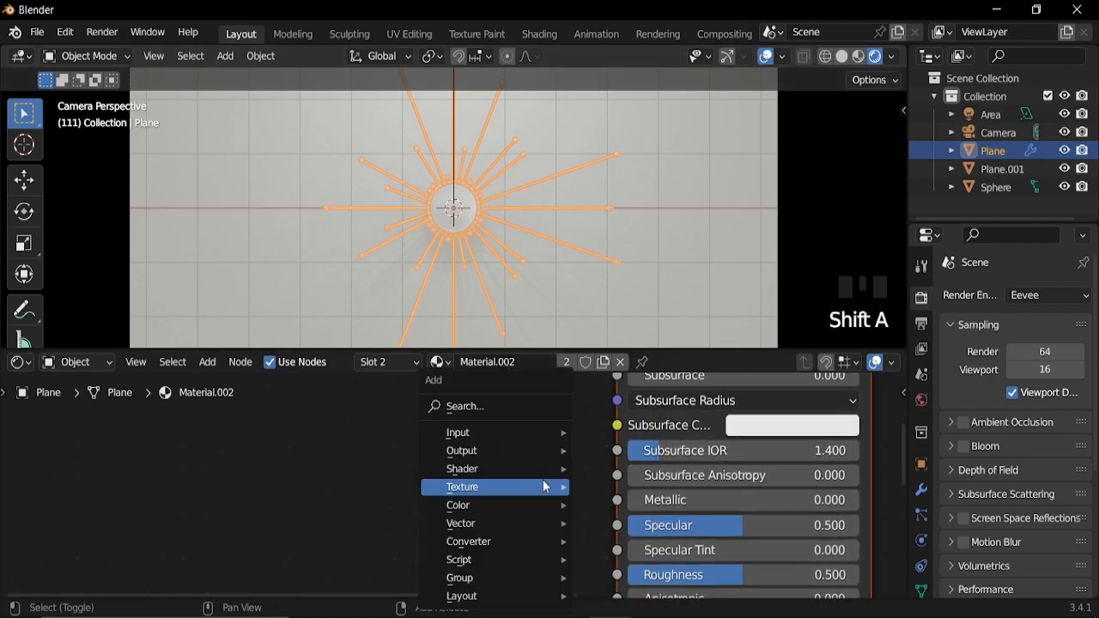
{"action": "left_click", "coordinate": [499, 406]}
{"action": "type", "text": "ob"}
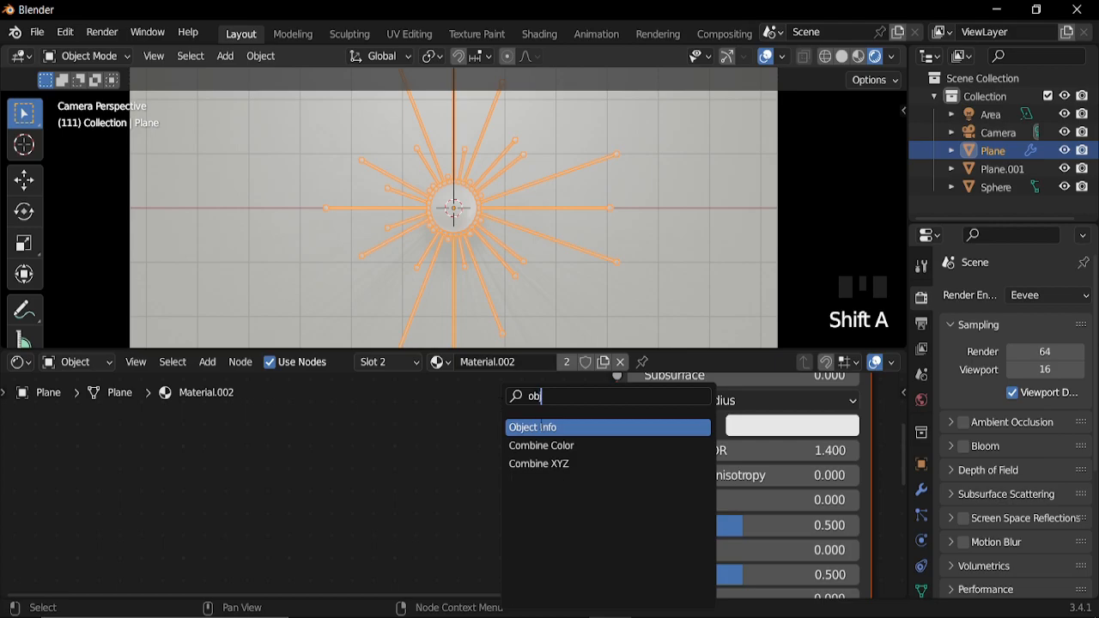
{"action": "key", "text": "Return"}
{"action": "left_click", "coordinate": [157, 451]}
Add a ColorRamp node and link the Object Info's Random output to its Fac.
{"action": "key", "text": "shift+a"}
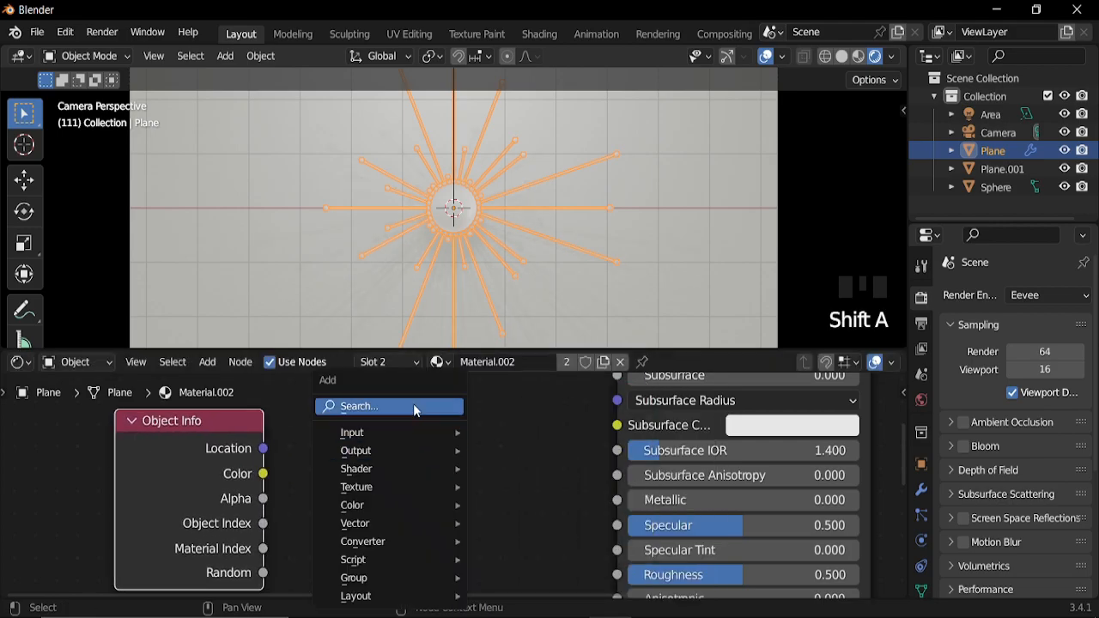
{"action": "left_click", "coordinate": [413, 406]}
{"action": "type", "text": "co"}
{"action": "key", "text": "Return"}
{"action": "left_click", "coordinate": [402, 431]}
{"action": "middle_click_drag", "start_coordinate": [340, 573], "coordinate": [383, 503]}
{"action": "left_click_drag", "start_coordinate": [308, 501], "coordinate": [407, 539]}
Move the Object Info and ColorRamp nodes away from the shader and link the ramp's Color to Base Color.
{"action": "scroll", "coordinate": [429, 419], "scroll_direction": "down", "scroll_amount": 11}
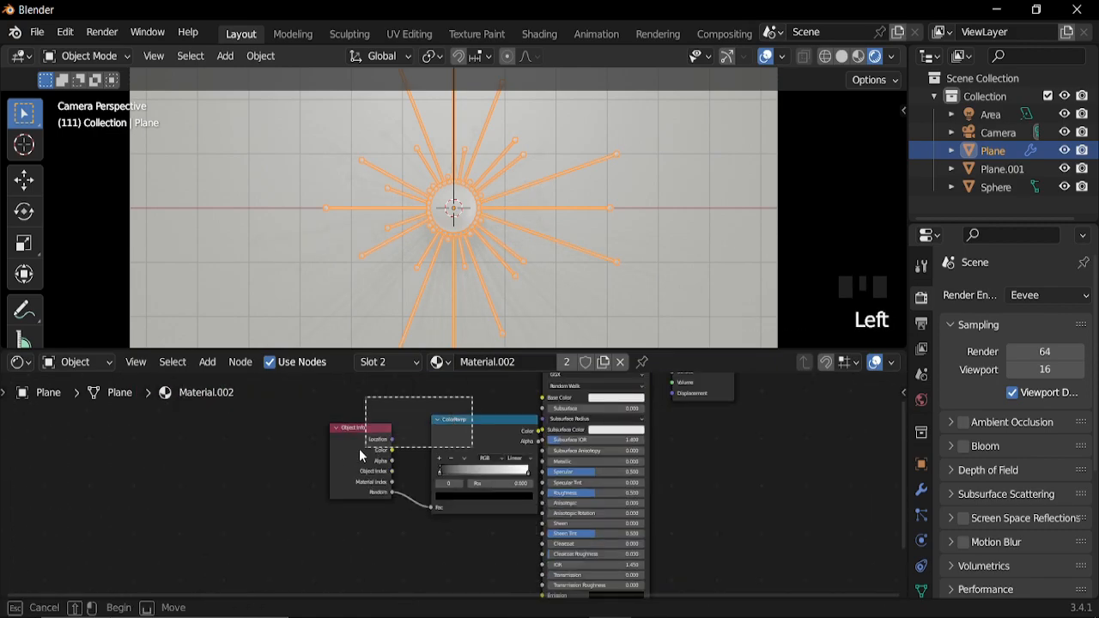
{"action": "left_click_drag", "start_coordinate": [452, 435], "coordinate": [356, 426]}
{"action": "middle_click_drag", "start_coordinate": [465, 441], "coordinate": [398, 453]}
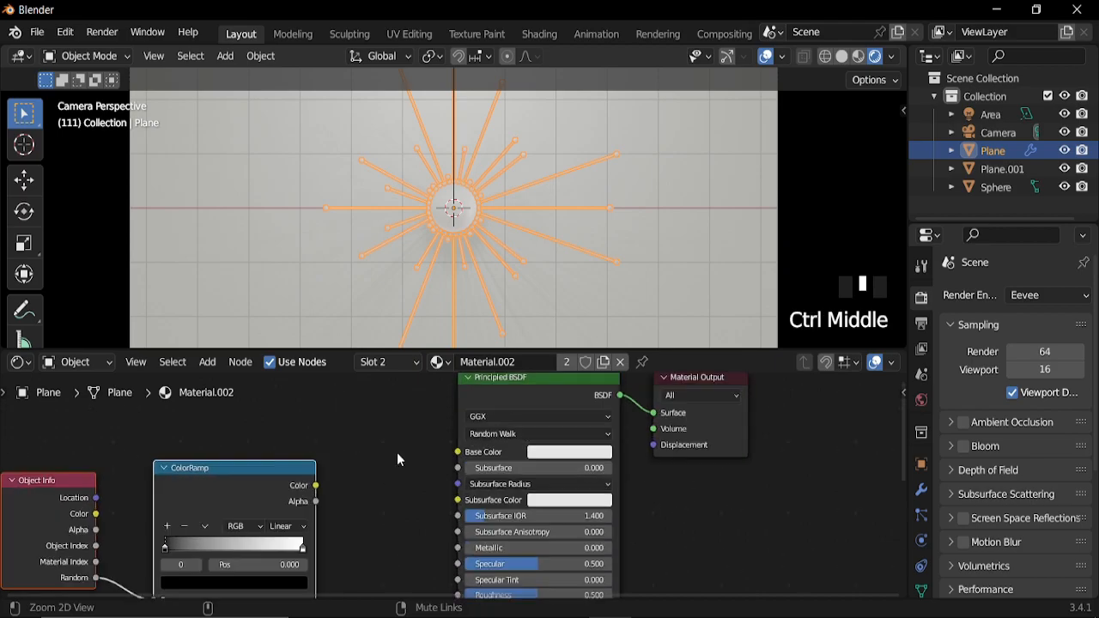
{"action": "left_click_drag", "start_coordinate": [317, 485], "coordinate": [459, 454]}
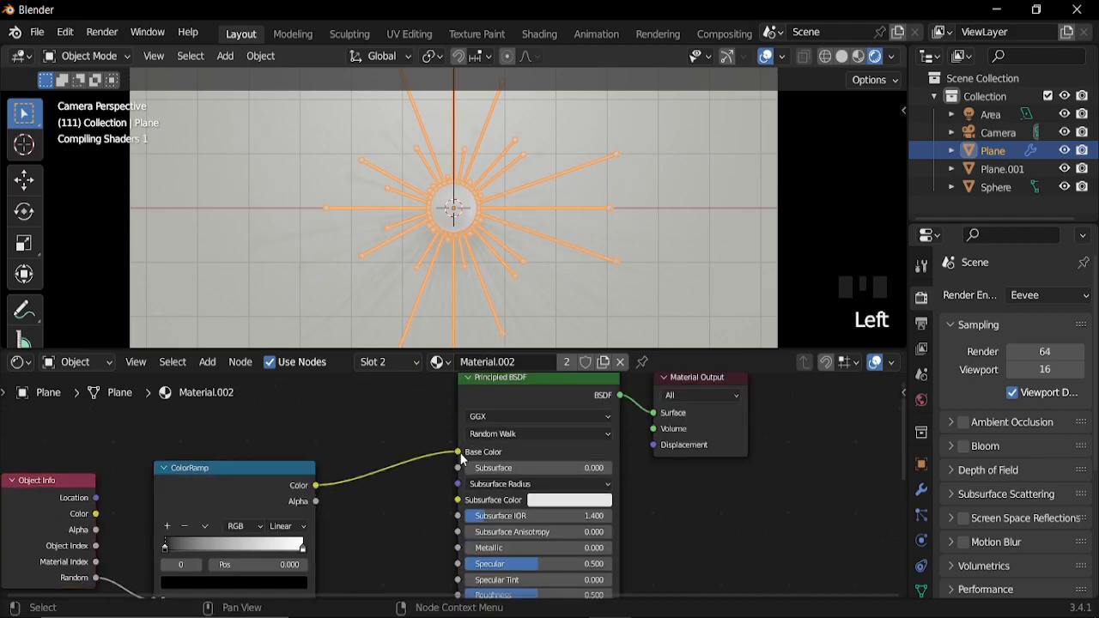
Hide the viewport overlays in the camera view.
{"action": "middle_click", "coordinate": [391, 510]}
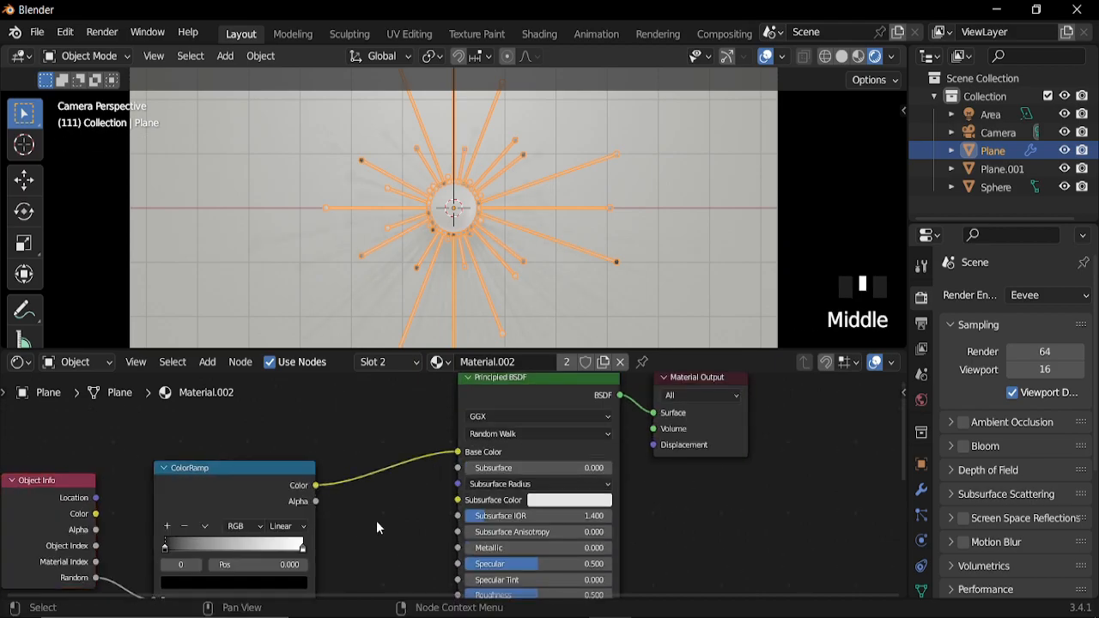
{"action": "middle_click_drag", "start_coordinate": [380, 520], "coordinate": [467, 456]}
{"action": "left_click", "coordinate": [766, 58]}
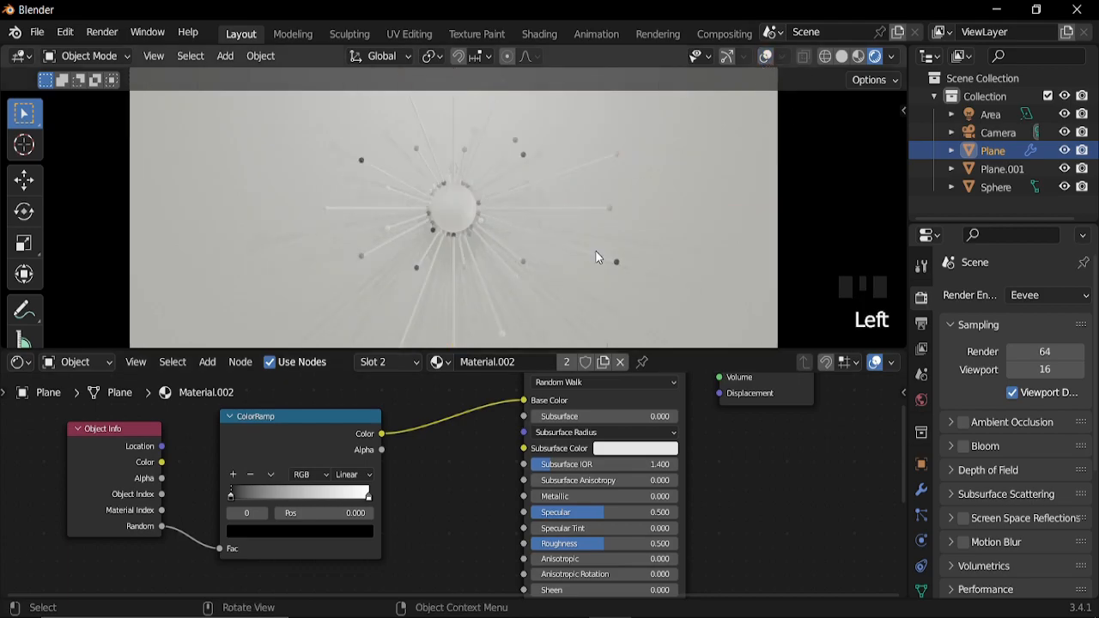
Add two stops to the ColorRamp in Material.002 and distribute all stops evenly.
{"action": "middle_click_drag", "start_coordinate": [382, 478], "coordinate": [477, 440]}
{"action": "middle_click_drag", "start_coordinate": [438, 490], "coordinate": [418, 444], "text": "ctrl"}
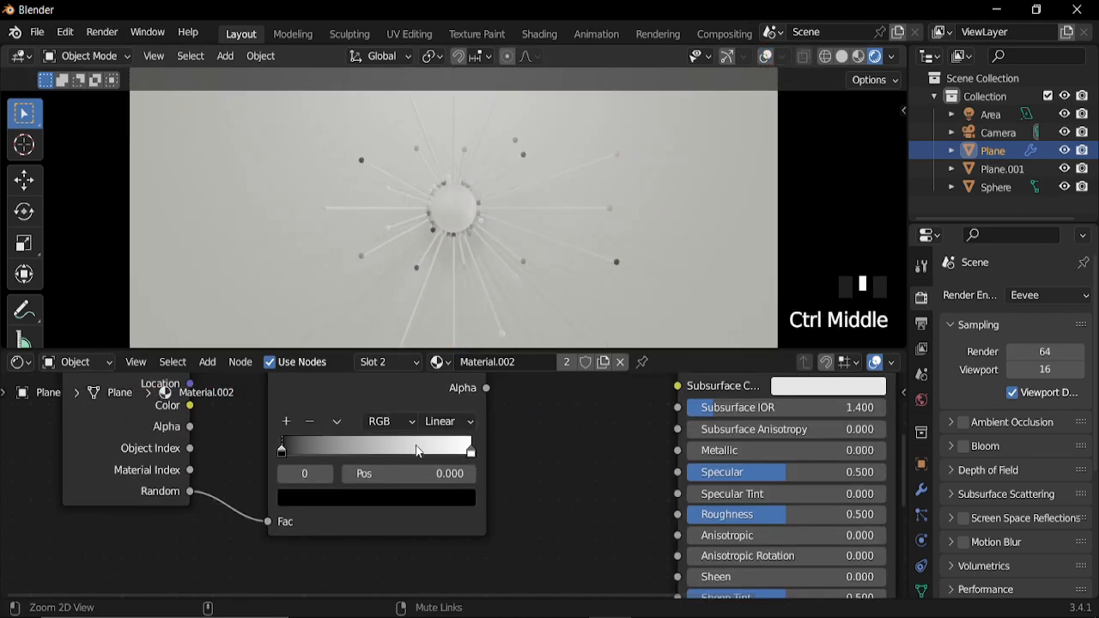
{"action": "left_click", "coordinate": [289, 423]}
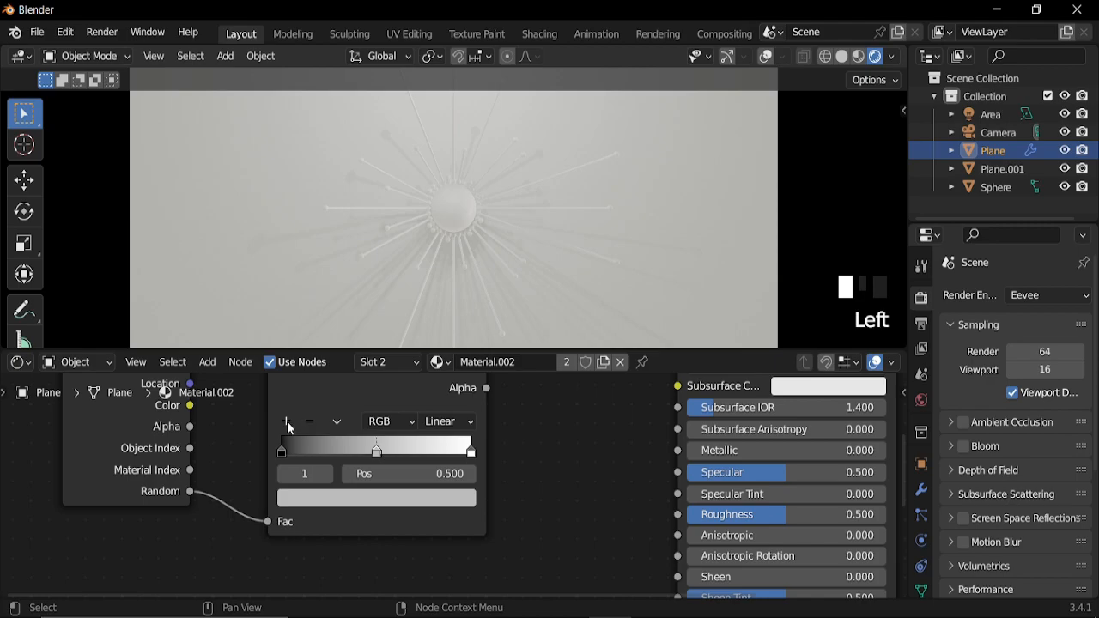
{"action": "left_click", "coordinate": [287, 420]}
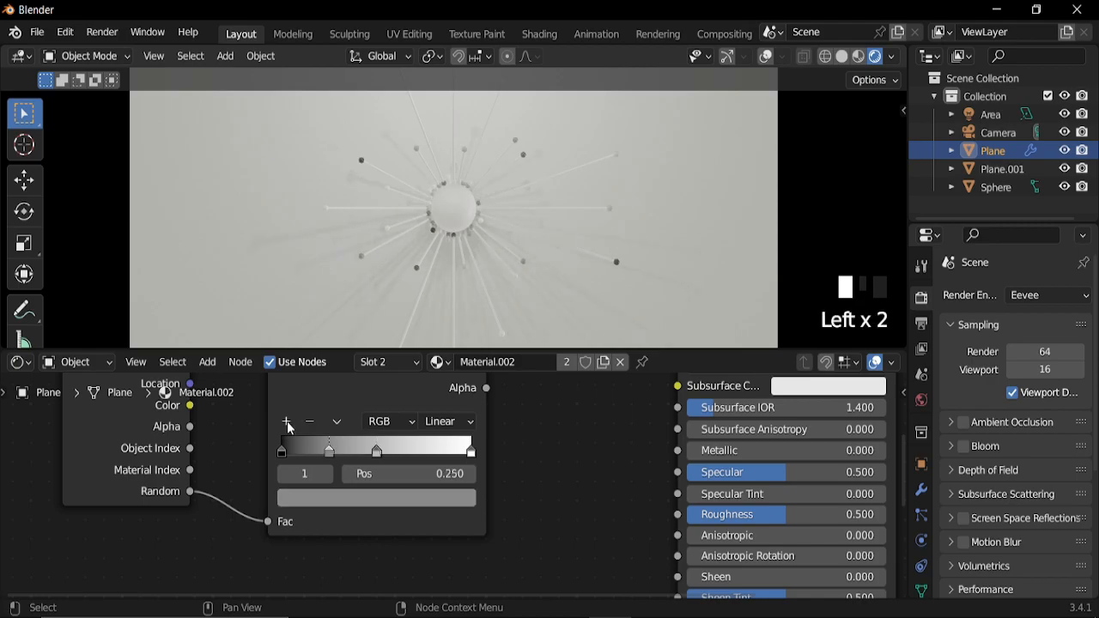
{"action": "left_click", "coordinate": [337, 421]}
{"action": "left_click", "coordinate": [383, 482]}
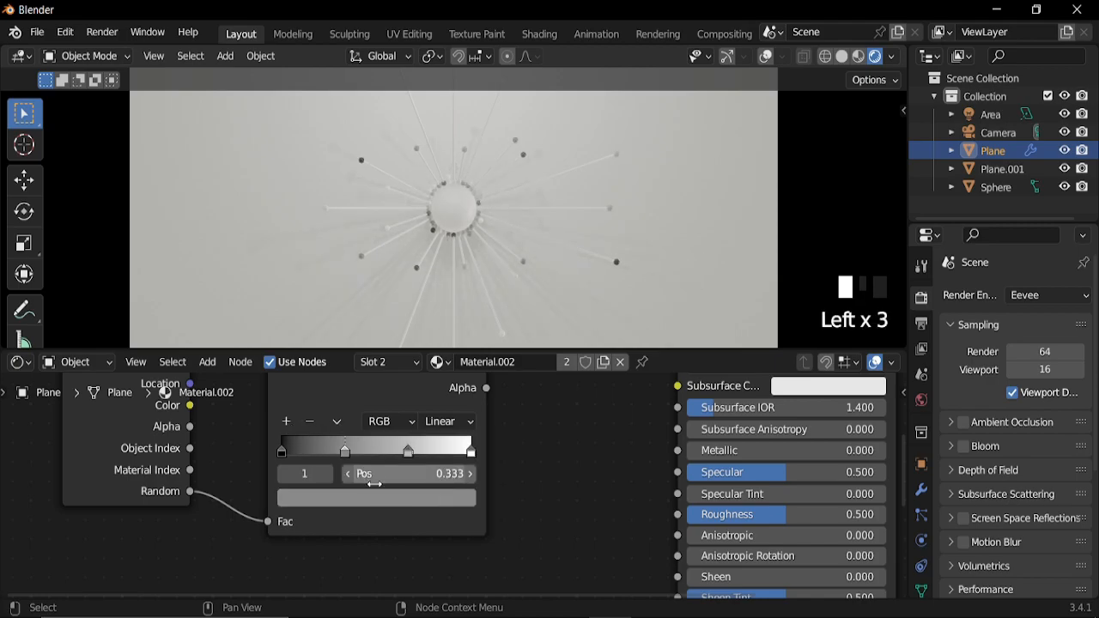
Color the ramp stop at position 0.333 orange.
{"action": "left_click", "coordinate": [384, 499]}
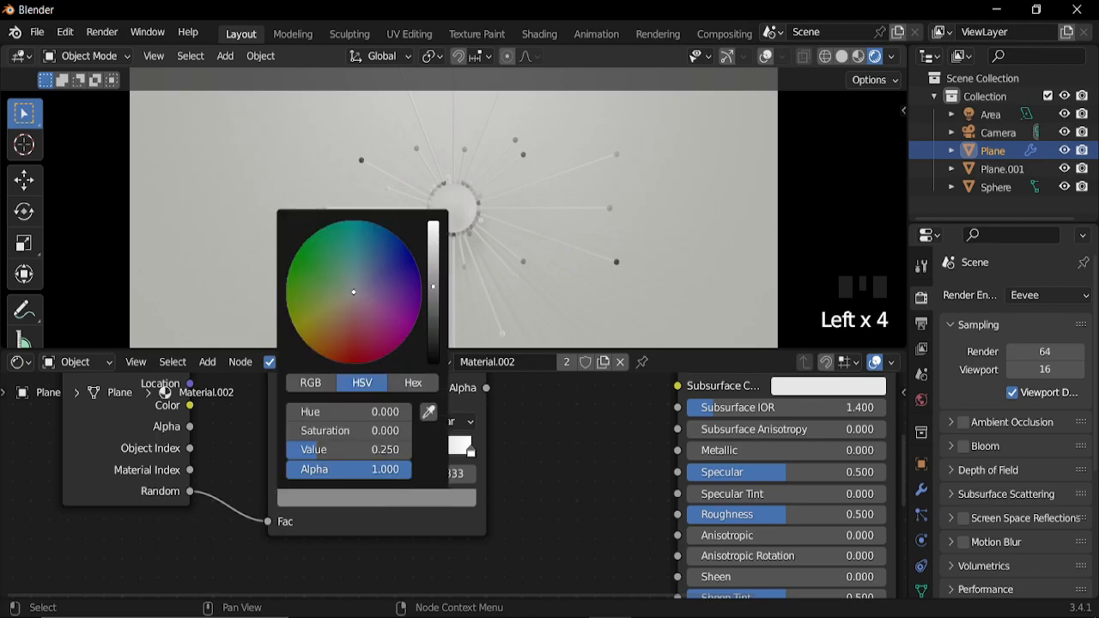
{"action": "scroll", "coordinate": [316, 357], "scroll_direction": "up", "scroll_amount": 8}
{"action": "left_click", "coordinate": [322, 347]}
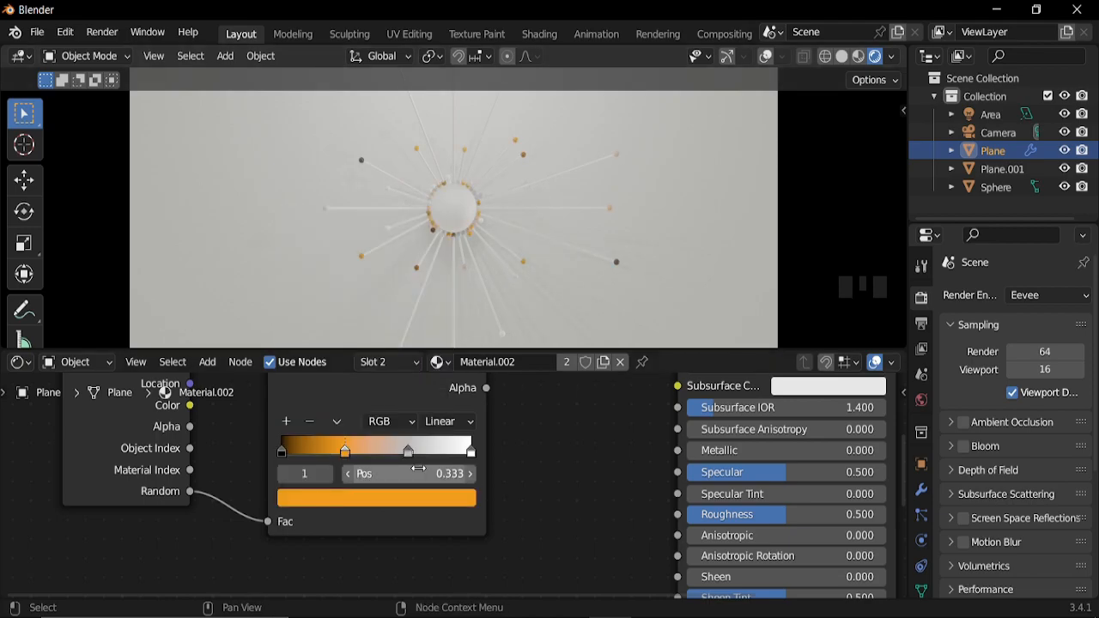
Color the ramp stop at 0.667 blue with Hue 0.665, Saturation 0.994 and Value 1, and preview the animation.
{"action": "left_click", "coordinate": [413, 455]}
{"action": "left_click", "coordinate": [422, 500]}
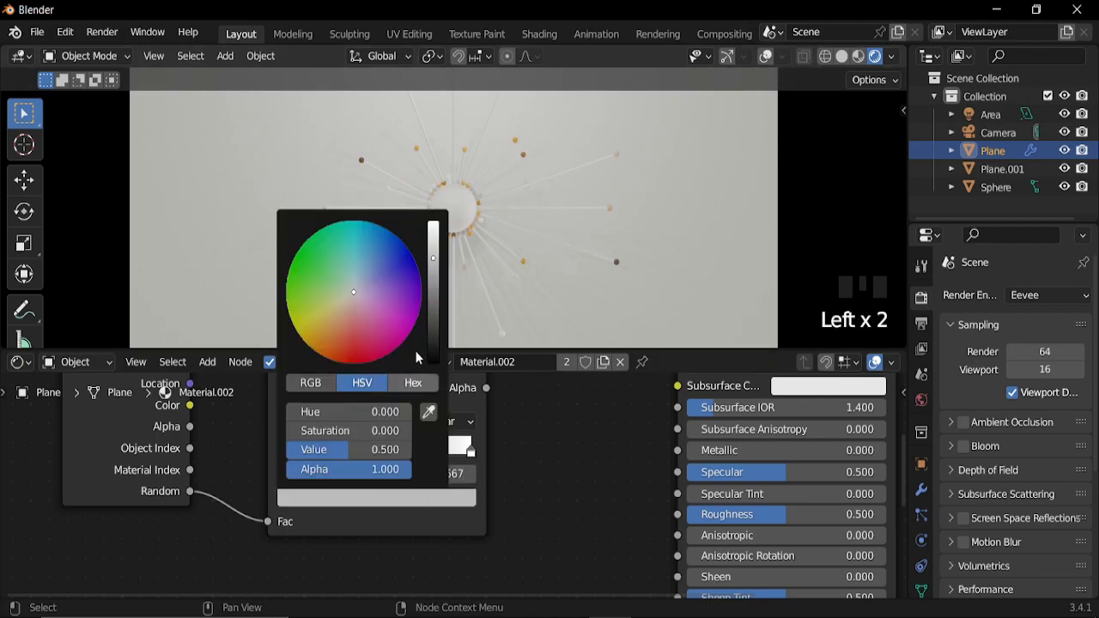
{"action": "left_click", "coordinate": [408, 260]}
{"action": "left_click_drag", "start_coordinate": [433, 265], "coordinate": [434, 225]}
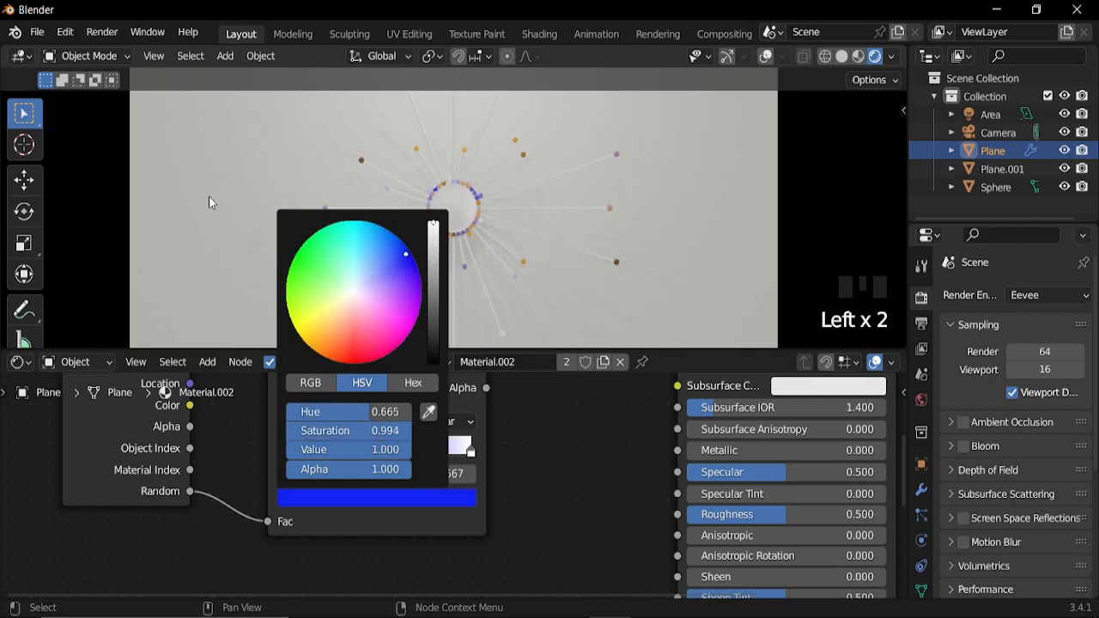
{"action": "key", "text": "space"}
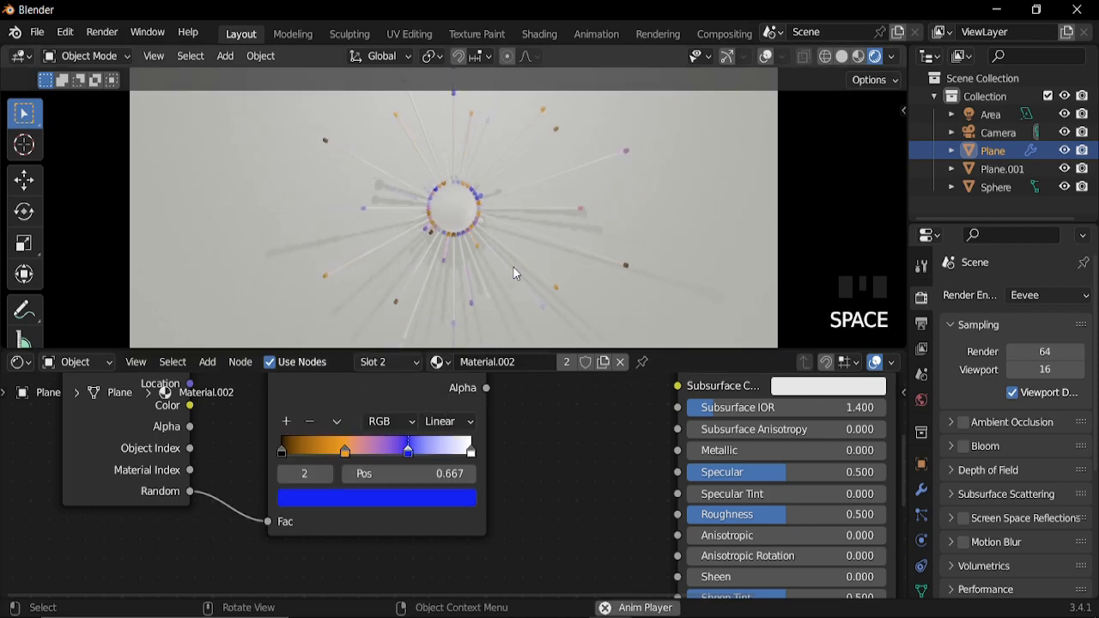
{"action": "key", "text": "space"}
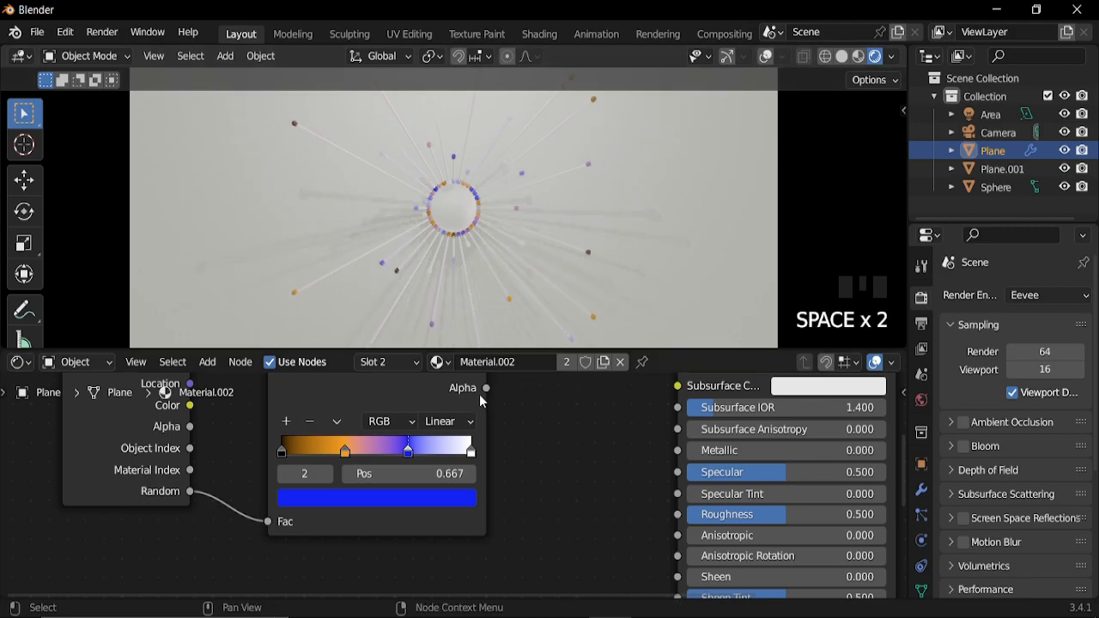
Switch the tubes object's Slot 2 to the material named Material and set its Metallic to 0.458.
{"action": "left_click", "coordinate": [448, 367]}
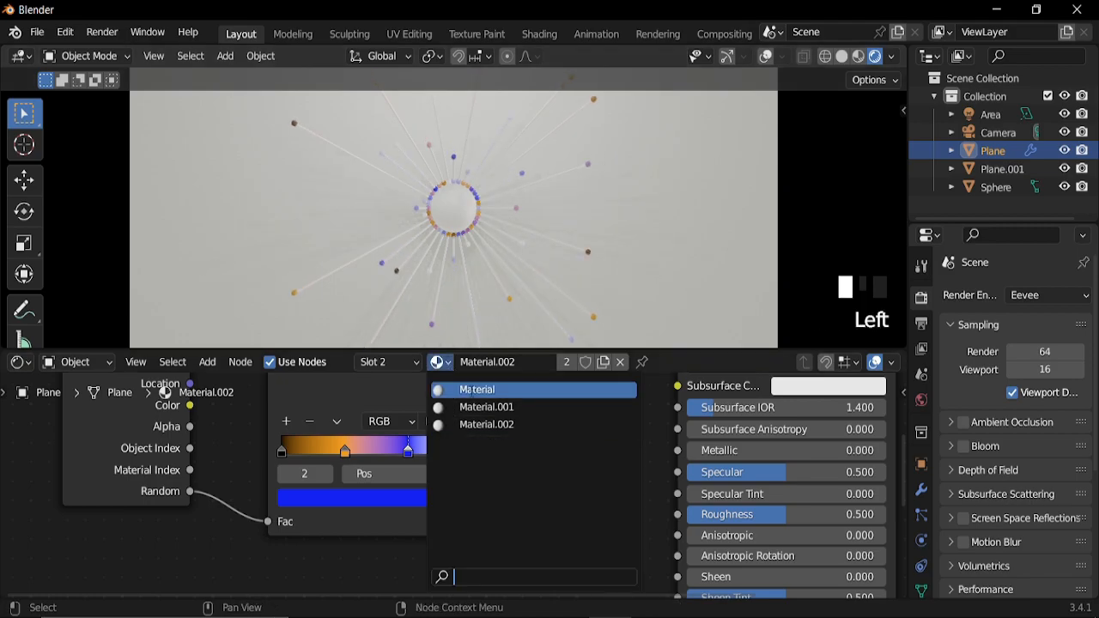
{"action": "left_click", "coordinate": [503, 395]}
{"action": "scroll", "coordinate": [605, 454], "scroll_direction": "down", "scroll_amount": 3}
{"action": "middle_click", "coordinate": [590, 450]}
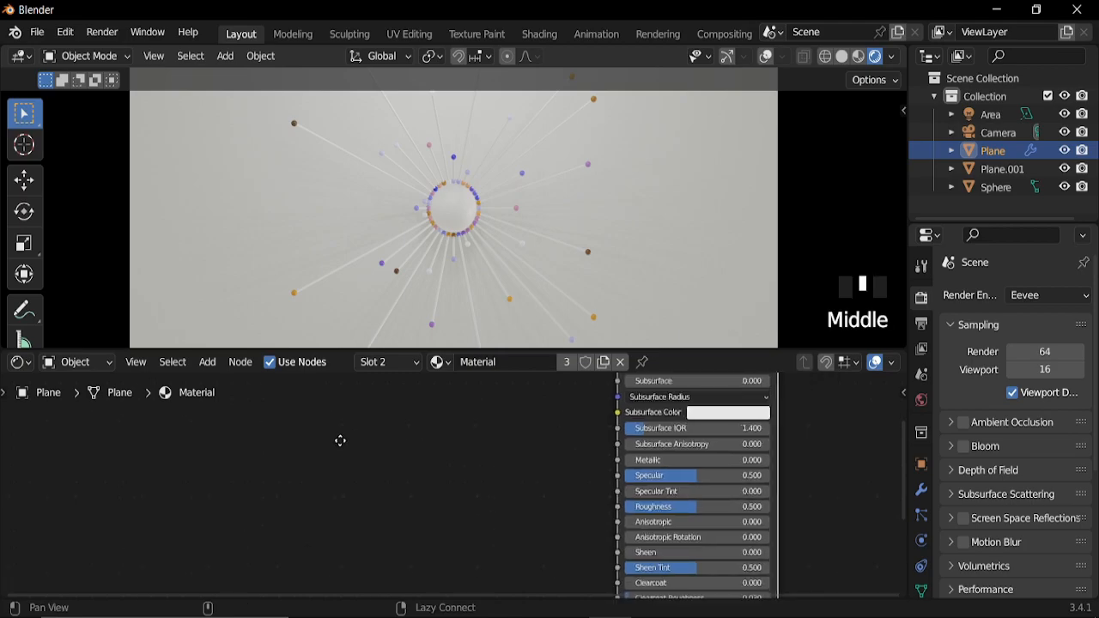
{"action": "middle_click_drag", "start_coordinate": [589, 449], "coordinate": [366, 429]}
{"action": "left_click_drag", "start_coordinate": [366, 429], "coordinate": [424, 433]}
{"action": "middle_click_drag", "start_coordinate": [511, 496], "coordinate": [536, 461]}
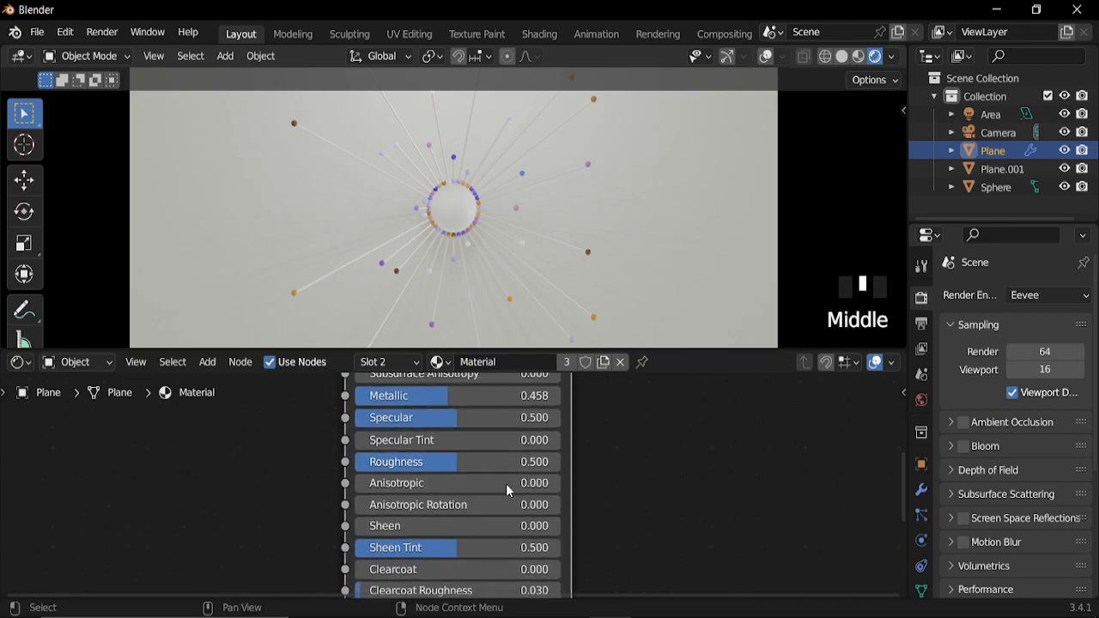
Lower the Roughness of Material to about 0.33 and darken its Base Color to a grey with Value 0.301.
{"action": "mouse_move", "coordinate": [445, 462]}
{"action": "left_mouse_down"}
{"action": "mouse_move", "coordinate": [429, 462]}
{"action": "mouse_move", "coordinate": [459, 455]}
{"action": "left_mouse_up"}
{"action": "middle_click_drag", "start_coordinate": [459, 455], "coordinate": [493, 593]}
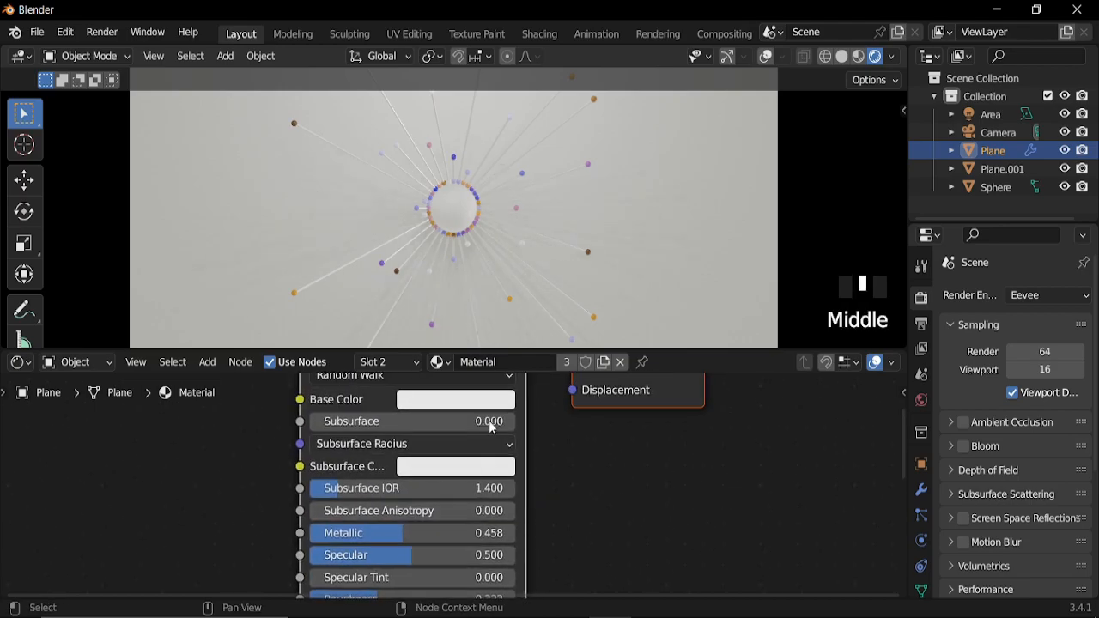
{"action": "left_click", "coordinate": [492, 404]}
{"action": "middle_click_drag", "start_coordinate": [627, 486], "coordinate": [697, 515]}
{"action": "left_click", "coordinate": [615, 464]}
{"action": "left_click_drag", "start_coordinate": [687, 194], "coordinate": [688, 234]}
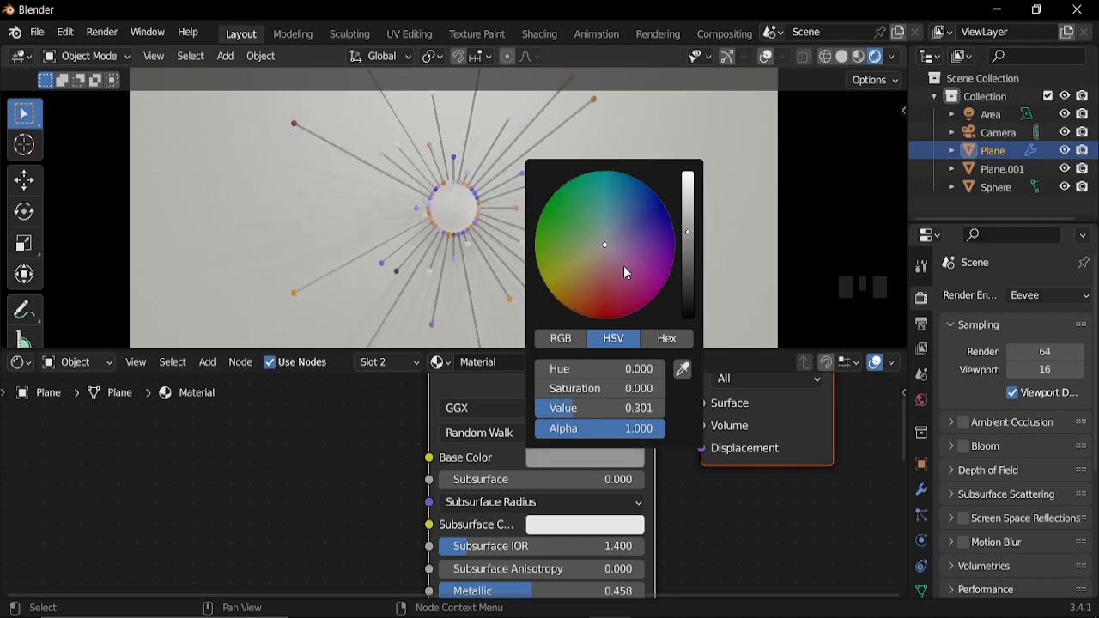
Switch Slot 2 to Material.001 and set its Metallic to 0.229 and Roughness to 0.347.
{"action": "left_click", "coordinate": [439, 361]}
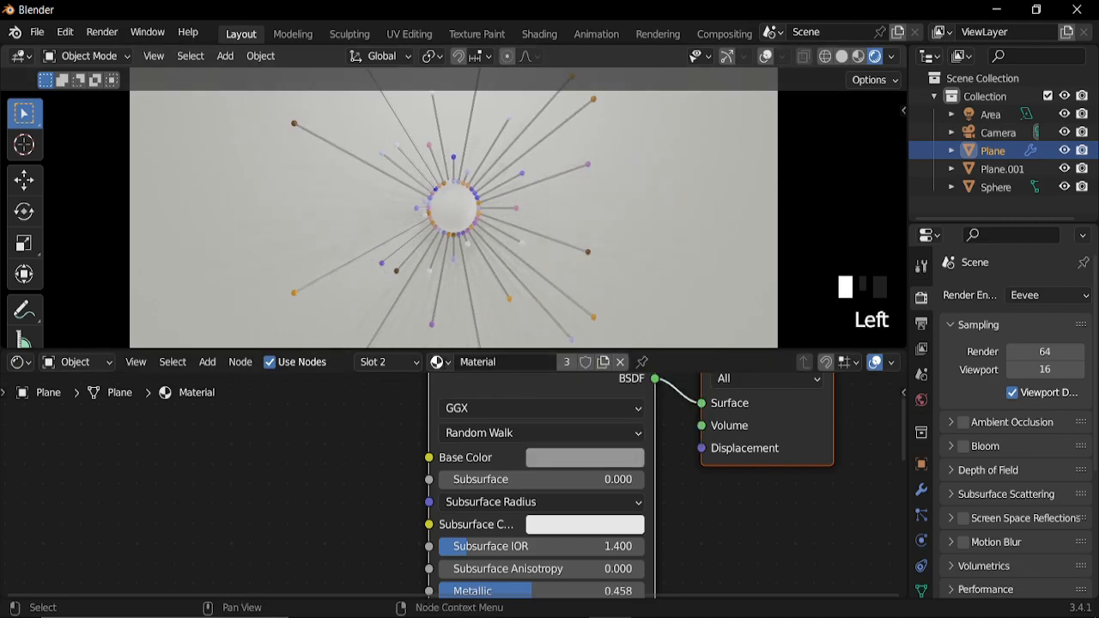
{"action": "left_click", "coordinate": [499, 409]}
{"action": "middle_click_drag", "start_coordinate": [629, 565], "coordinate": [598, 451]}
{"action": "left_click_drag", "start_coordinate": [567, 474], "coordinate": [602, 473]}
{"action": "scroll", "coordinate": [464, 252], "scroll_direction": "up", "scroll_amount": 3}
{"action": "middle_click_drag", "start_coordinate": [465, 252], "coordinate": [511, 286], "text": "ctrl"}
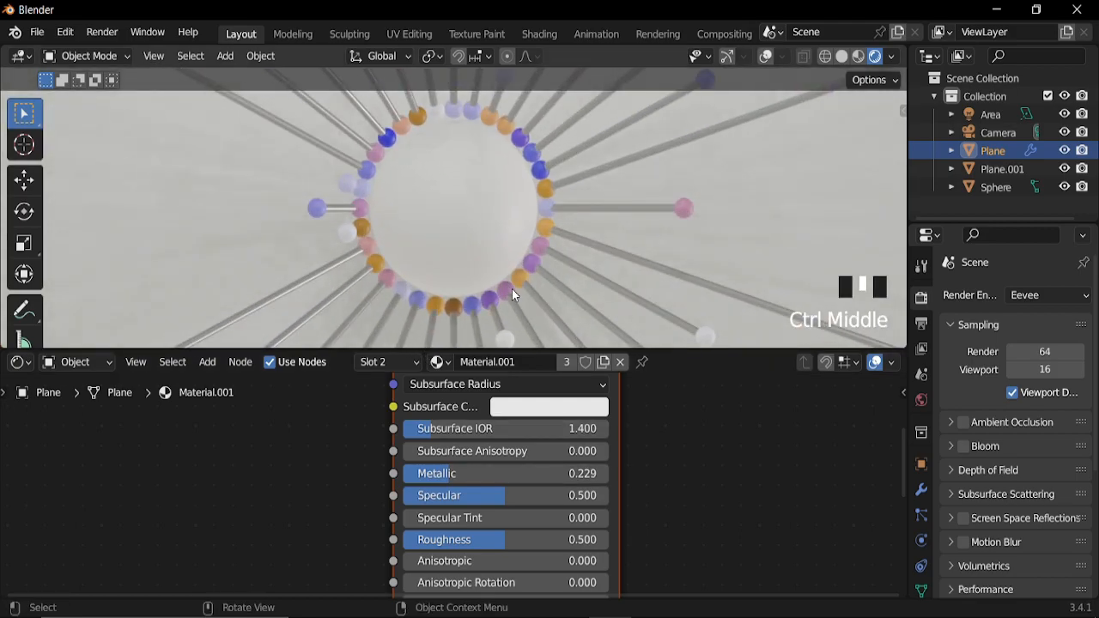
{"action": "left_click_drag", "start_coordinate": [498, 539], "coordinate": [472, 539]}
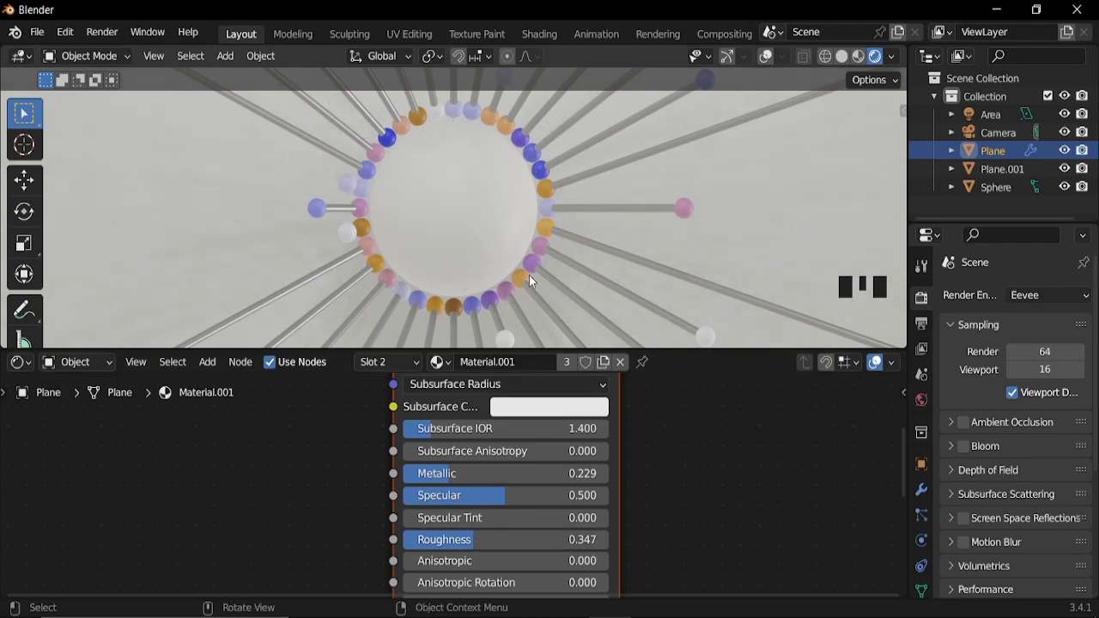
Show the overlays again, select the central sphere and give it a new material.
{"action": "scroll", "coordinate": [516, 280], "scroll_direction": "down", "scroll_amount": 10}
{"action": "middle_click_drag", "start_coordinate": [496, 268], "coordinate": [532, 172], "text": "ctrl"}
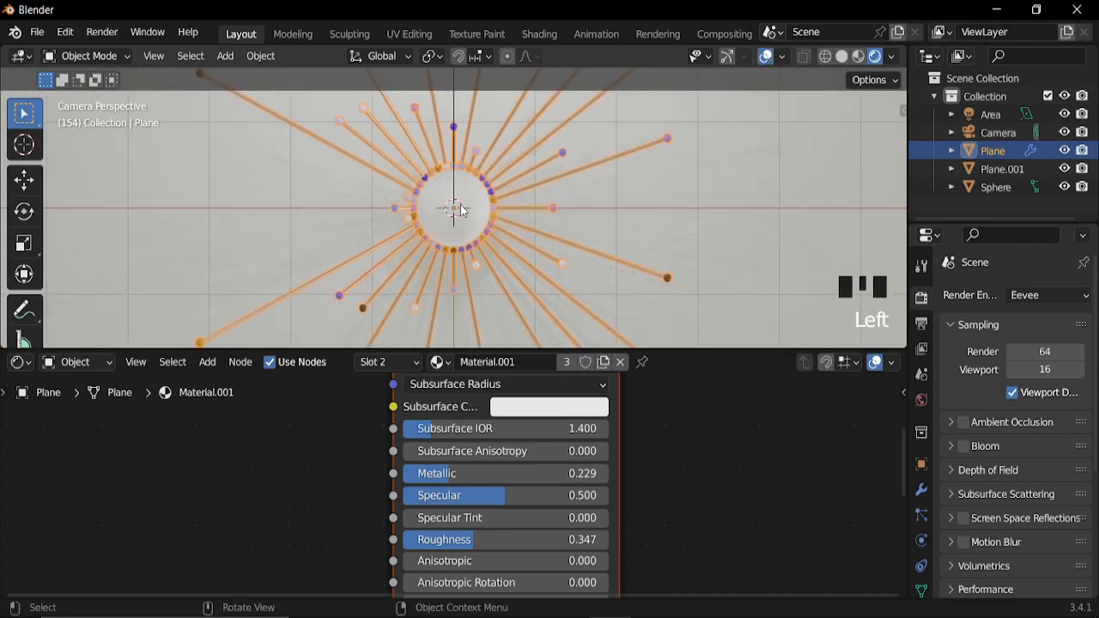
{"action": "left_click", "coordinate": [460, 211]}
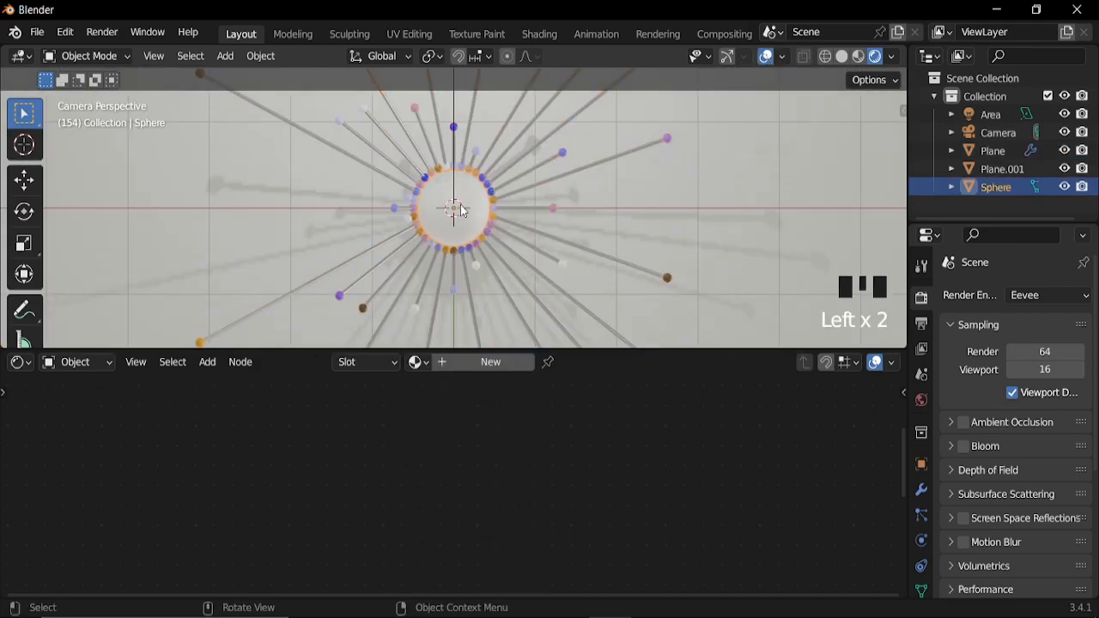
{"action": "left_click", "coordinate": [490, 364]}
Add a Voronoi Texture node to the sphere's material, away from the Principled BSDF.
{"action": "scroll", "coordinate": [485, 378], "scroll_direction": "down", "scroll_amount": 7}
{"action": "middle_click_drag", "start_coordinate": [390, 475], "coordinate": [486, 476]}
{"action": "key", "text": "shift+a"}
{"action": "type", "text": "vo"}
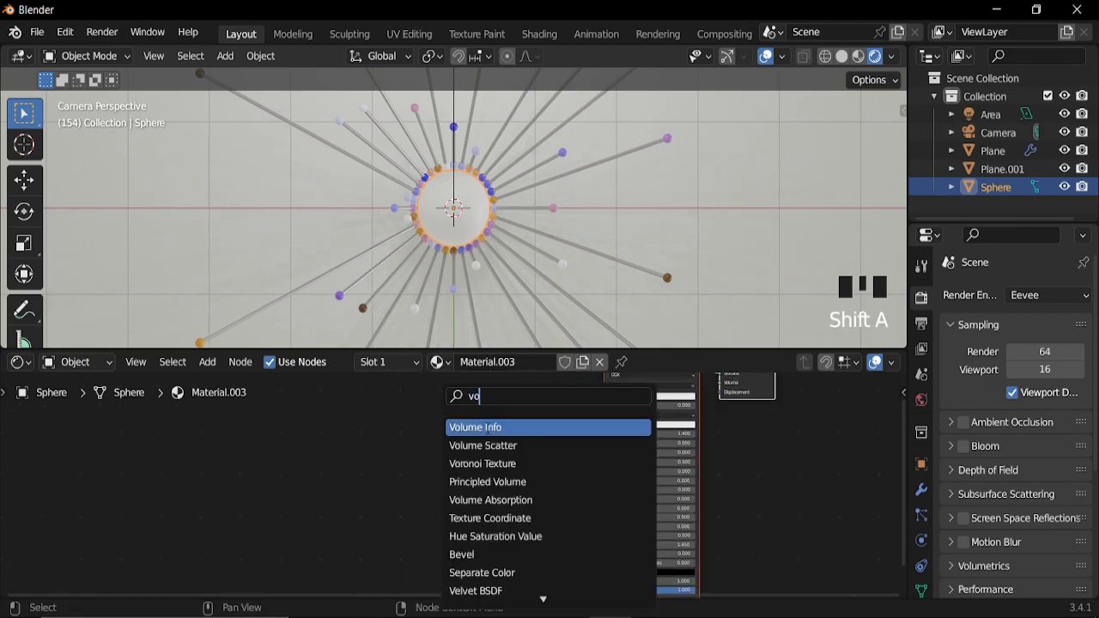
{"action": "key", "text": "Down"}
{"action": "key", "text": "Down"}
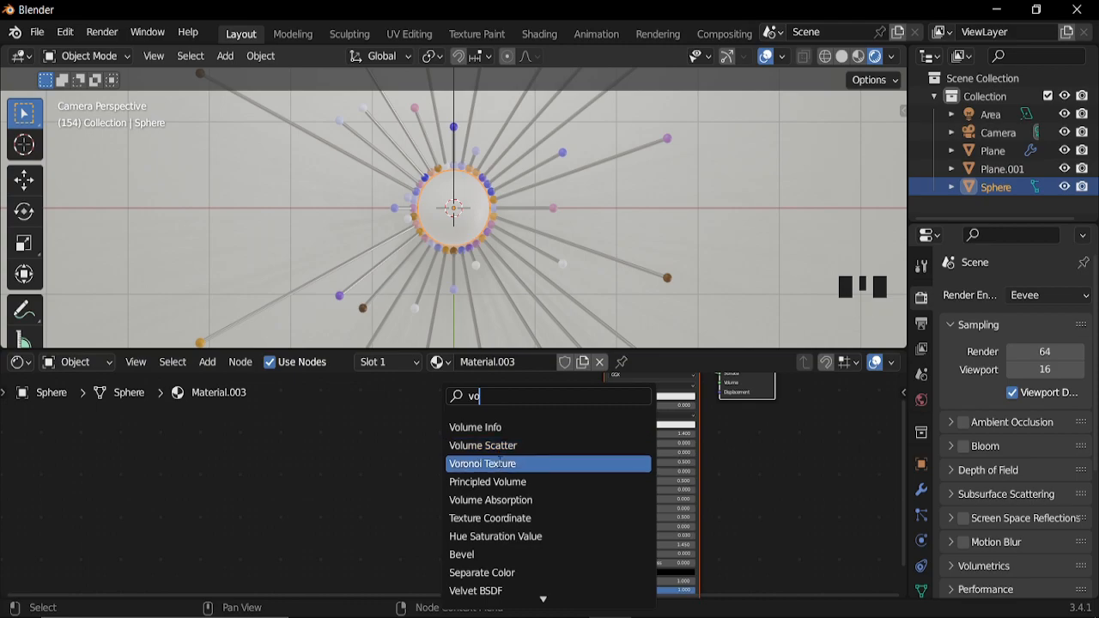
{"action": "key", "text": "Return"}
{"action": "left_click", "coordinate": [304, 505]}
Add a ColorRamp node beside the Voronoi Texture.
{"action": "middle_click_drag", "start_coordinate": [303, 505], "coordinate": [623, 476]}
{"action": "key", "text": "shift+a"}
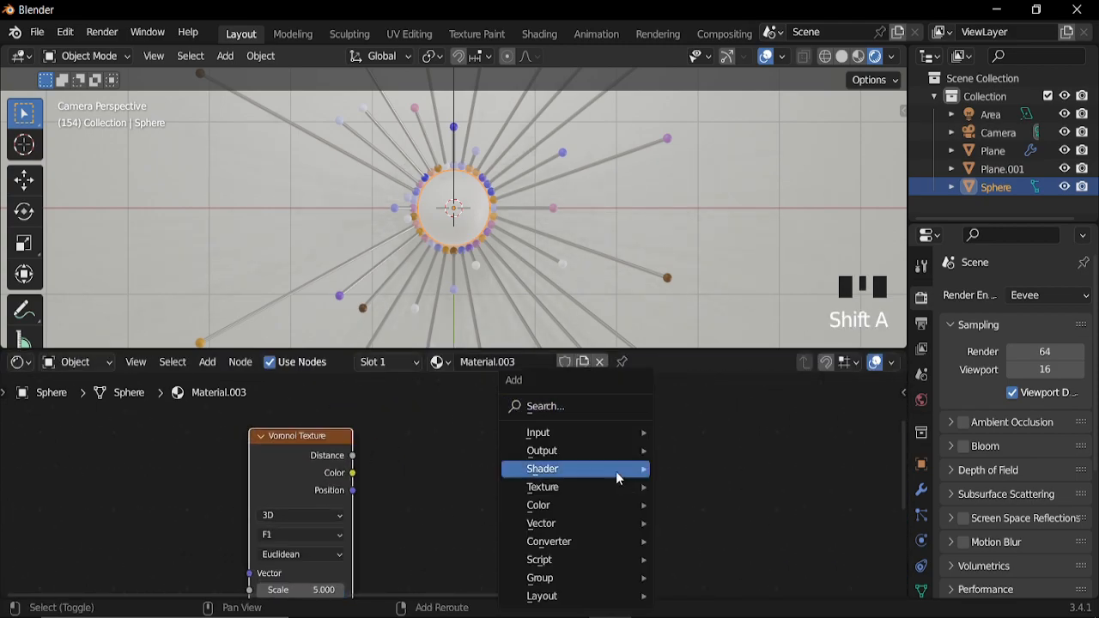
{"action": "left_click", "coordinate": [593, 407]}
{"action": "type", "text": "co"}
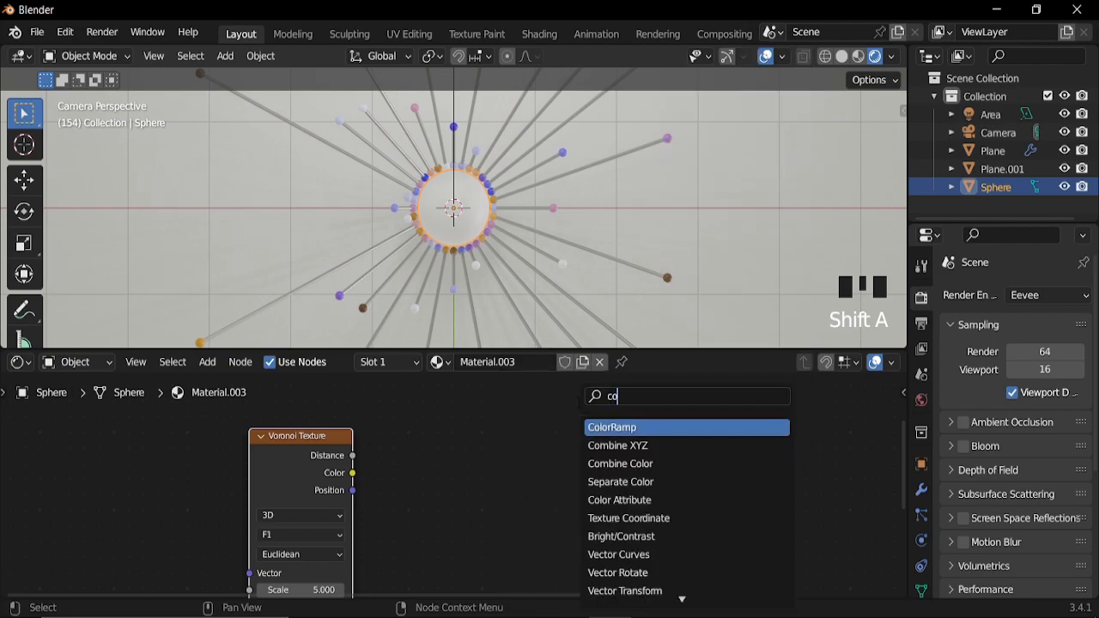
{"action": "key", "text": "Return"}
{"action": "left_click", "coordinate": [488, 442]}
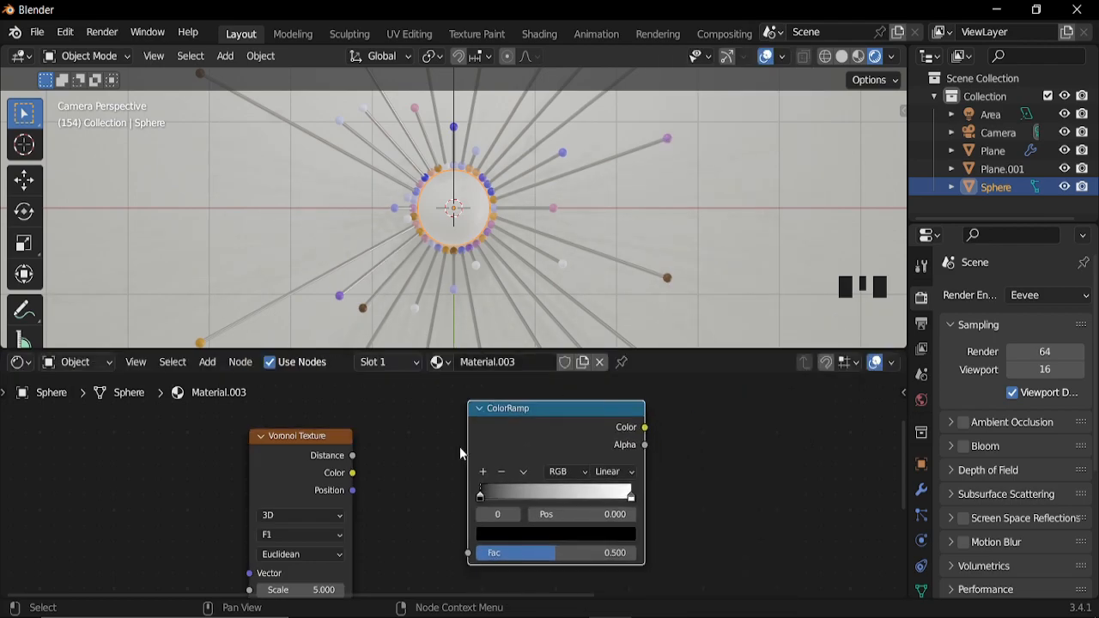
Link the Voronoi Texture's Color to the ColorRamp's Fac and preview the ramp directly on the sphere.
{"action": "left_click_drag", "start_coordinate": [352, 473], "coordinate": [471, 554]}
{"action": "middle_click_drag", "start_coordinate": [552, 451], "coordinate": [464, 437]}
{"action": "left_click", "coordinate": [477, 419], "text": "ctrl+shift"}
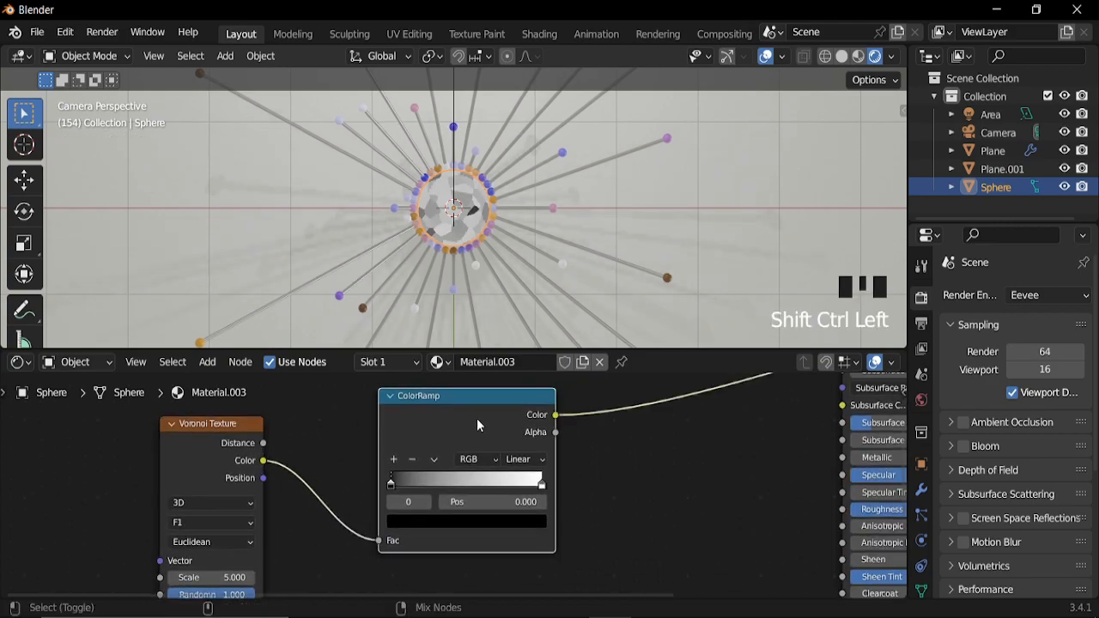
Move the ColorRamp's black stop to position 0.393.
{"action": "middle_click_drag", "start_coordinate": [598, 461], "coordinate": [606, 422]}
{"action": "middle_click_drag", "start_coordinate": [507, 312], "coordinate": [507, 257], "text": "ctrl"}
{"action": "left_click_drag", "start_coordinate": [399, 445], "coordinate": [458, 435]}
Set the Voronoi Texture's feature output to Smooth F1.
{"action": "middle_click_drag", "start_coordinate": [310, 512], "coordinate": [431, 483]}
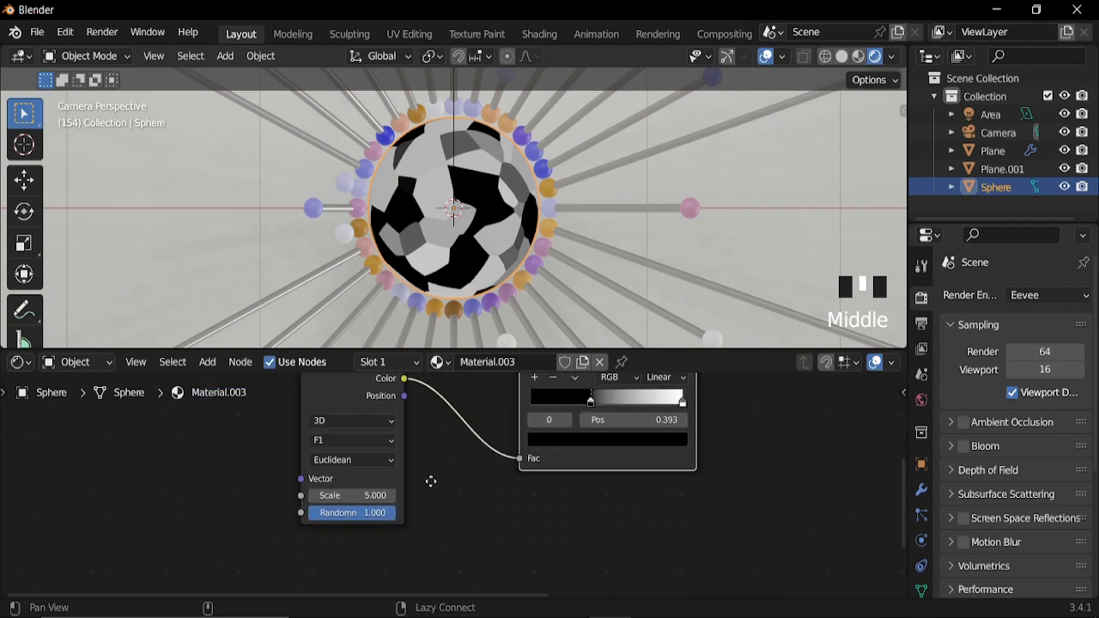
{"action": "scroll", "coordinate": [419, 490], "scroll_direction": "up", "scroll_amount": 2}
{"action": "left_click", "coordinate": [354, 432]}
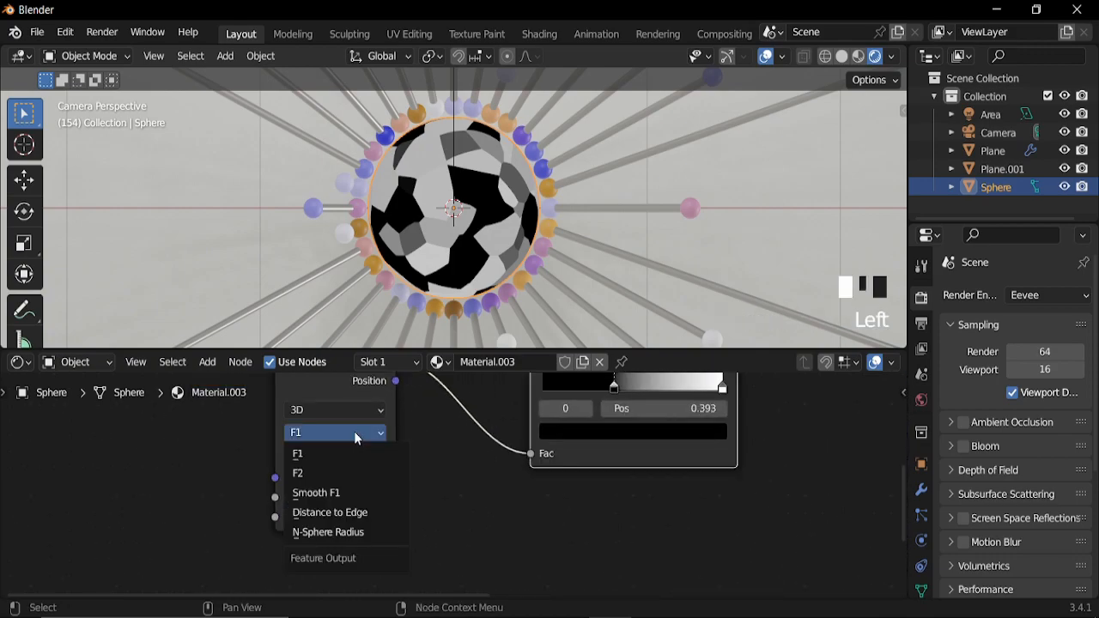
{"action": "left_click", "coordinate": [342, 494]}
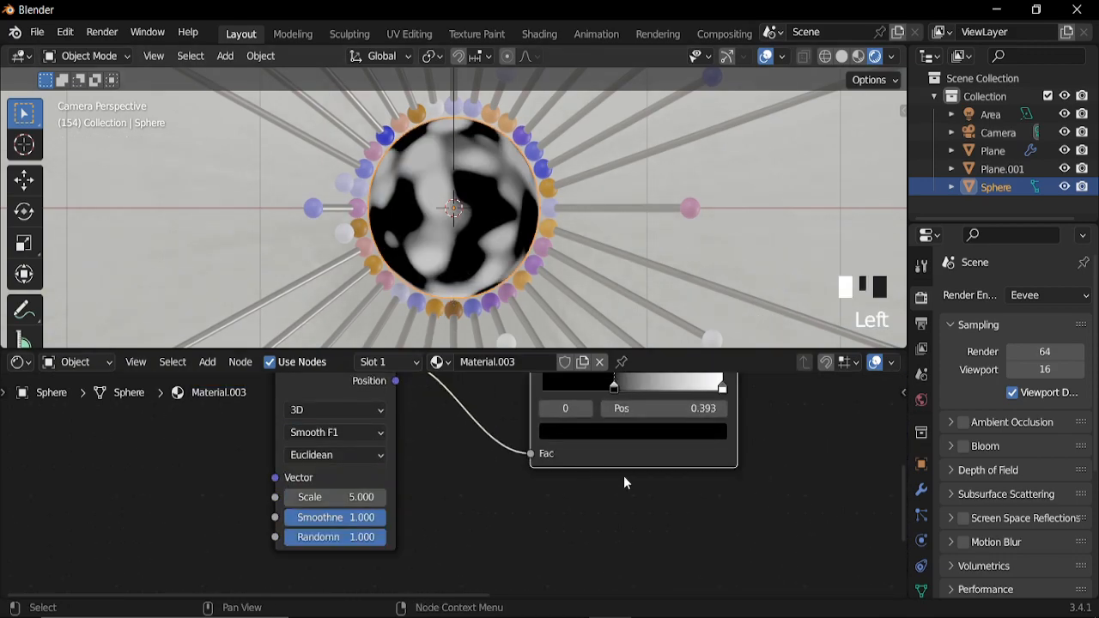
Link the ColorRamp's Color to the Principled BSDF's Base Color and reconnect the shader to the Material Output's Surface.
{"action": "scroll", "coordinate": [614, 493], "scroll_direction": "down", "scroll_amount": 7}
{"action": "middle_click_drag", "start_coordinate": [613, 493], "coordinate": [400, 522]}
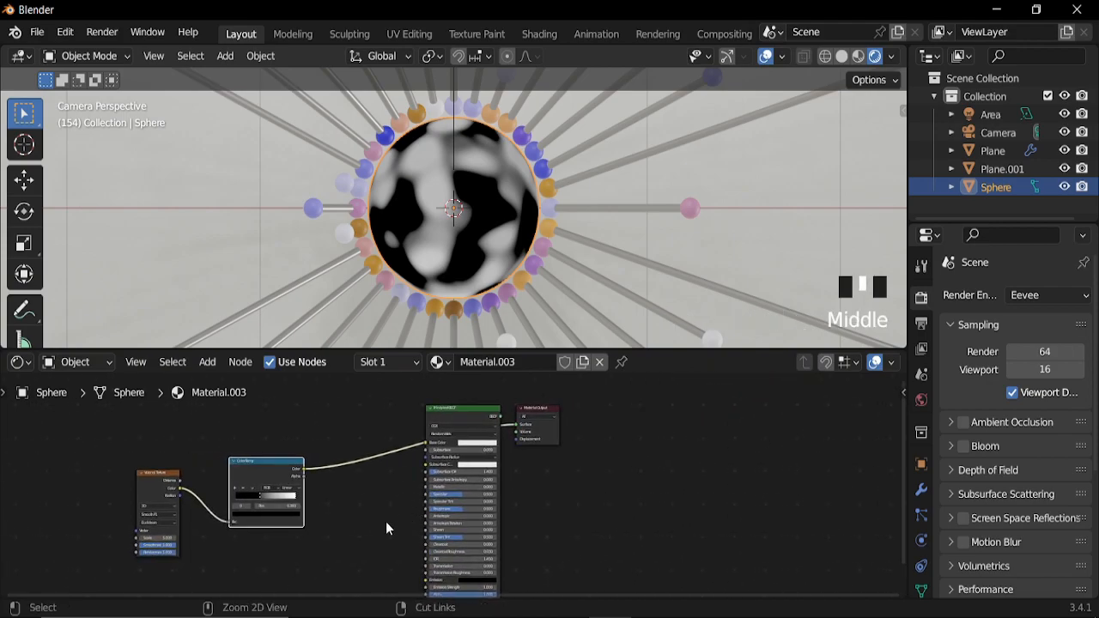
{"action": "left_click", "coordinate": [347, 462], "text": "ctrl+shift"}
{"action": "middle_click_drag", "start_coordinate": [315, 483], "coordinate": [367, 449], "text": "ctrl"}
{"action": "left_click_drag", "start_coordinate": [207, 462], "coordinate": [409, 416]}
{"action": "middle_click_drag", "start_coordinate": [491, 391], "coordinate": [435, 437]}
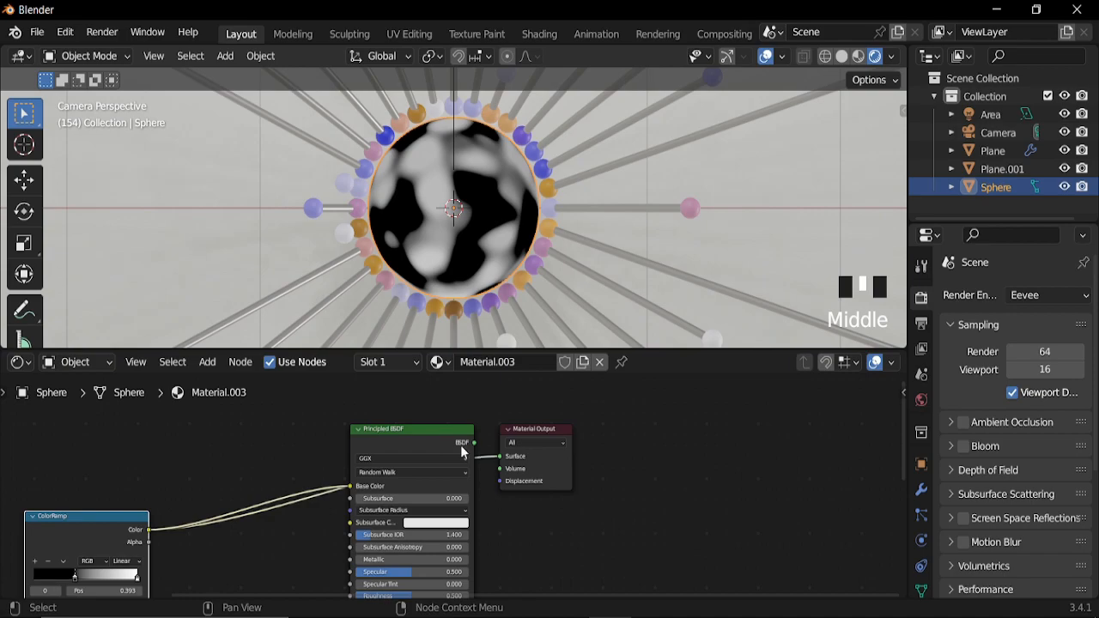
{"action": "left_click", "coordinate": [435, 437], "text": "ctrl+shift"}
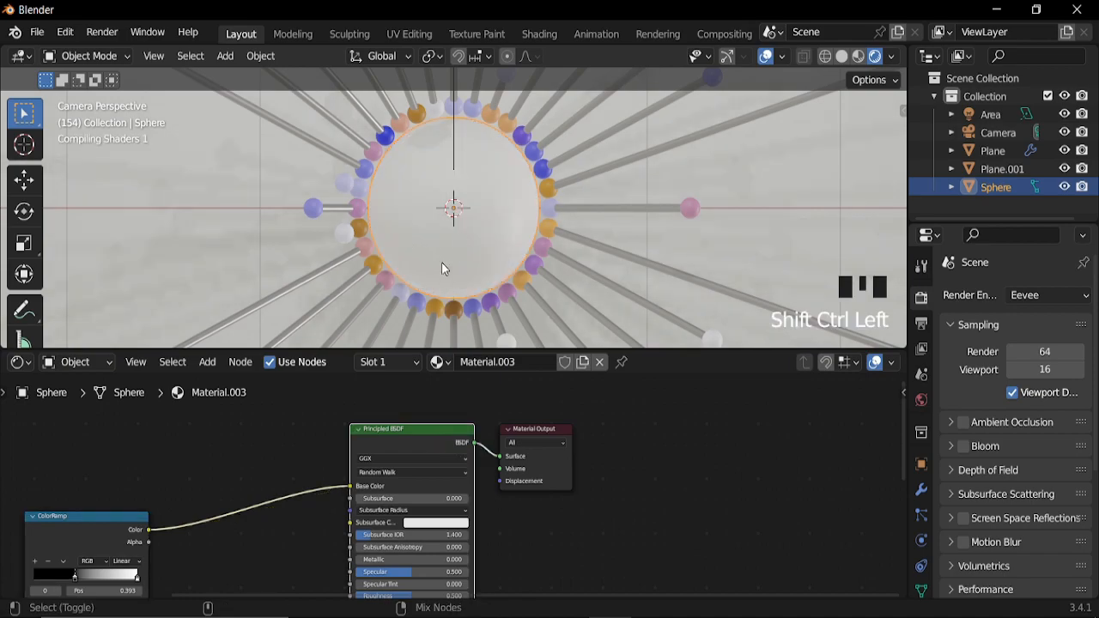
Duplicate the ColorRamp node below the original and link the Voronoi Texture's Color to the copy's Fac.
{"action": "scroll", "coordinate": [369, 499], "scroll_direction": "down", "scroll_amount": 2}
{"action": "middle_click_drag", "start_coordinate": [158, 524], "coordinate": [424, 393]}
{"action": "left_click", "coordinate": [420, 390]}
{"action": "key", "text": "shift+d"}
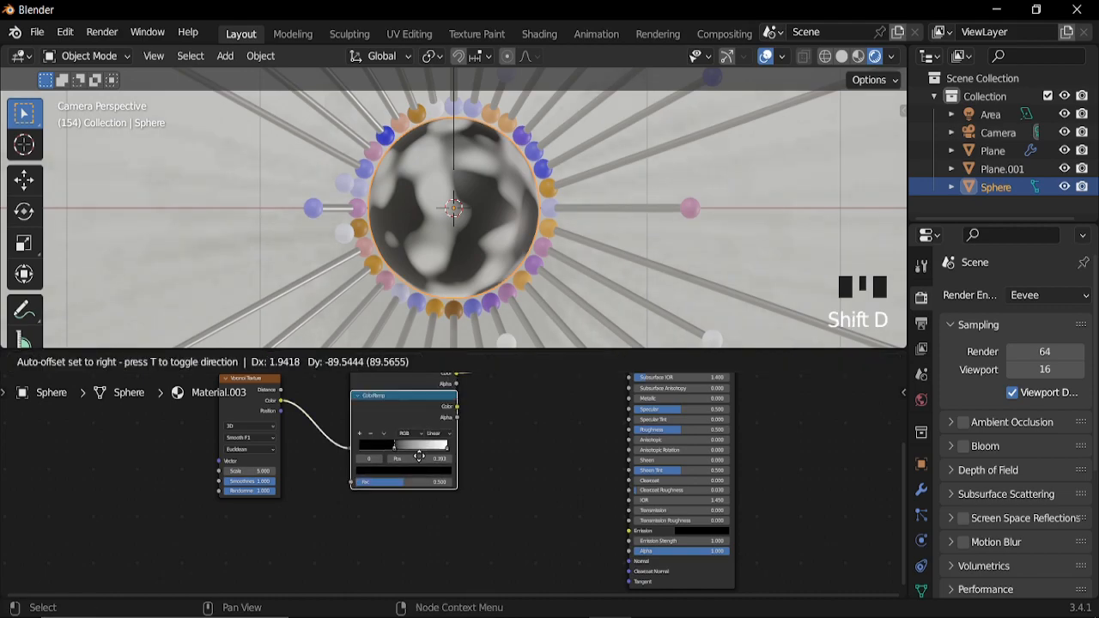
{"action": "left_click", "coordinate": [429, 503]}
{"action": "left_click_drag", "start_coordinate": [281, 402], "coordinate": [349, 494]}
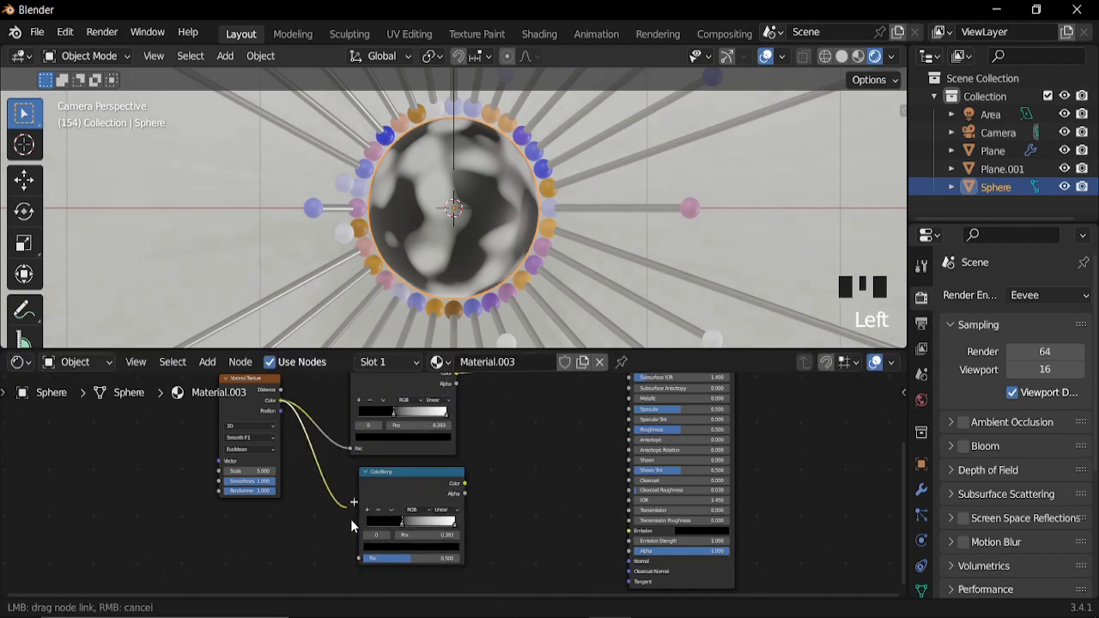
{"action": "left_click_drag", "start_coordinate": [363, 559], "coordinate": [368, 559]}
Adjust the duplicated ColorRamp's stops, with black at 0.309, and link its Color to the Principled BSDF's Metallic.
{"action": "middle_click_drag", "start_coordinate": [517, 466], "coordinate": [473, 518]}
{"action": "left_click_drag", "start_coordinate": [473, 516], "coordinate": [380, 512]}
{"action": "middle_click_drag", "start_coordinate": [602, 439], "coordinate": [530, 469]}
{"action": "left_click_drag", "start_coordinate": [407, 482], "coordinate": [686, 454]}
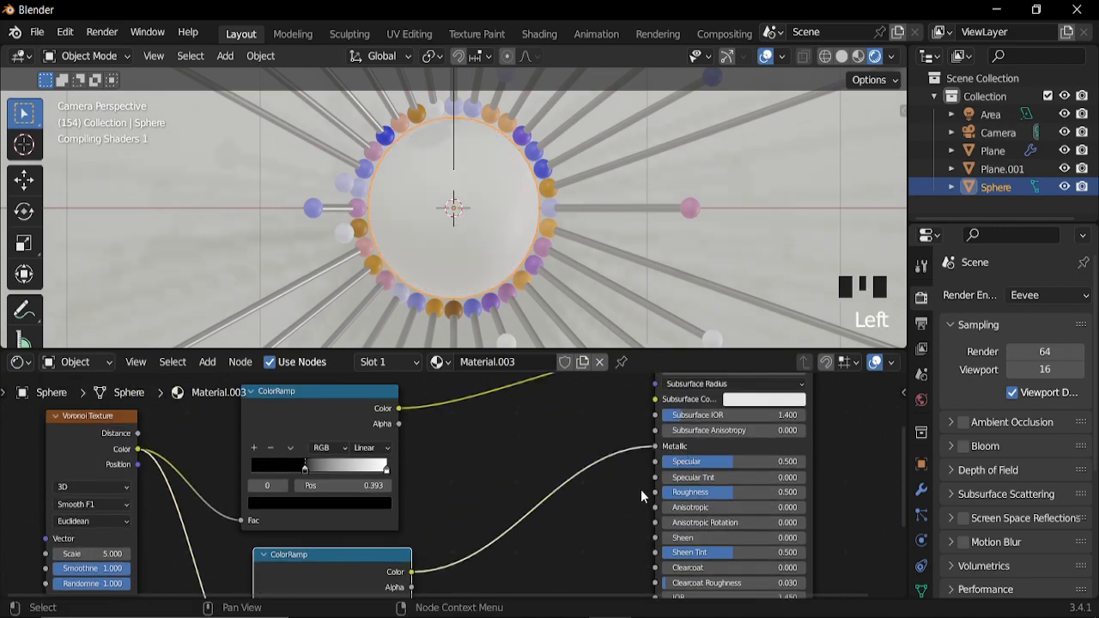
Set the sphere material's Roughness to 0.000.
{"action": "middle_click", "coordinate": [609, 480]}
{"action": "mouse_move", "coordinate": [673, 504]}
{"action": "middle_mouse_down"}
{"action": "mouse_move", "coordinate": [519, 464]}
{"action": "mouse_move", "coordinate": [558, 453]}
{"action": "middle_mouse_up"}
{"action": "left_click_drag", "start_coordinate": [652, 437], "coordinate": [533, 436]}
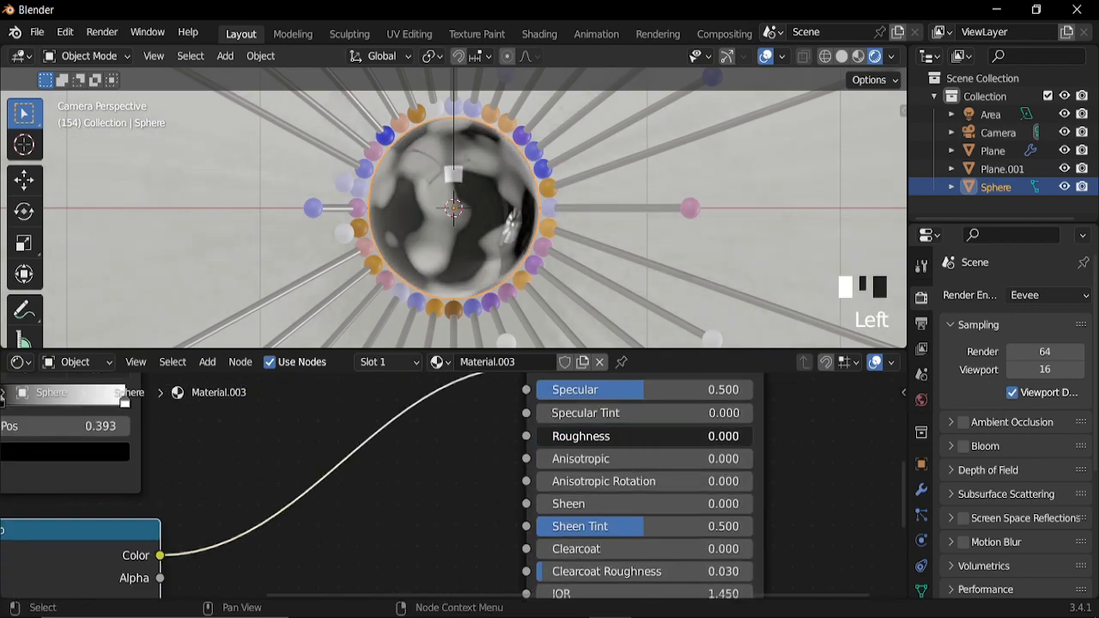
Add a Bump node between the duplicated ColorRamp and the Principled BSDF.
{"action": "middle_click_drag", "start_coordinate": [451, 479], "coordinate": [515, 427]}
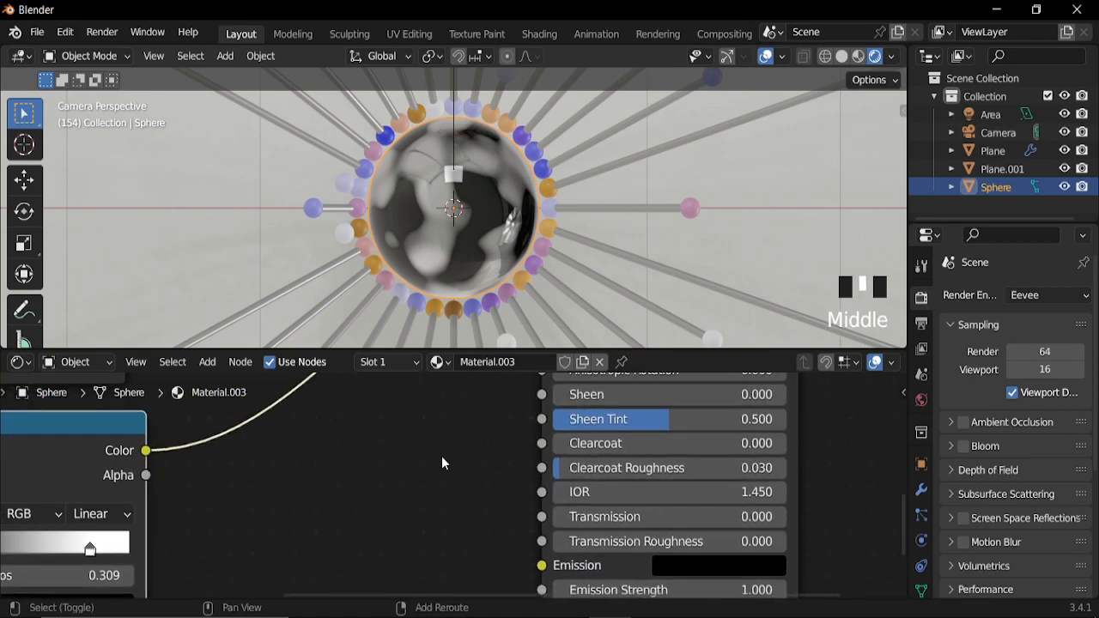
{"action": "key", "text": "shift+a"}
{"action": "mouse_move", "coordinate": [443, 455]}
{"action": "left_click", "coordinate": [429, 409]}
{"action": "type", "text": "bum"}
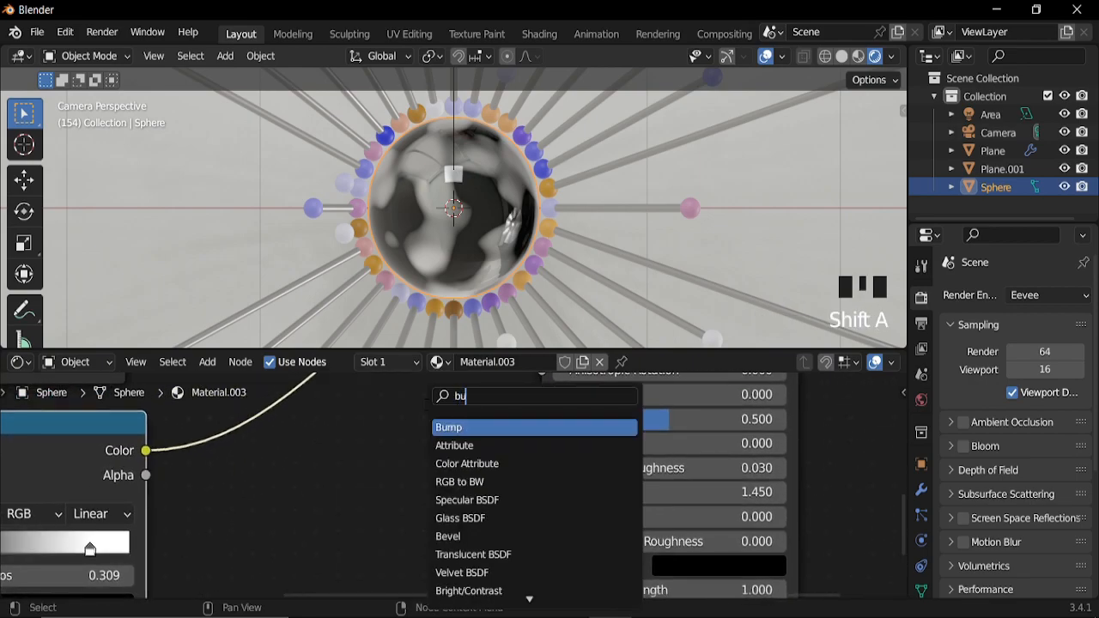
{"action": "left_click", "coordinate": [466, 427]}
{"action": "left_click", "coordinate": [373, 454]}
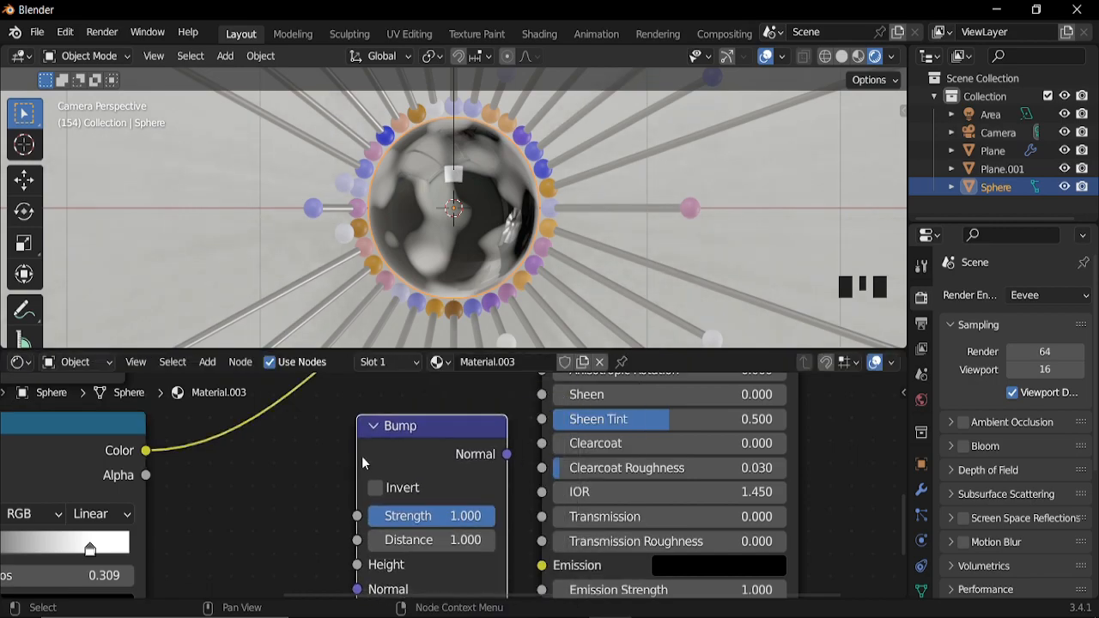
Link the original ColorRamp's Color to the Bump node's Height.
{"action": "scroll", "coordinate": [356, 455], "scroll_direction": "down", "scroll_amount": 7}
{"action": "middle_click_drag", "start_coordinate": [339, 455], "coordinate": [383, 483]}
{"action": "middle_click_drag", "start_coordinate": [352, 415], "coordinate": [318, 389]}
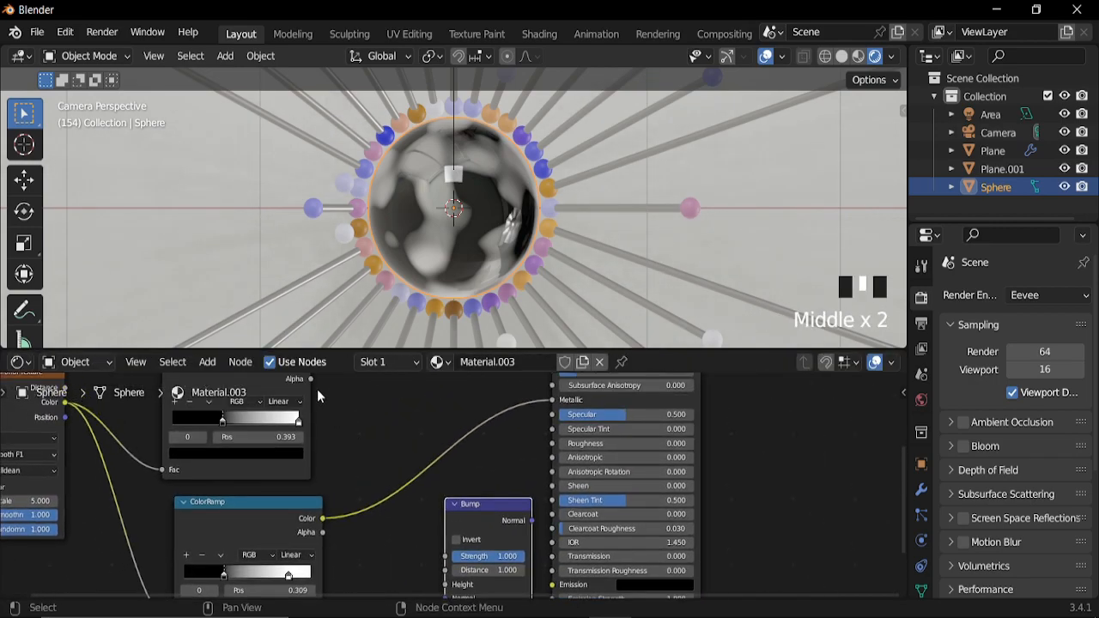
{"action": "scroll", "coordinate": [318, 389], "scroll_direction": "down", "scroll_amount": 3}
{"action": "scroll", "coordinate": [330, 393], "scroll_direction": "up", "scroll_amount": 1}
{"action": "left_click", "coordinate": [345, 399]}
{"action": "left_click_drag", "start_coordinate": [332, 394], "coordinate": [449, 515]}
{"action": "left_click_drag", "start_coordinate": [476, 459], "coordinate": [438, 488]}
Link the Bump node's Normal to the Principled BSDF's Normal and inspect the sphere's surface up close.
{"action": "middle_click_drag", "start_coordinate": [493, 578], "coordinate": [464, 464]}
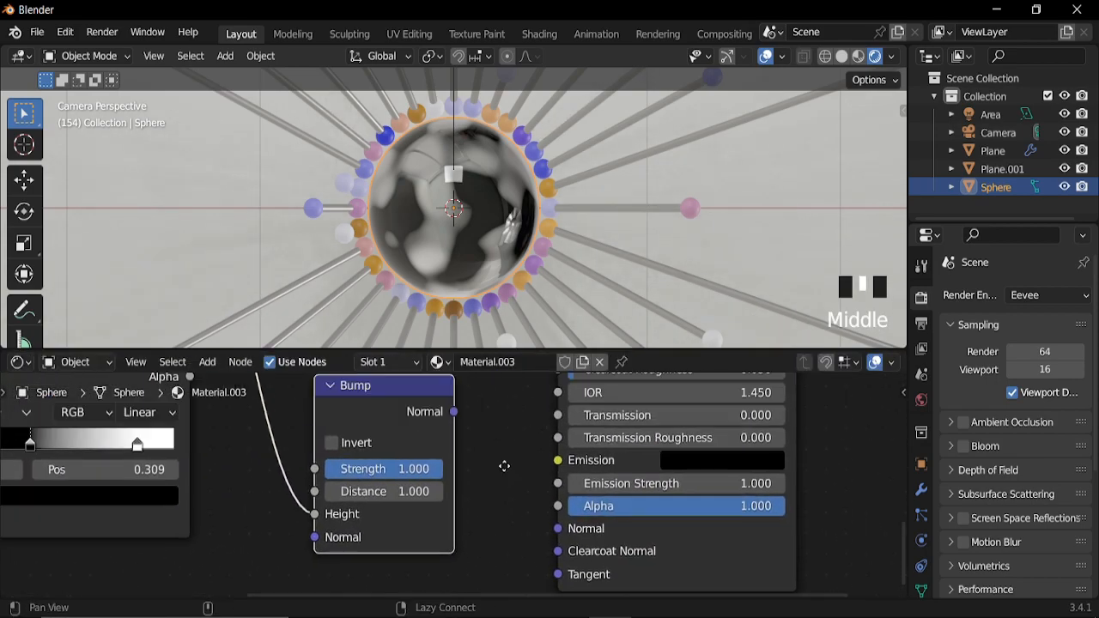
{"action": "left_click_drag", "start_coordinate": [450, 414], "coordinate": [560, 539]}
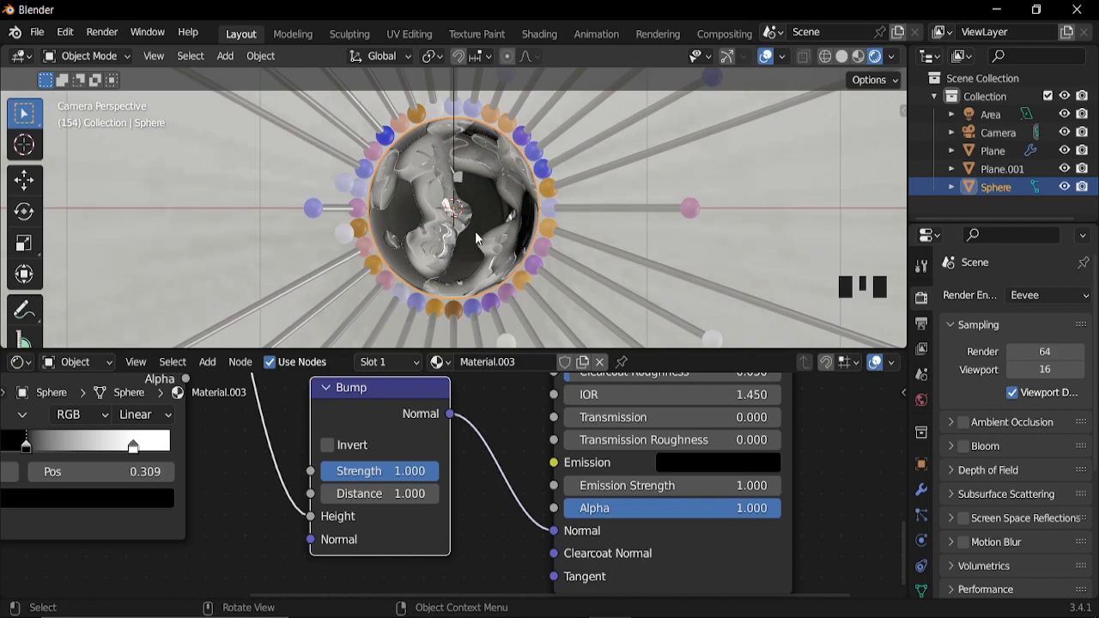
{"action": "scroll", "coordinate": [477, 238], "scroll_direction": "up", "scroll_amount": 7}
{"action": "scroll", "coordinate": [483, 333], "scroll_direction": "down", "scroll_amount": 2}
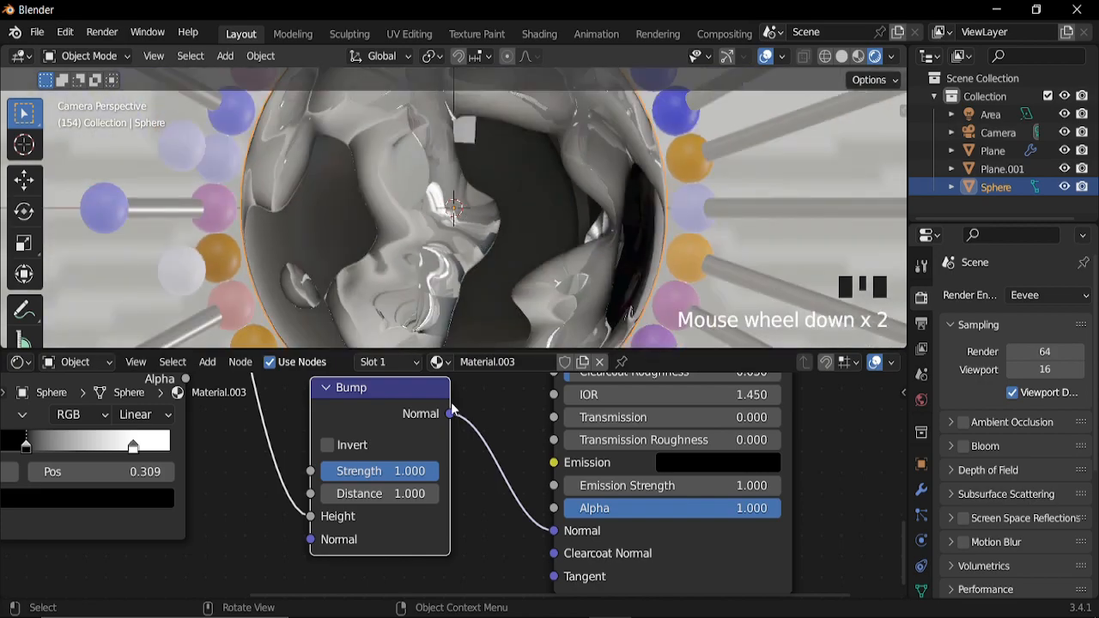
{"action": "scroll", "coordinate": [483, 334], "scroll_direction": "down", "scroll_amount": 2}
Change the white end stop of the original ColorRamp to light blue.
{"action": "scroll", "coordinate": [307, 454], "scroll_direction": "down", "scroll_amount": 20}
{"action": "middle_click_drag", "start_coordinate": [330, 432], "coordinate": [483, 477]}
{"action": "left_click", "coordinate": [494, 438]}
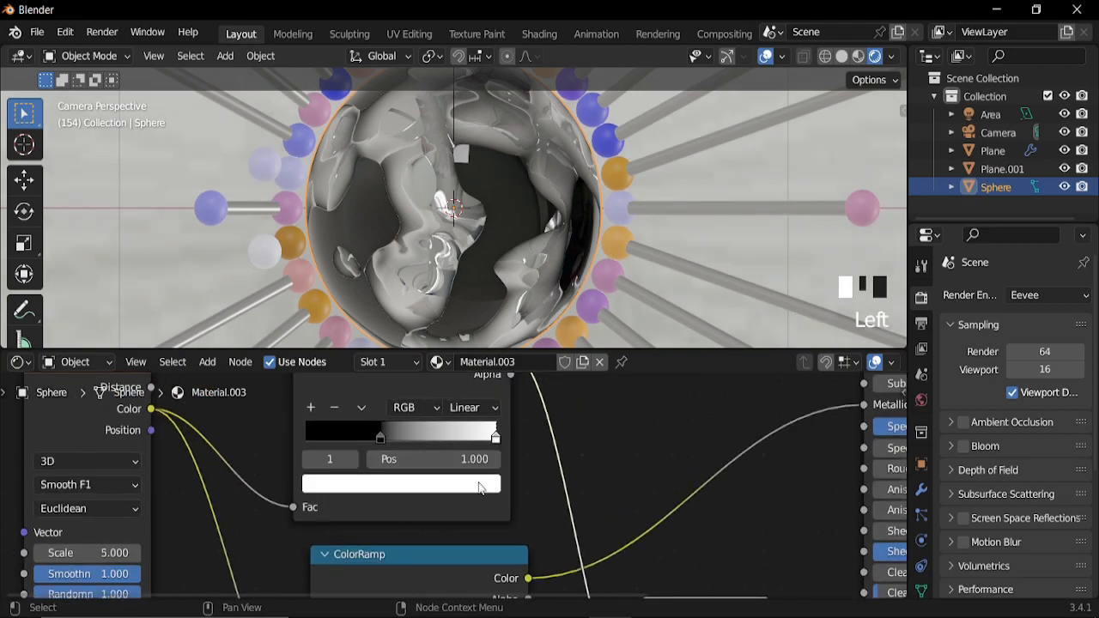
{"action": "left_click", "coordinate": [477, 485]}
{"action": "left_click", "coordinate": [402, 243]}
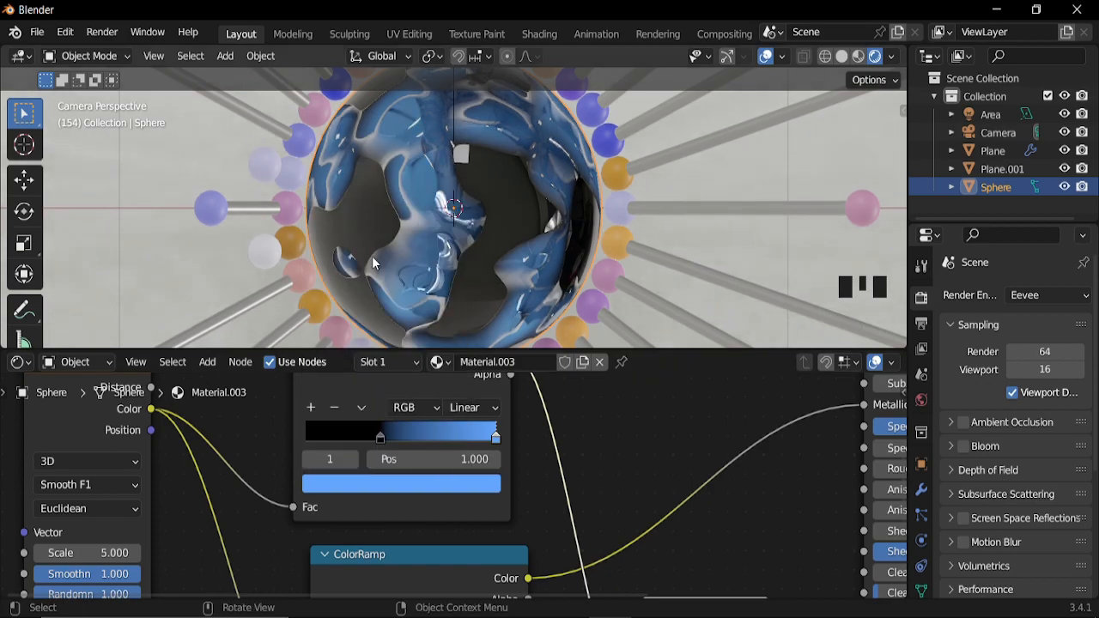
Create a new material on the background plane Plane.001 and set its Base Color to light blue.
{"action": "scroll", "coordinate": [335, 264], "scroll_direction": "down", "scroll_amount": 7}
{"action": "left_click", "coordinate": [238, 233]}
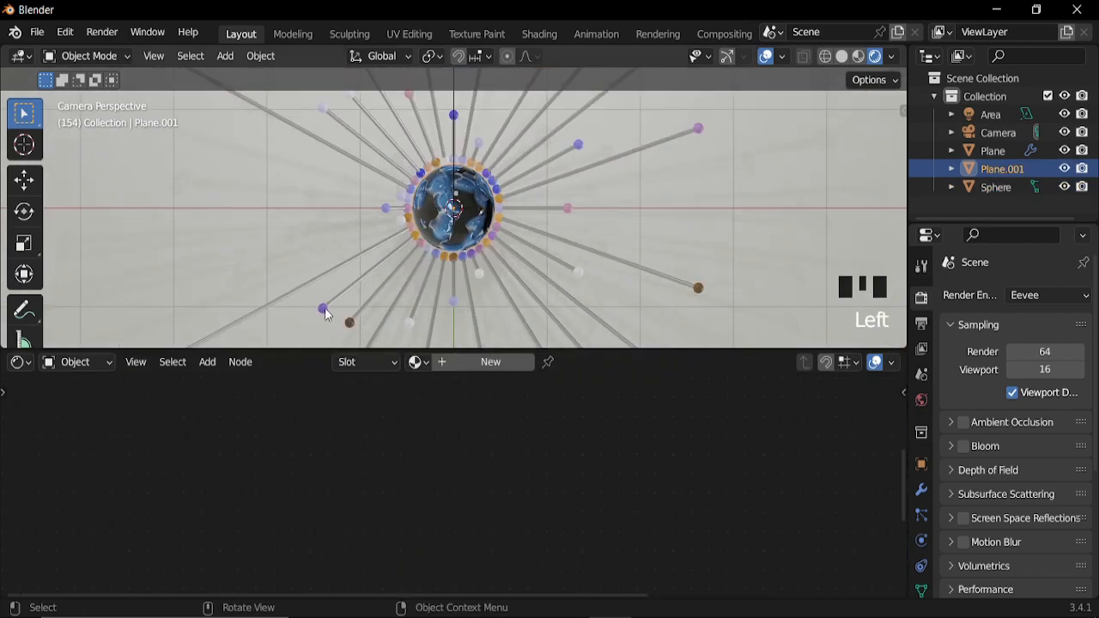
{"action": "left_click", "coordinate": [491, 362]}
{"action": "middle_click_drag", "start_coordinate": [678, 448], "coordinate": [283, 504]}
{"action": "middle_click_drag", "start_coordinate": [547, 367], "coordinate": [493, 457]}
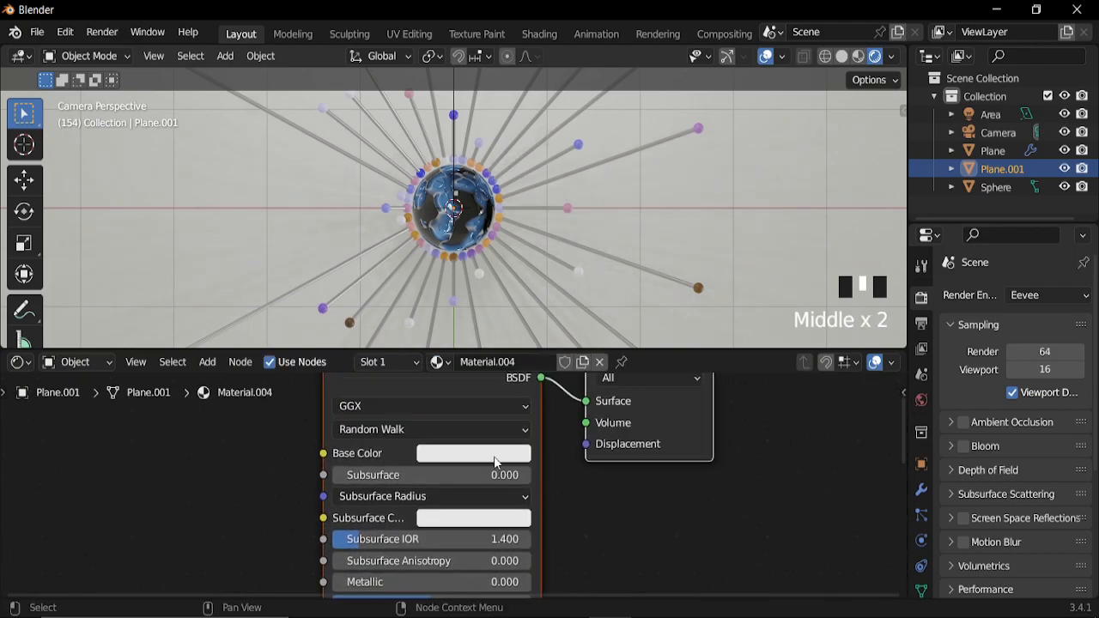
{"action": "left_click", "coordinate": [502, 452]}
{"action": "left_click", "coordinate": [512, 211]}
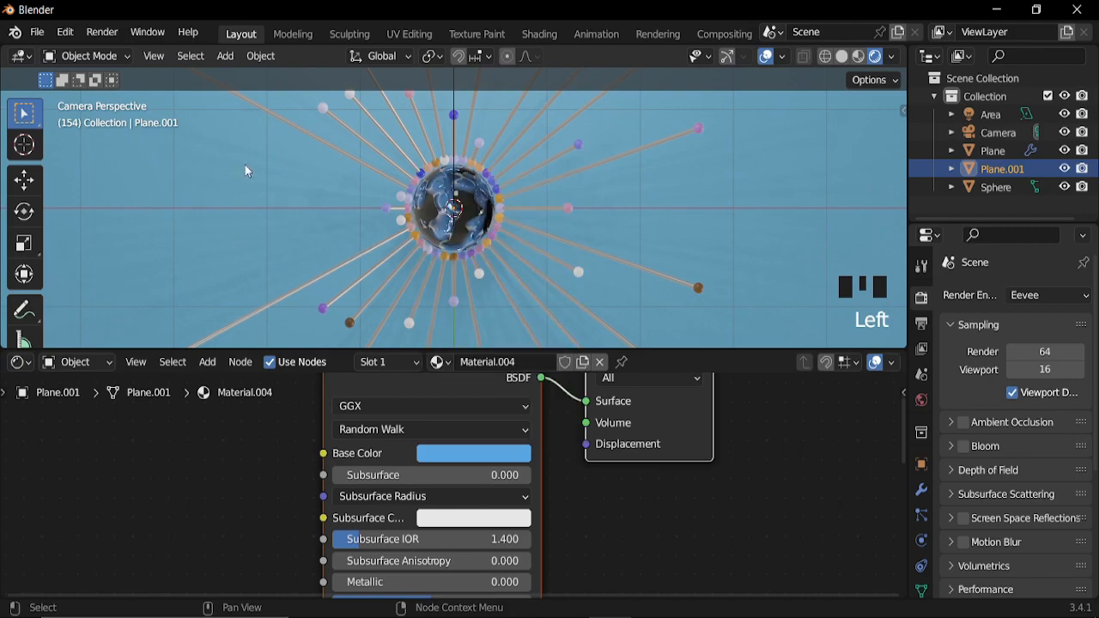
Hide the viewport overlays and switch the render engine to Cycles.
{"action": "scroll", "coordinate": [498, 245], "scroll_direction": "down", "scroll_amount": 5}
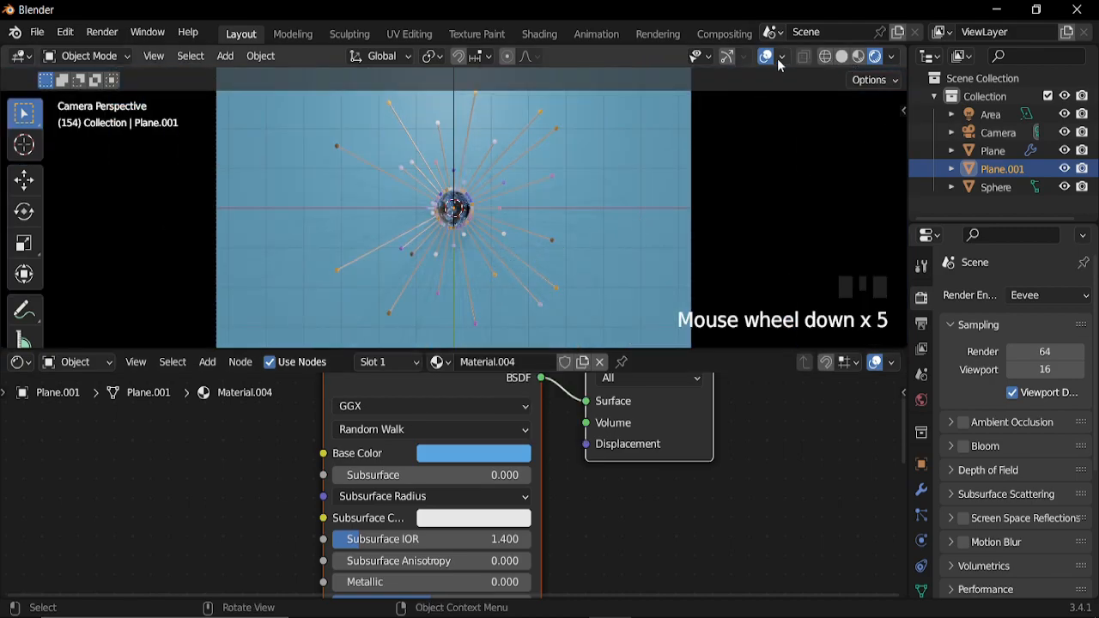
{"action": "left_click", "coordinate": [766, 57]}
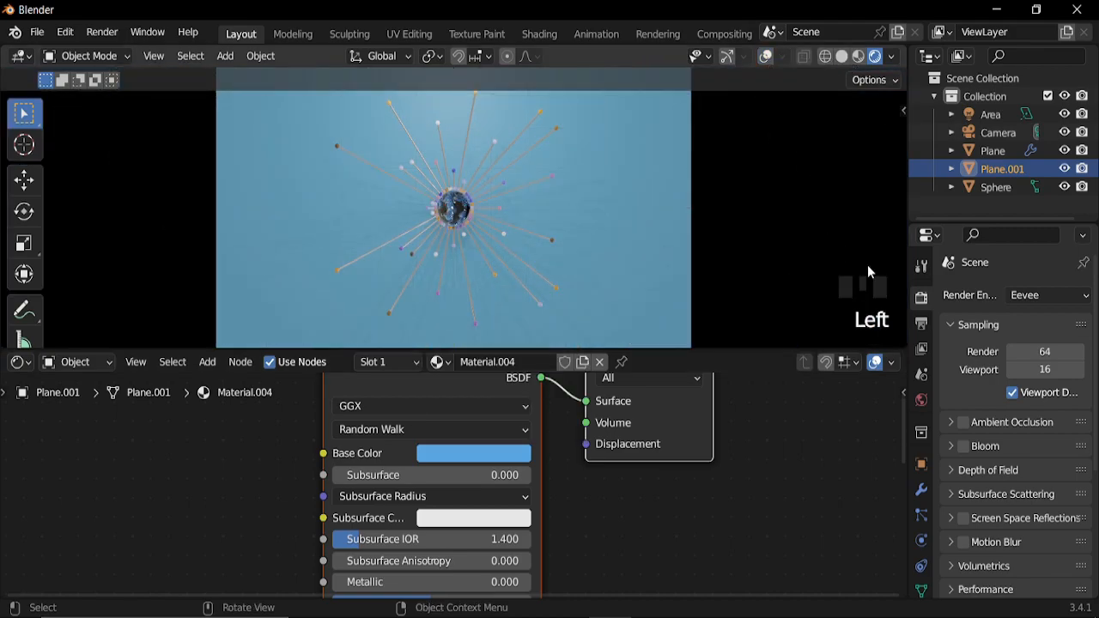
{"action": "left_click", "coordinate": [1065, 298]}
{"action": "left_click", "coordinate": [1040, 353]}
Set the maximum render samples to 80.
{"action": "left_click", "coordinate": [976, 508]}
{"action": "scroll", "coordinate": [1010, 449], "scroll_direction": "down", "scroll_amount": 6}
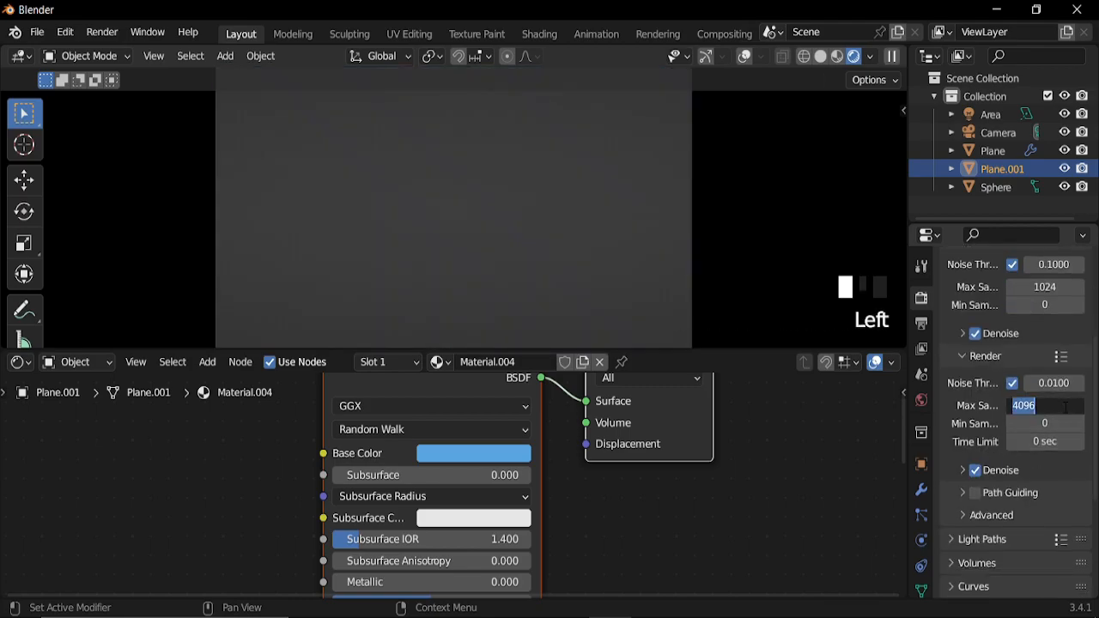
{"action": "key", "text": "Return"}
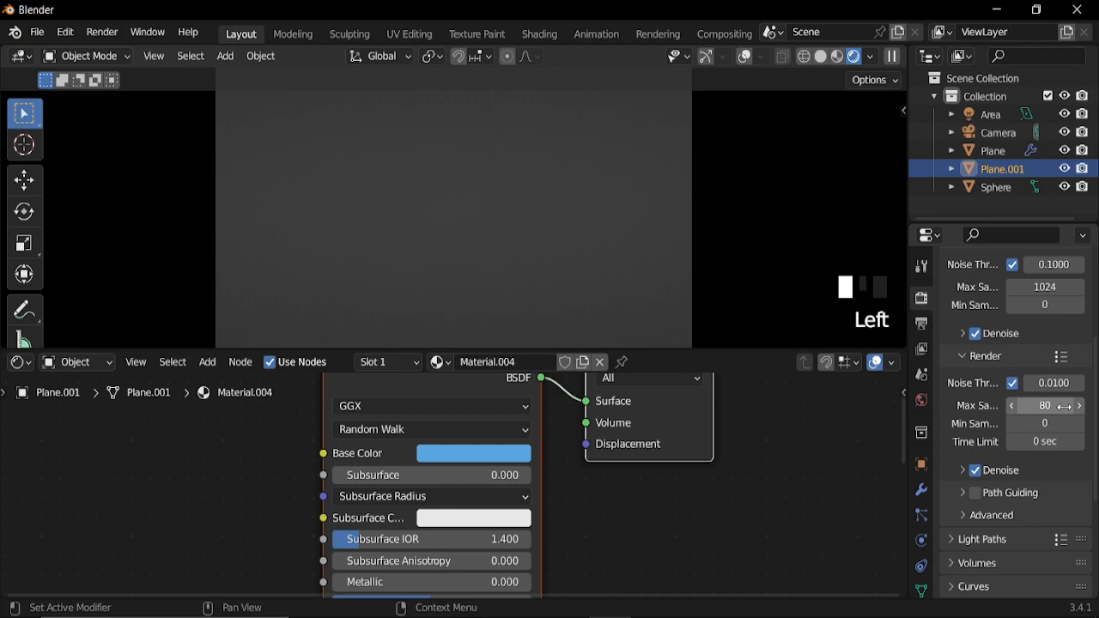
{"action": "scroll", "coordinate": [1027, 460], "scroll_direction": "up", "scroll_amount": 3}
Enable a transparent film background together with its Transparent Glass option.
{"action": "scroll", "coordinate": [1020, 469], "scroll_direction": "down", "scroll_amount": 12}
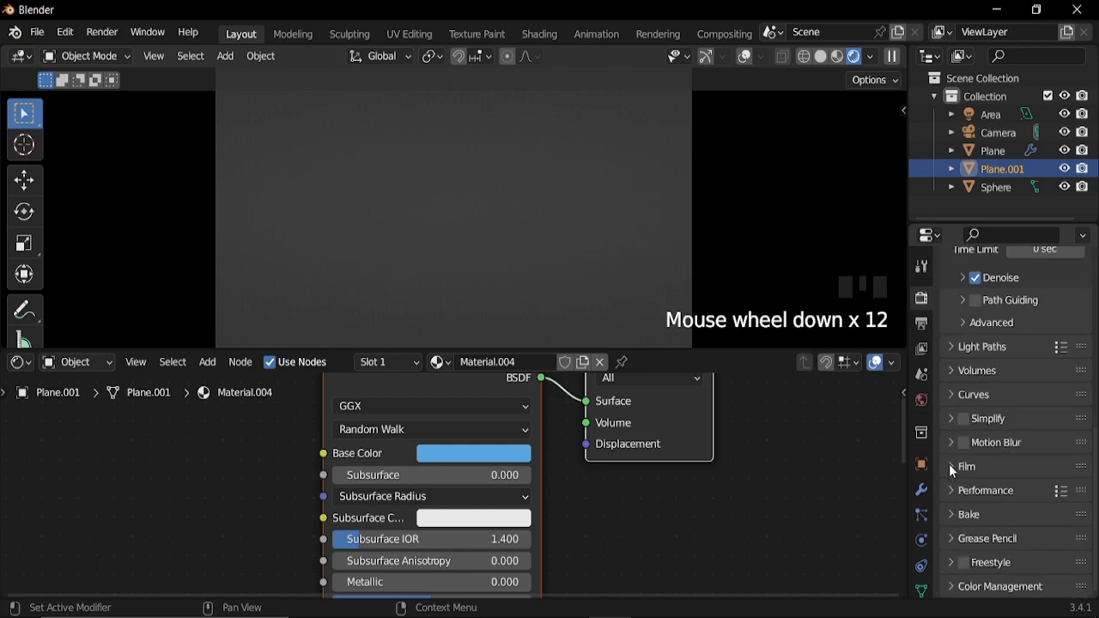
{"action": "left_click", "coordinate": [950, 467]}
{"action": "scroll", "coordinate": [987, 481], "scroll_direction": "down", "scroll_amount": 2}
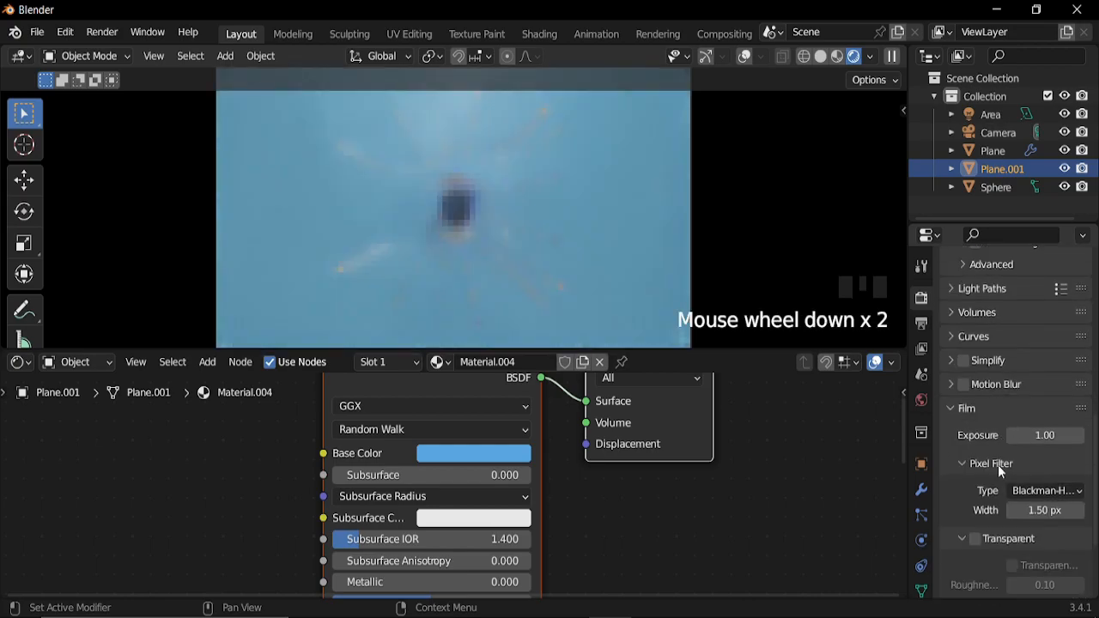
{"action": "left_click", "coordinate": [974, 538]}
{"action": "left_click", "coordinate": [1011, 563]}
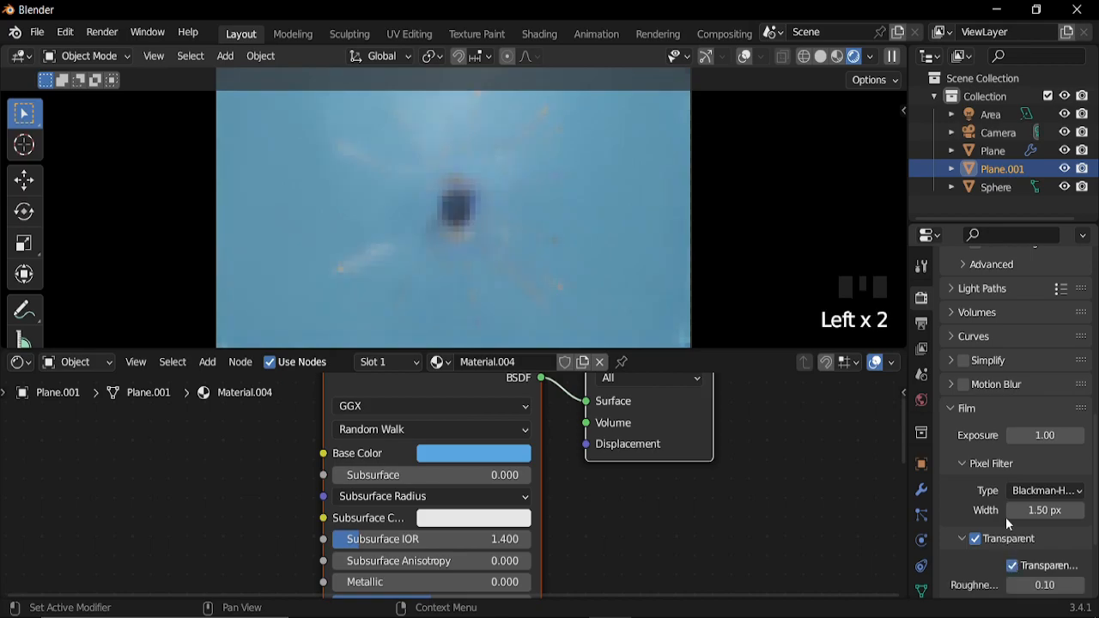
Set the colour management Look to High Contrast.
{"action": "scroll", "coordinate": [993, 509], "scroll_direction": "down", "scroll_amount": 4}
{"action": "scroll", "coordinate": [993, 508], "scroll_direction": "down", "scroll_amount": 5}
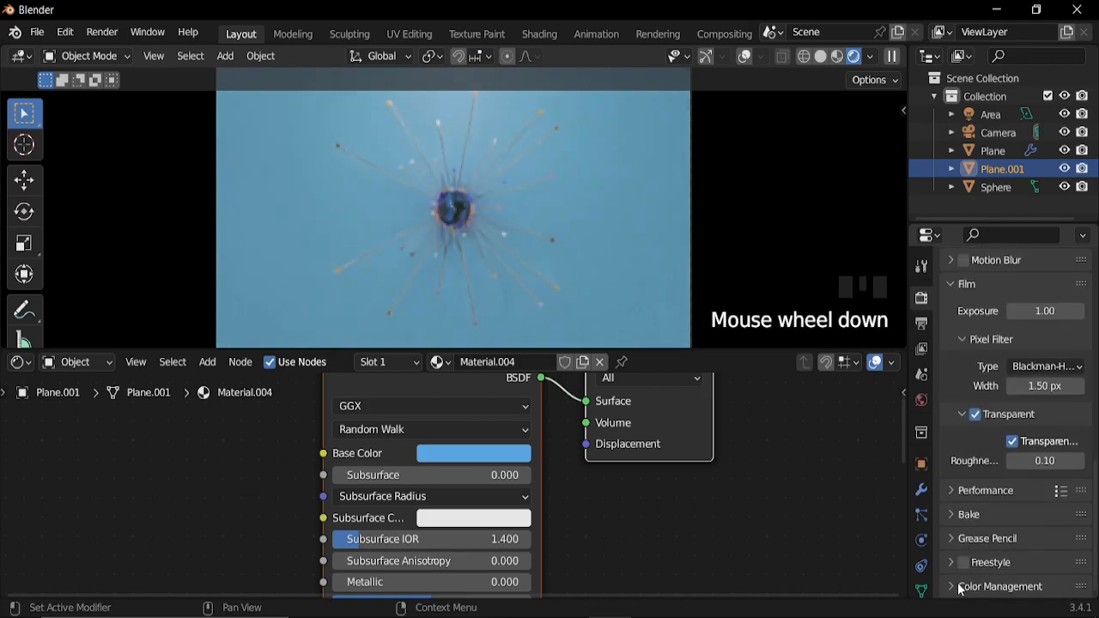
{"action": "left_click", "coordinate": [962, 587]}
{"action": "scroll", "coordinate": [1022, 544], "scroll_direction": "down", "scroll_amount": 5}
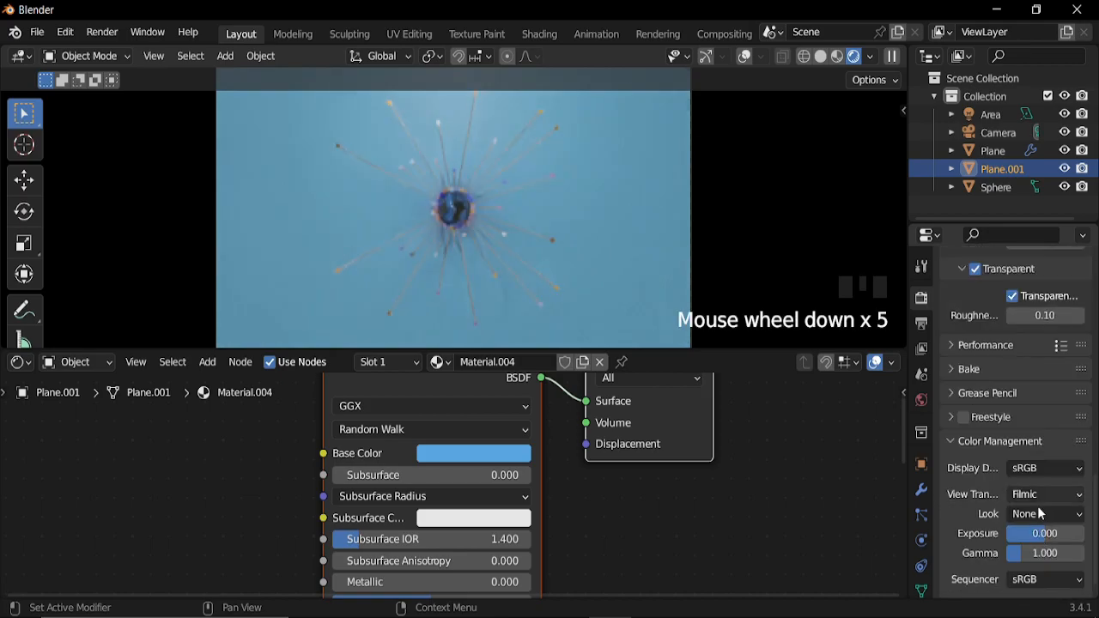
{"action": "left_click", "coordinate": [1040, 515]}
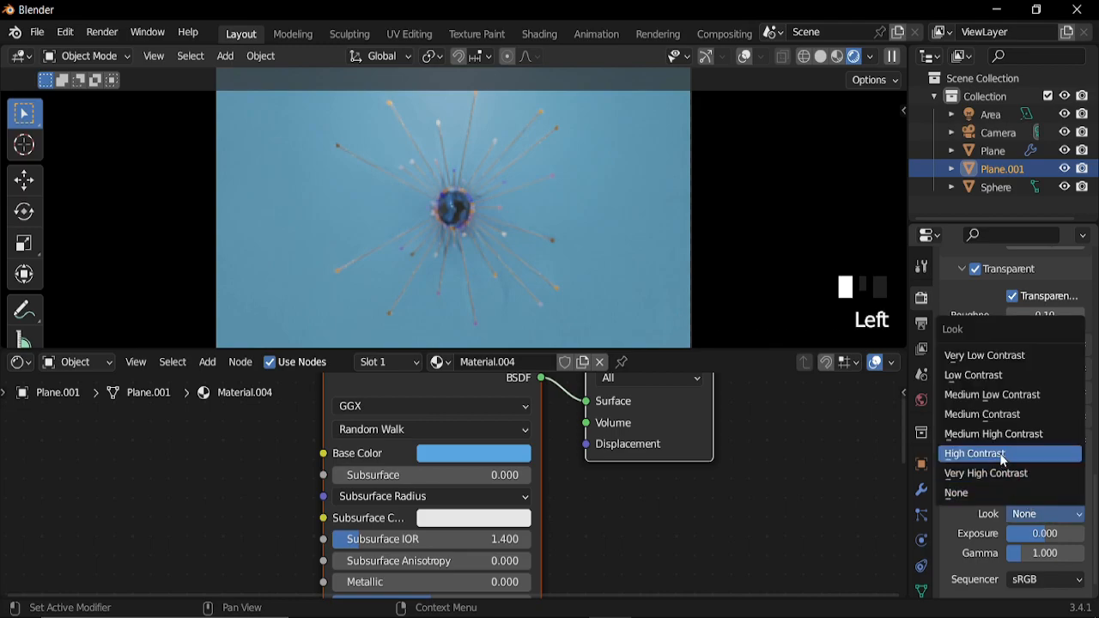
{"action": "left_click", "coordinate": [1002, 455]}
Narrow the Area light's beam spread to 89.3°.
{"action": "middle_click_drag", "start_coordinate": [573, 301], "coordinate": [559, 242], "text": "ctrl"}
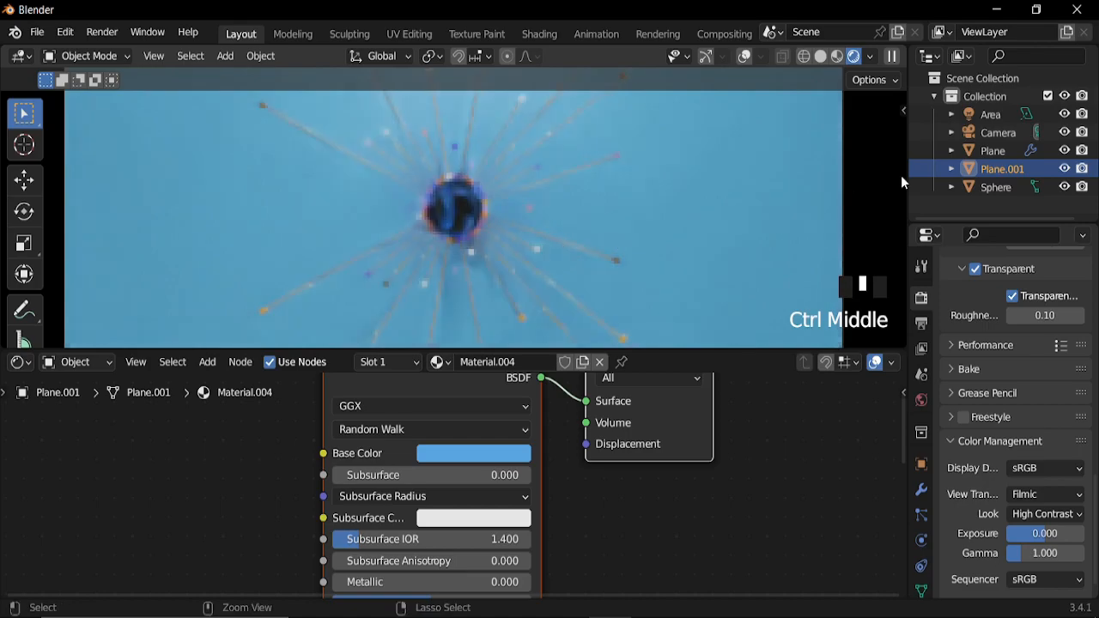
{"action": "left_click", "coordinate": [992, 113]}
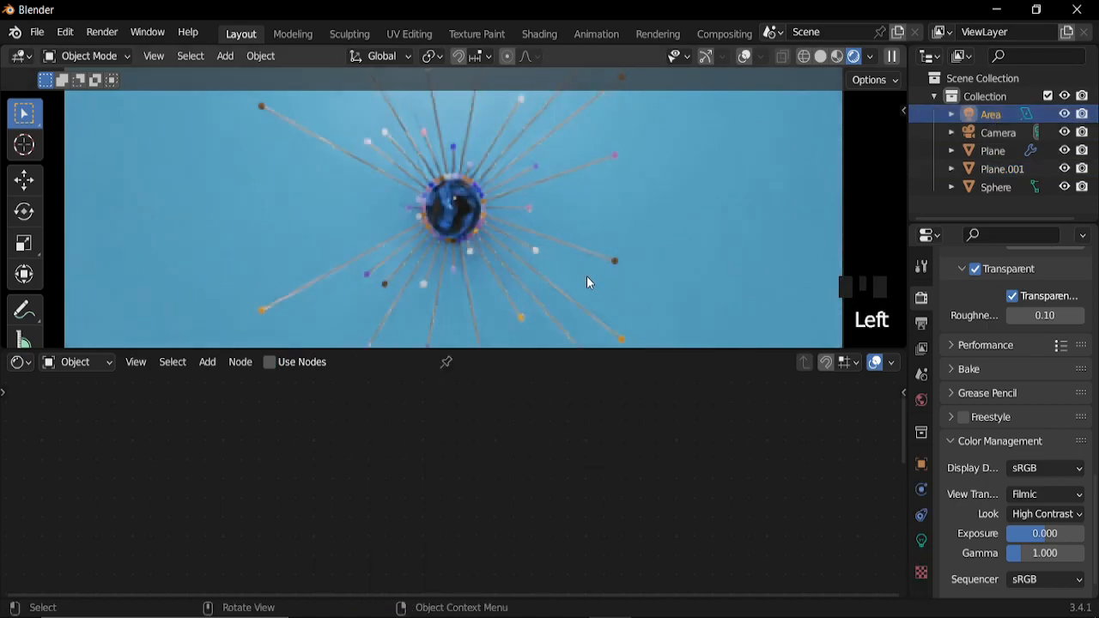
{"action": "scroll", "coordinate": [589, 279], "scroll_direction": "down", "scroll_amount": 3}
{"action": "left_click", "coordinate": [923, 541]}
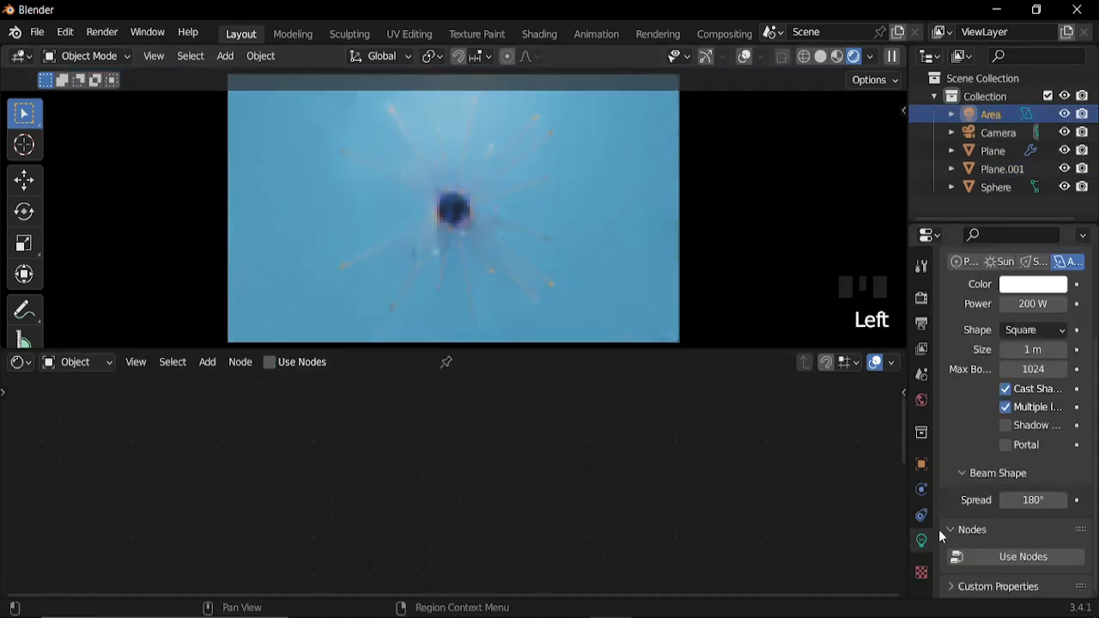
{"action": "left_click", "coordinate": [1005, 500]}
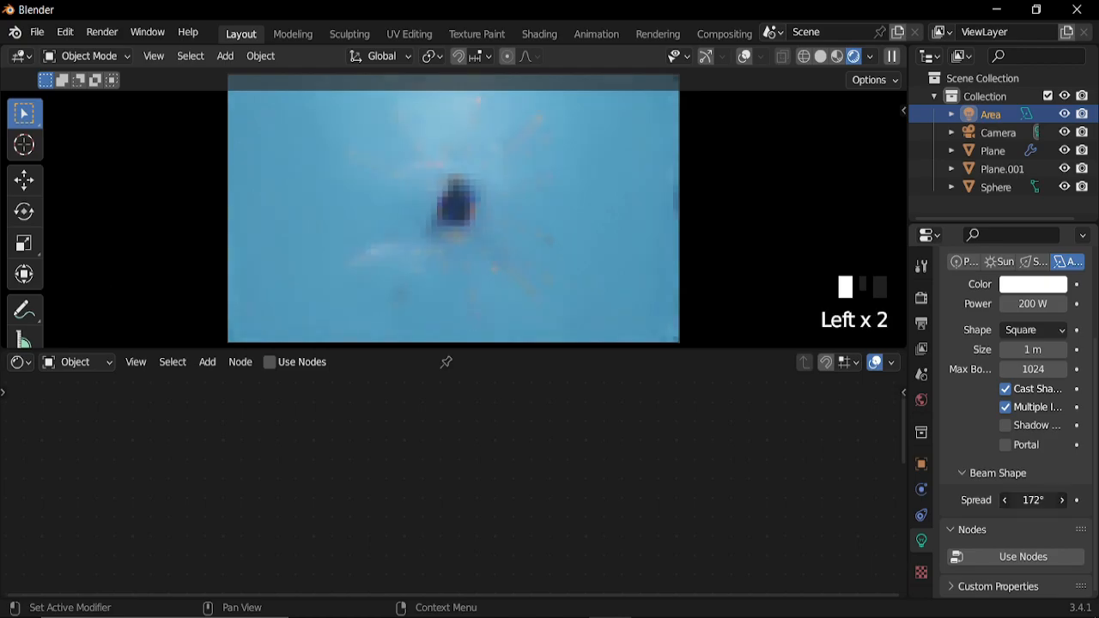
{"action": "mouse_move", "coordinate": [1034, 500]}
{"action": "left_mouse_down"}
{"action": "mouse_move", "coordinate": [1014, 500]}
{"action": "mouse_move", "coordinate": [1030, 500]}
{"action": "left_mouse_up"}
Enlarge the 3D viewport and darken the blue Base Color of the background plane's material.
{"action": "left_click_drag", "start_coordinate": [695, 347], "coordinate": [695, 460]}
{"action": "middle_click_drag", "start_coordinate": [575, 390], "coordinate": [576, 348], "text": "ctrl"}
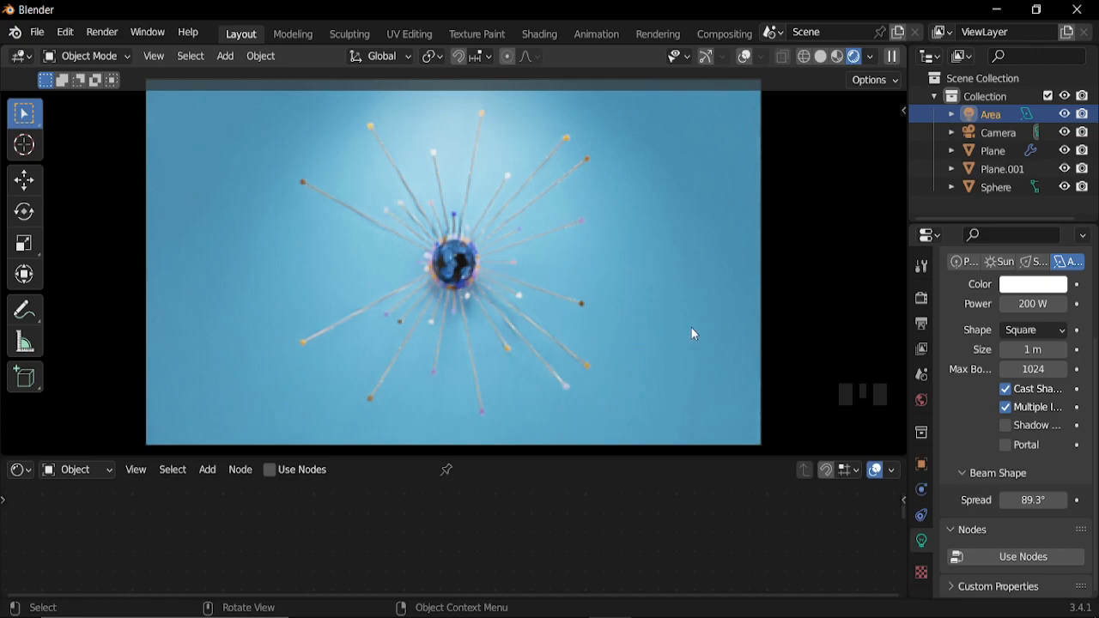
{"action": "left_click", "coordinate": [724, 323]}
{"action": "left_click", "coordinate": [517, 509]}
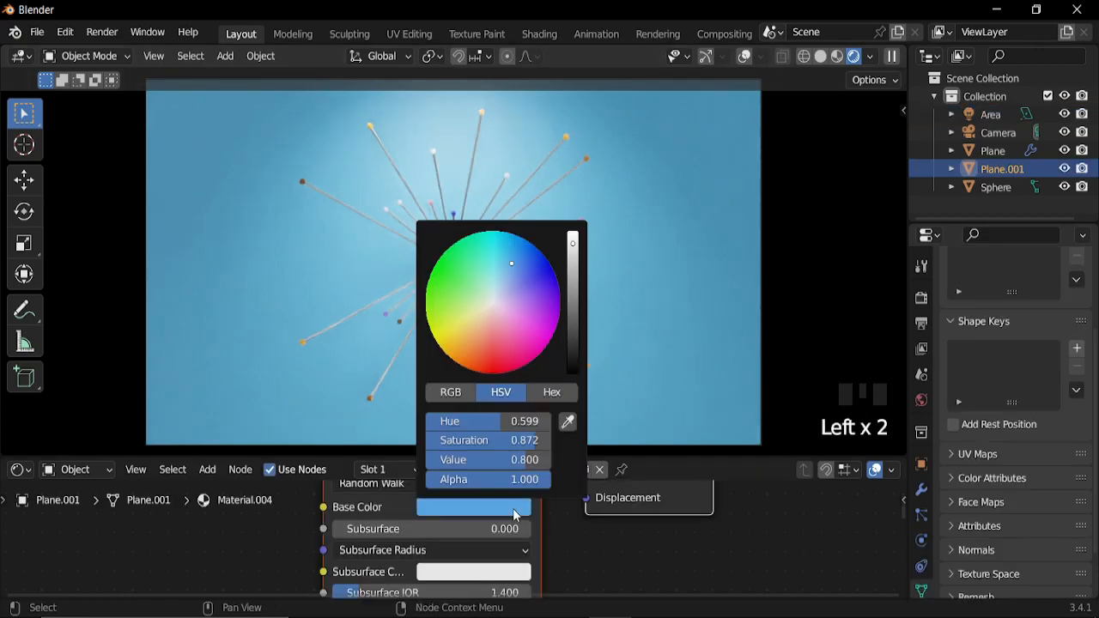
{"action": "left_click_drag", "start_coordinate": [573, 258], "coordinate": [573, 275]}
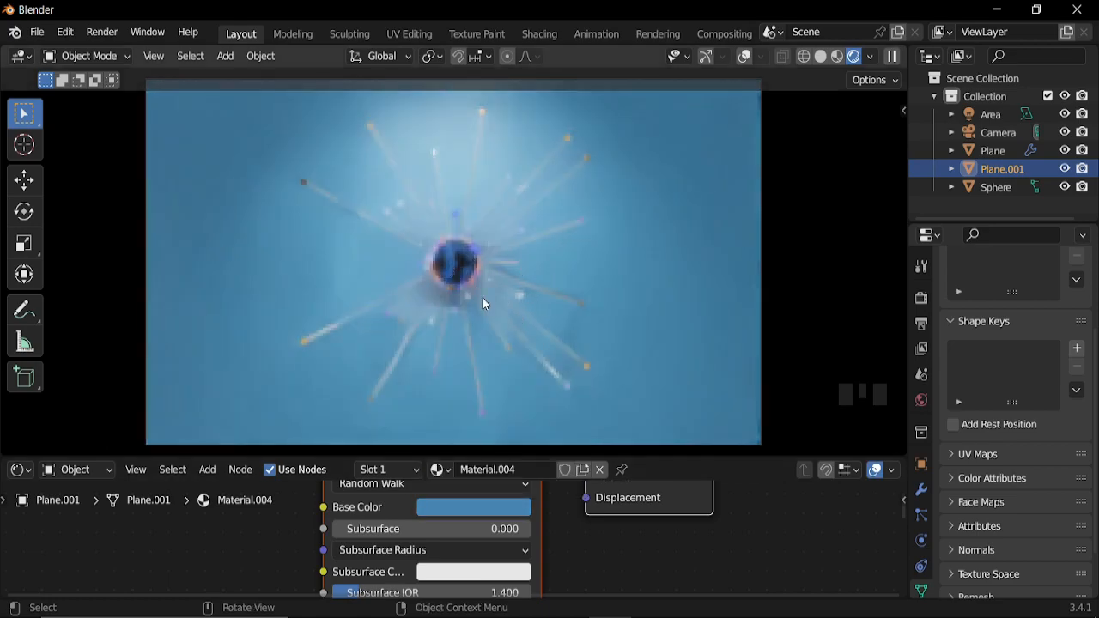
Check the output frame range and the render sampling settings.
{"action": "left_click", "coordinate": [922, 323]}
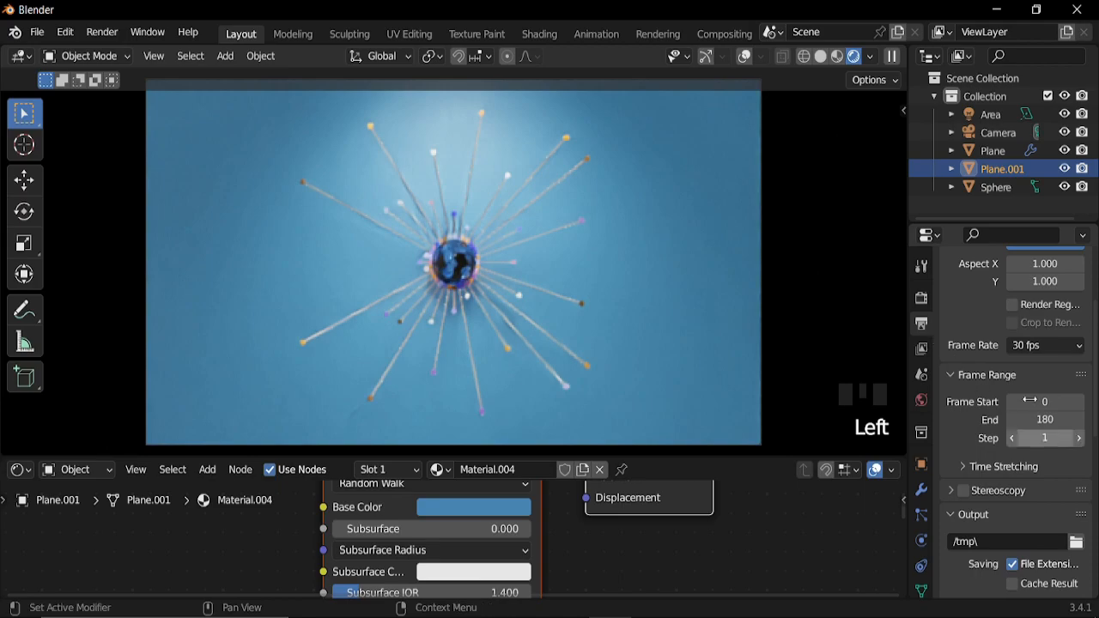
{"action": "left_click", "coordinate": [921, 303]}
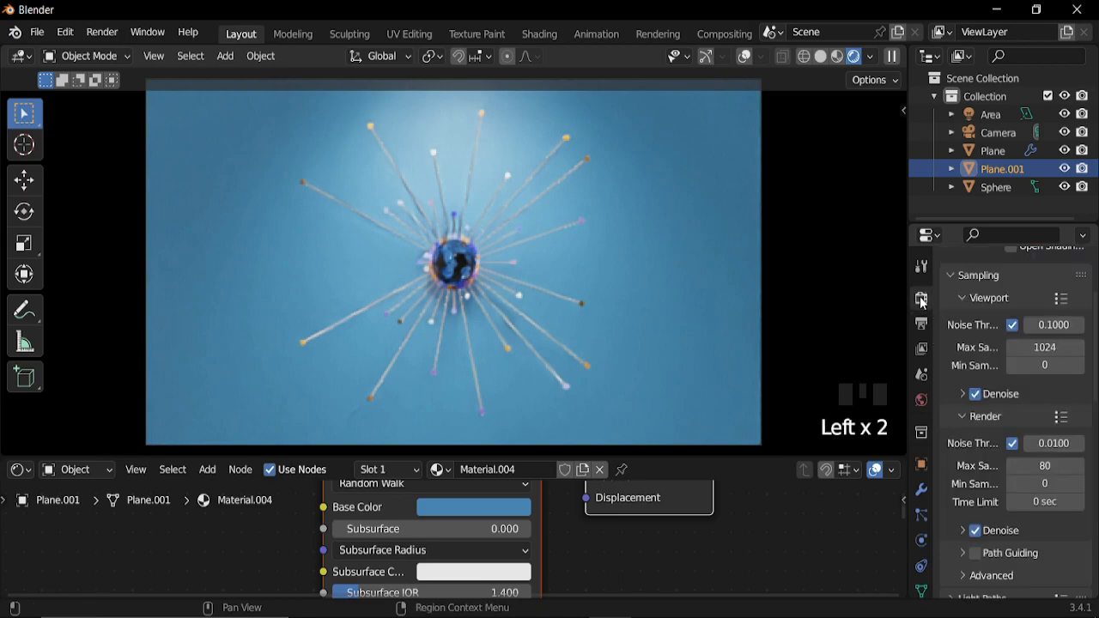
Set all the Light Paths Max Bounces values, from Total through Transparent, to 16.
{"action": "scroll", "coordinate": [1004, 466], "scroll_direction": "down", "scroll_amount": 6}
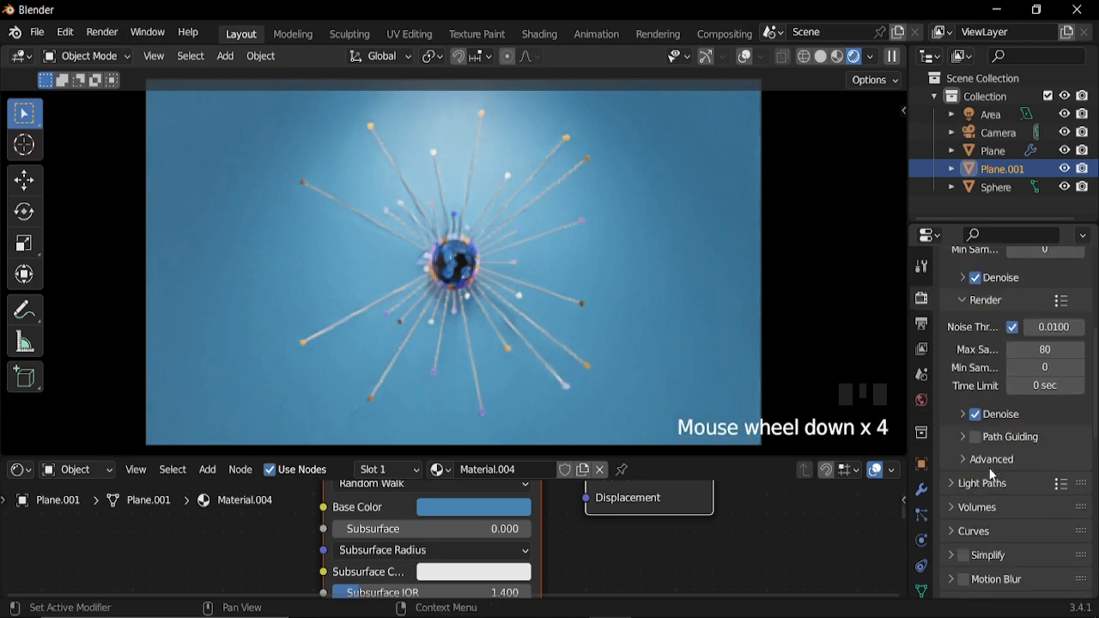
{"action": "left_click", "coordinate": [953, 425]}
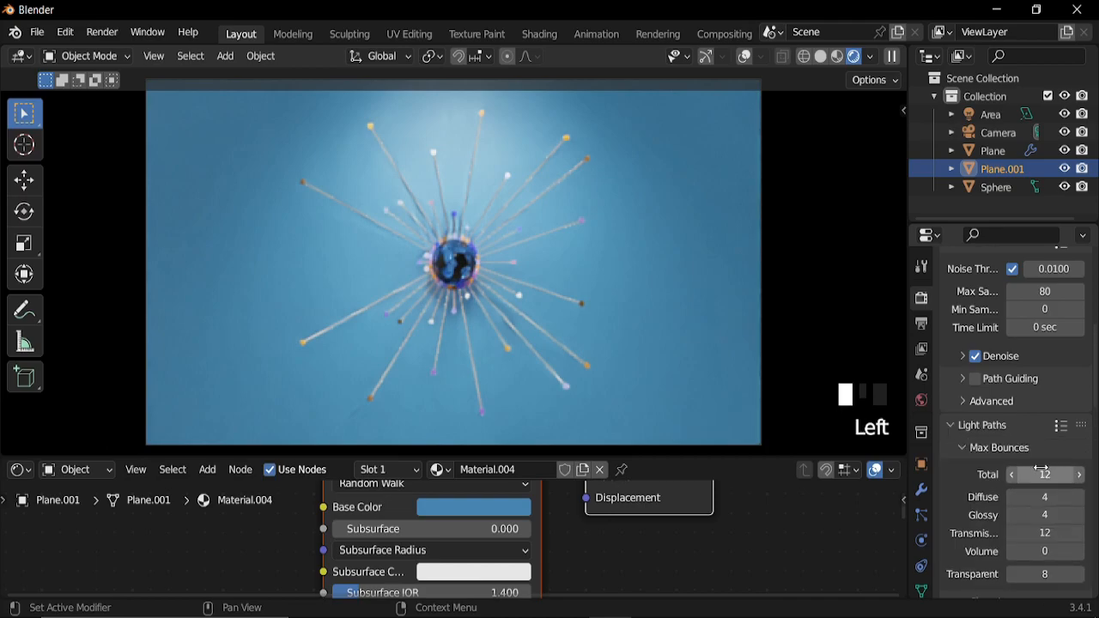
{"action": "scroll", "coordinate": [1031, 430], "scroll_direction": "down", "scroll_amount": 2}
{"action": "left_click", "coordinate": [1045, 417]}
{"action": "left_click_drag", "start_coordinate": [1046, 416], "coordinate": [1046, 516]}
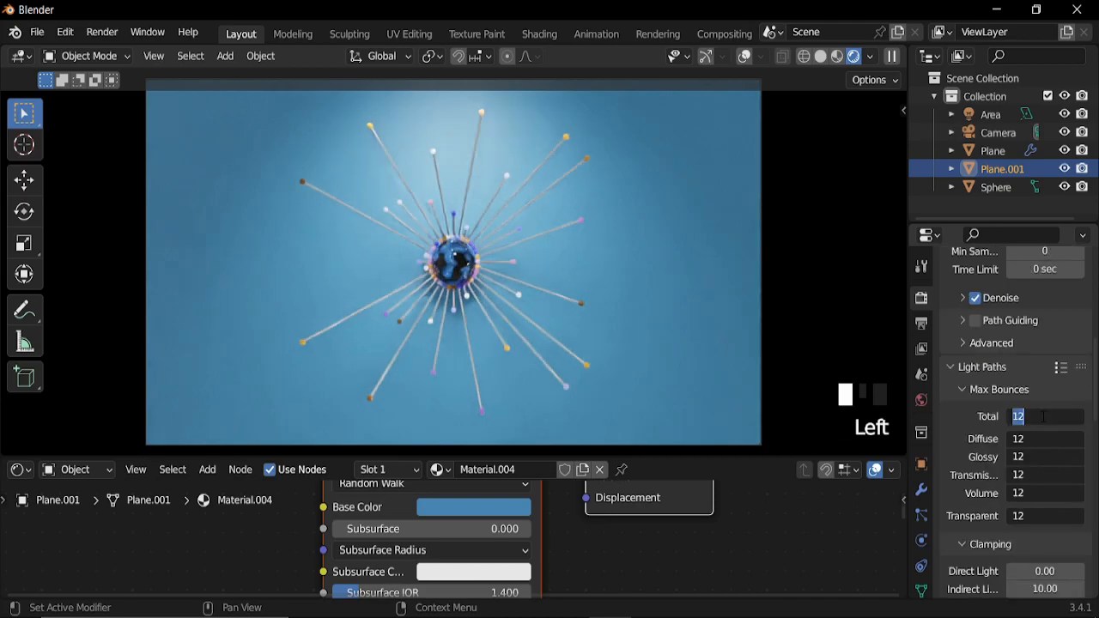
{"action": "type", "text": "16"}
{"action": "key", "text": "Return"}
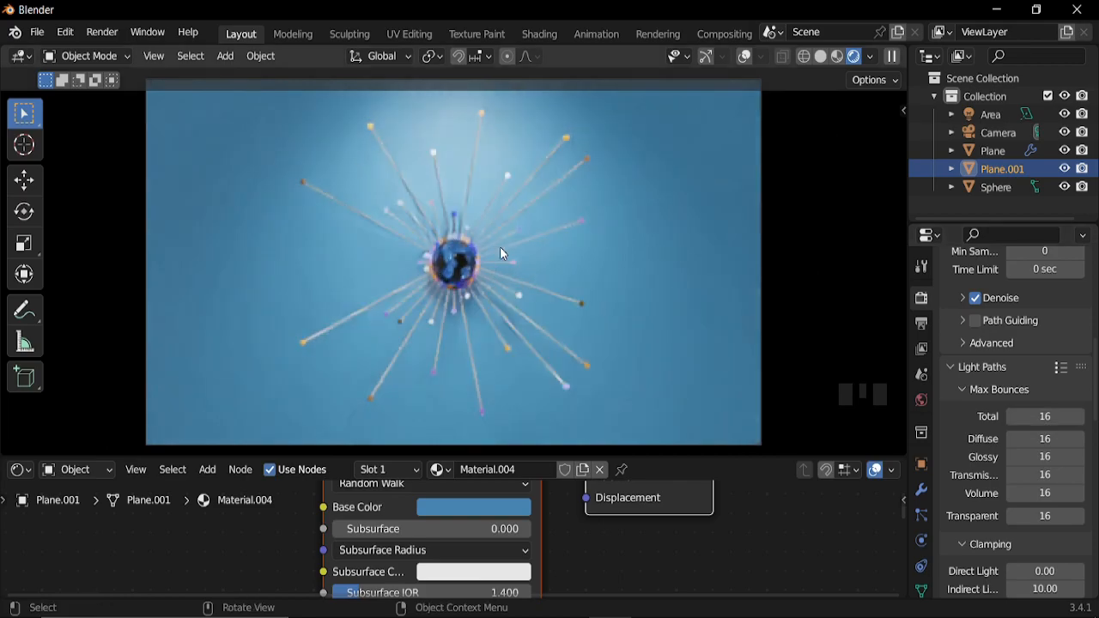
Switch the Shader Editor area below the 3D viewport to the Timeline.
{"action": "scroll", "coordinate": [989, 386], "scroll_direction": "up", "scroll_amount": 5}
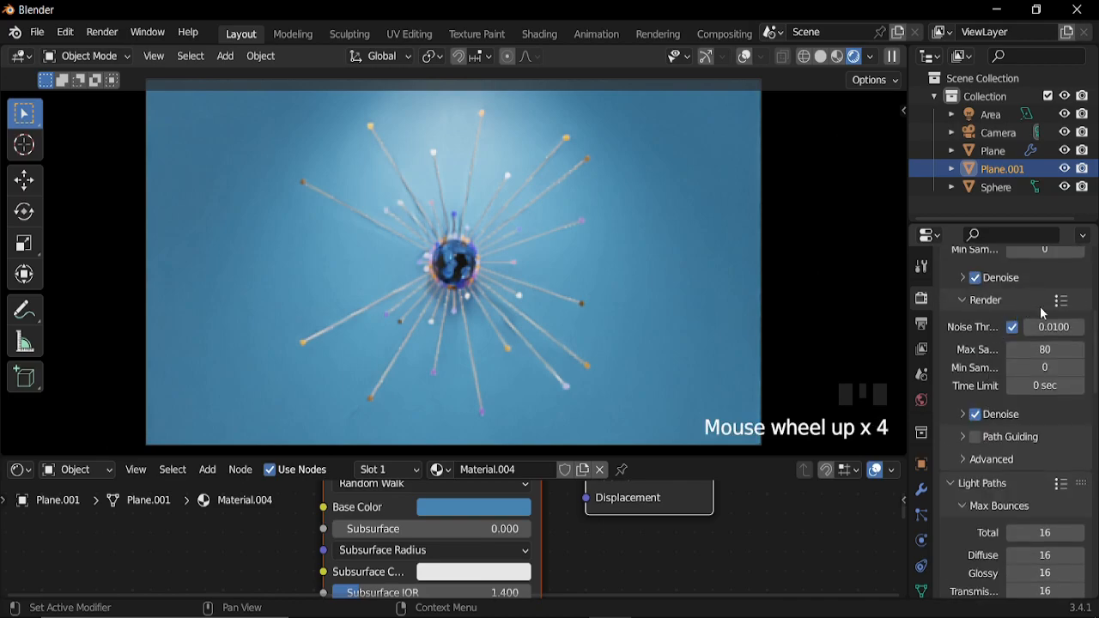
{"action": "scroll", "coordinate": [1039, 322], "scroll_direction": "up", "scroll_amount": 3}
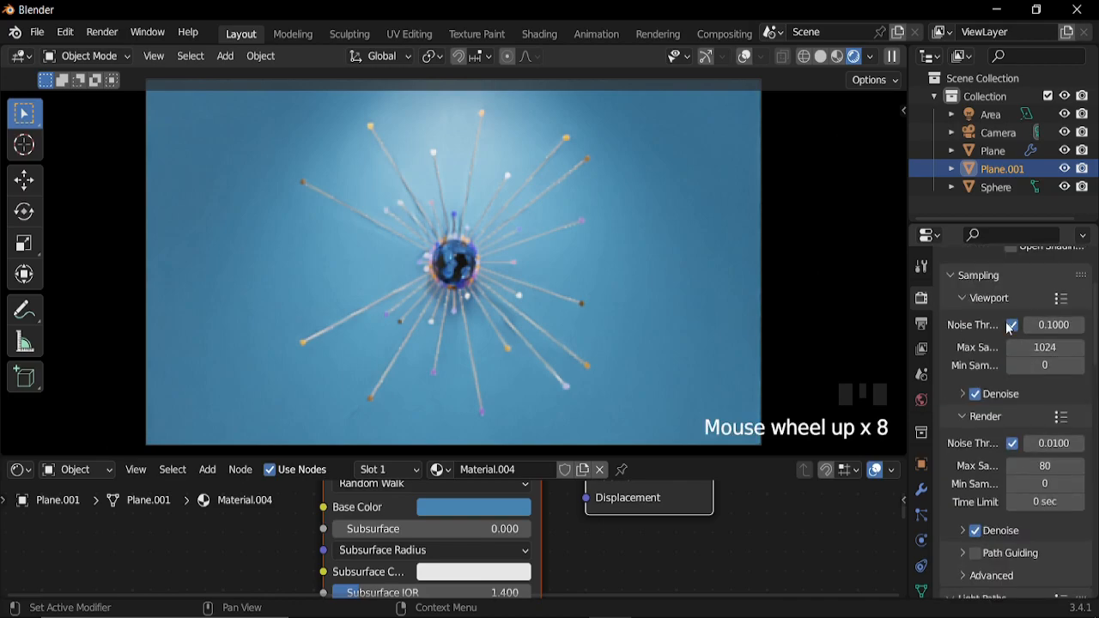
{"action": "left_click", "coordinate": [26, 474]}
{"action": "left_click", "coordinate": [240, 311]}
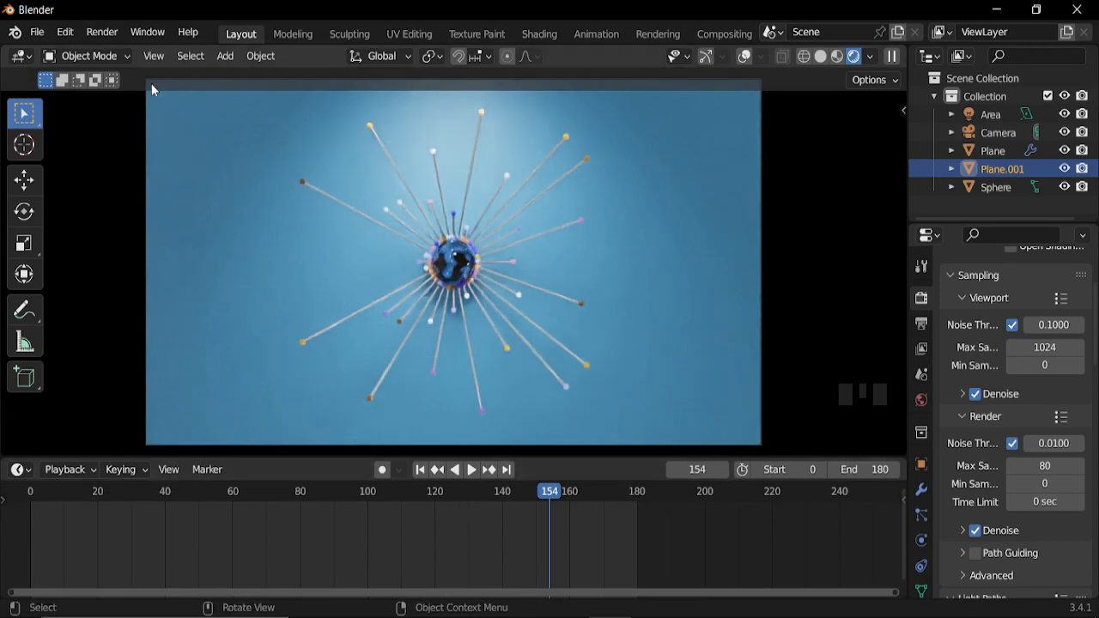
Enable Lock Interface for rendering and bring up the Render Animation command.
{"action": "left_click", "coordinate": [103, 35]}
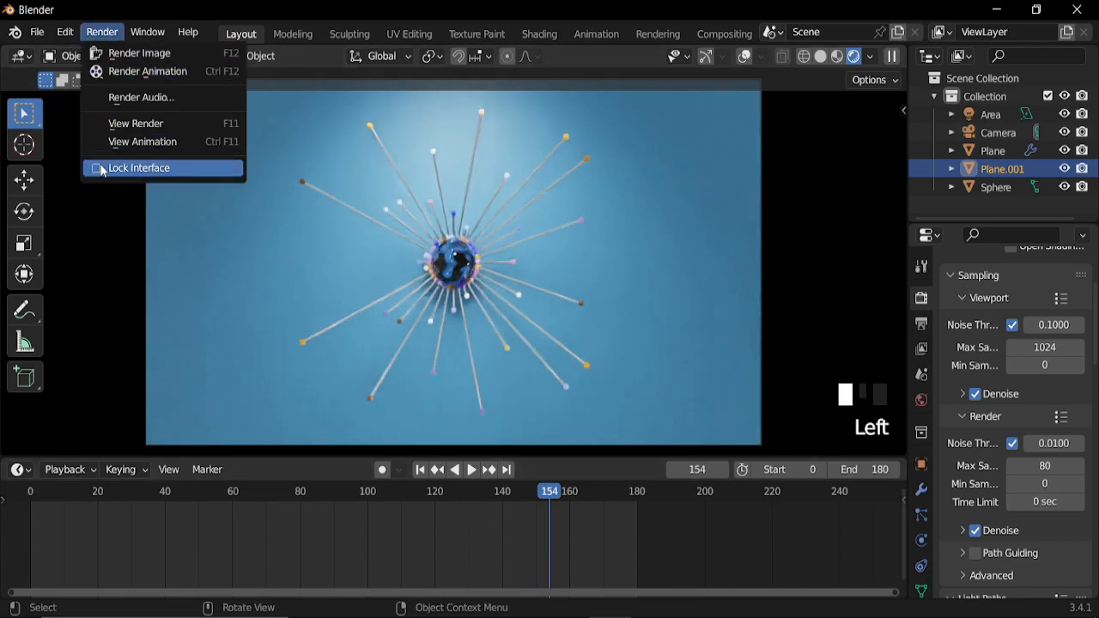
{"action": "left_click", "coordinate": [100, 164]}
{"action": "left_click", "coordinate": [98, 36]}
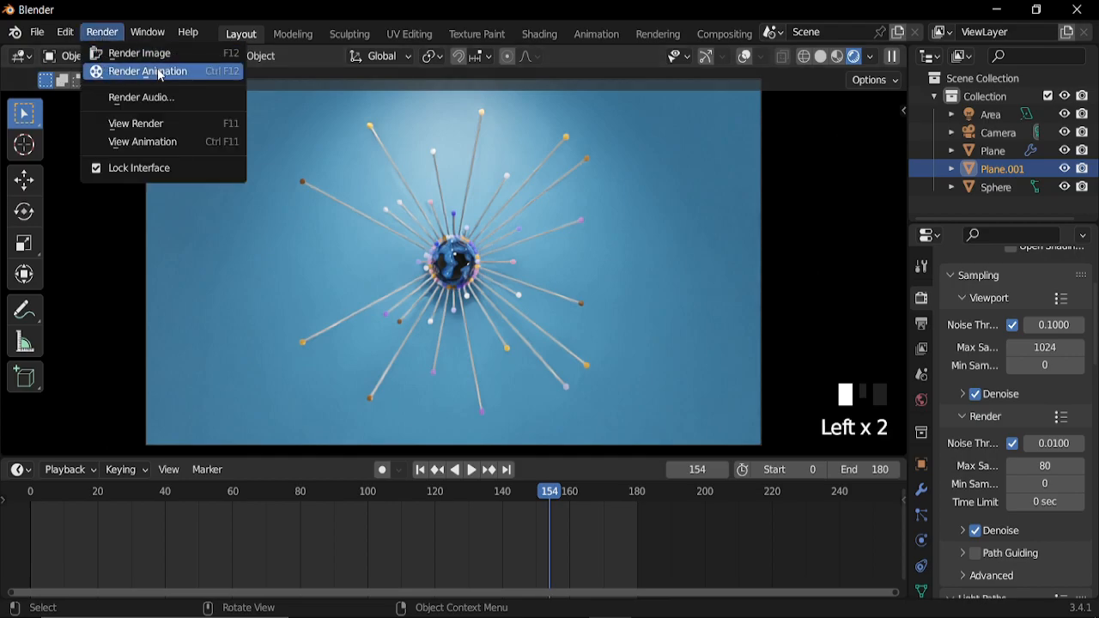